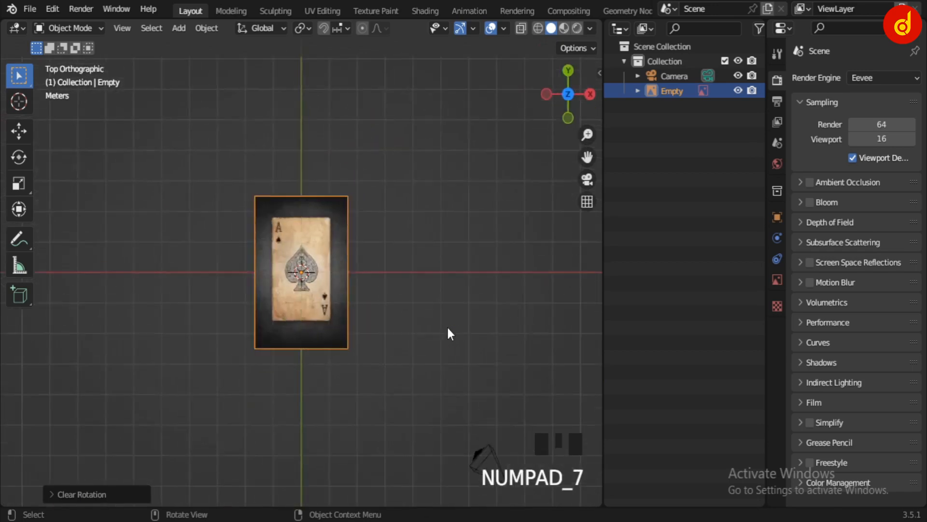
Step: Enable the Move object gizmo in the viewport
click(506, 28)
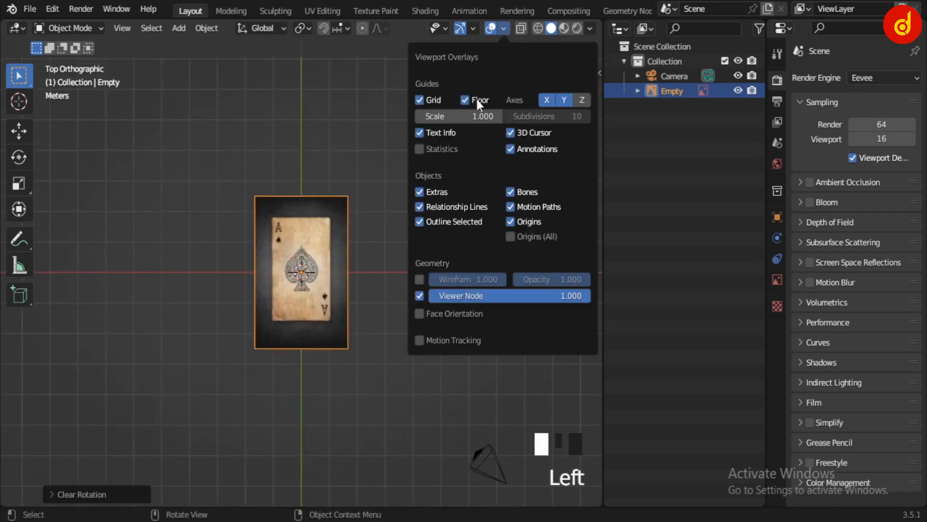
click(475, 29)
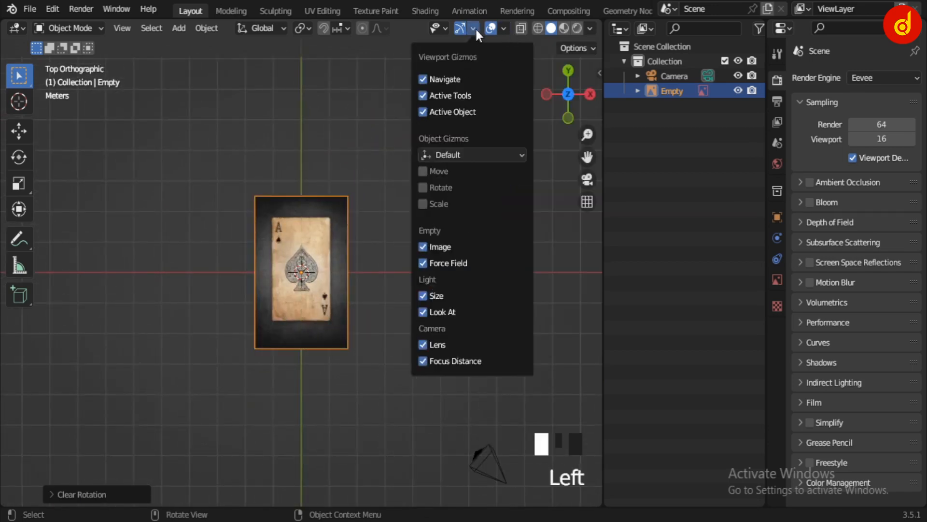
click(421, 173)
Step: Show the selectable toggles in the outliner and make the Empty reference image unselectable
scroll(396, 304, up, 3)
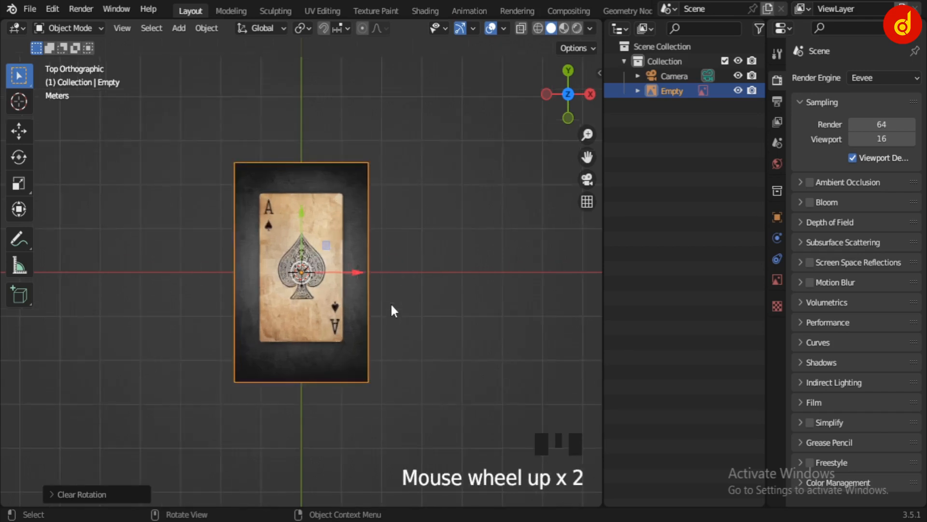
scroll(749, 30, down, 5)
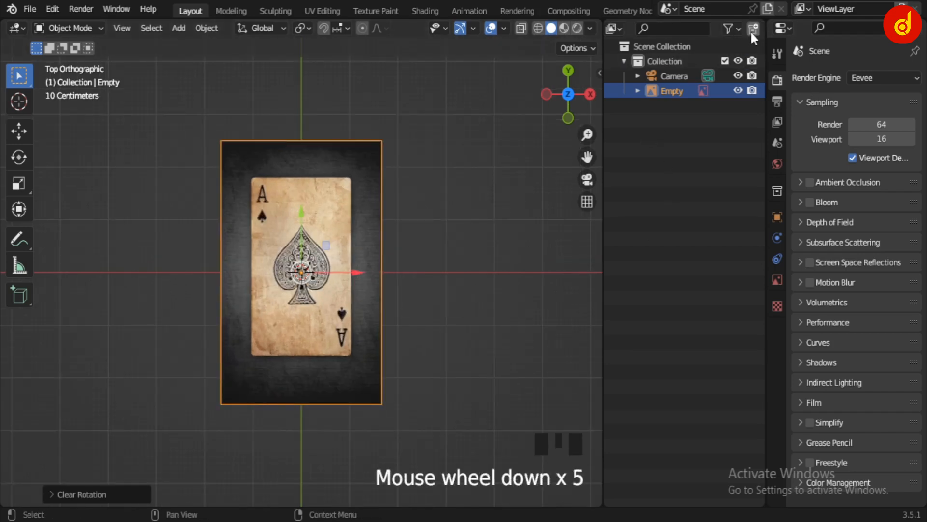
click(732, 28)
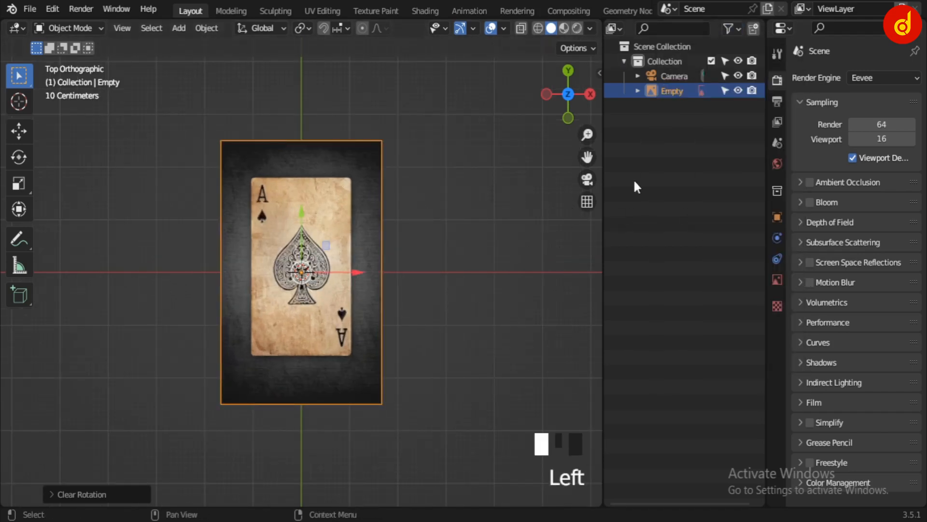
click(724, 91)
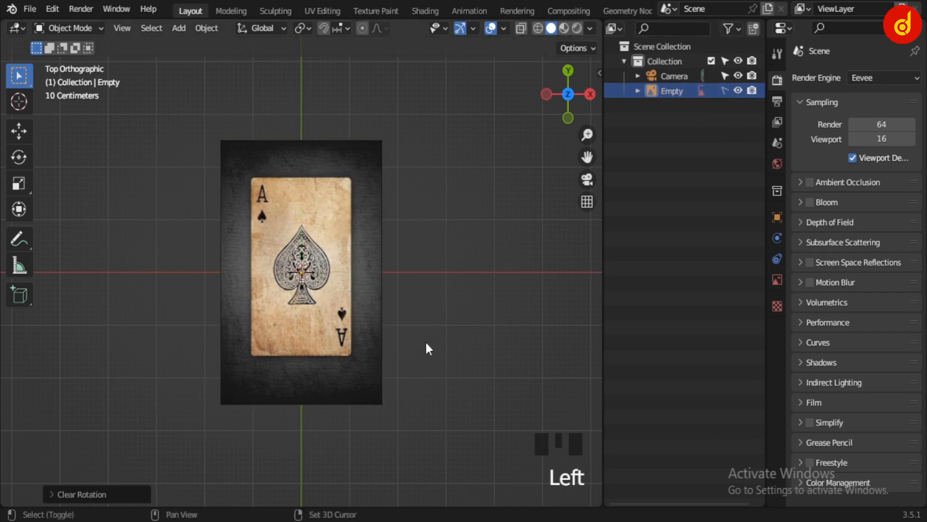
Step: Add a mesh plane over the card reference and turn on X-ray display
key(shift+a)
mouse_move(383, 218)
click(511, 218)
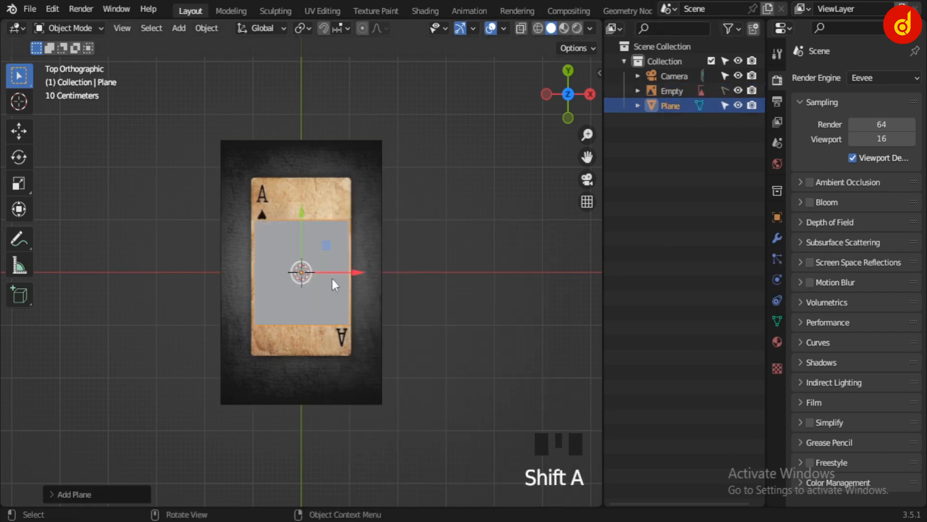
scroll(358, 282, up, 6)
scroll(358, 282, down, 1)
key(alt+z)
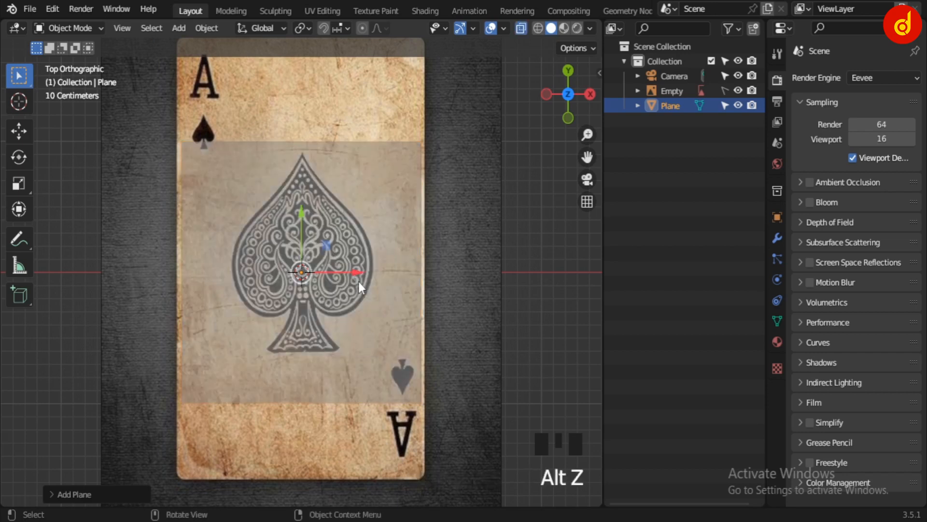
click(326, 216)
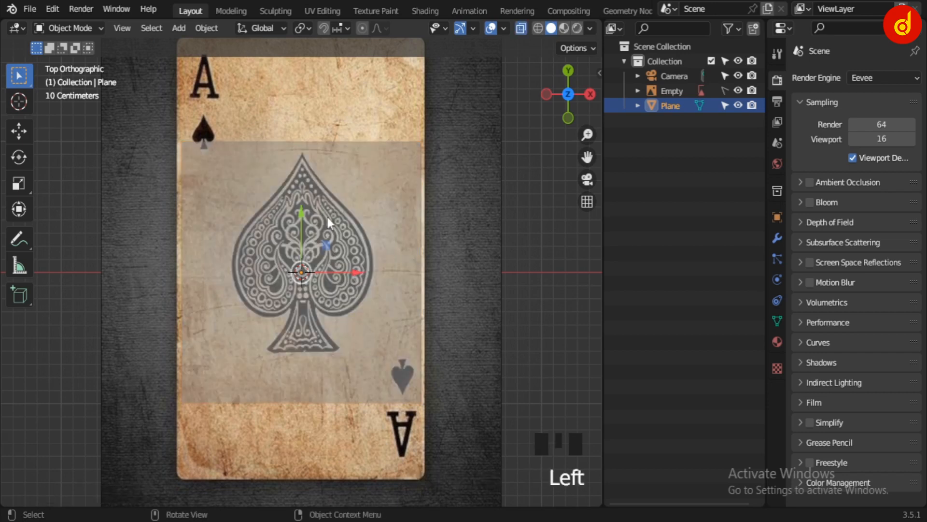
Step: In Edit Mode, move the plane's top edge up along Y to the upper edge of the card
key(Tab)
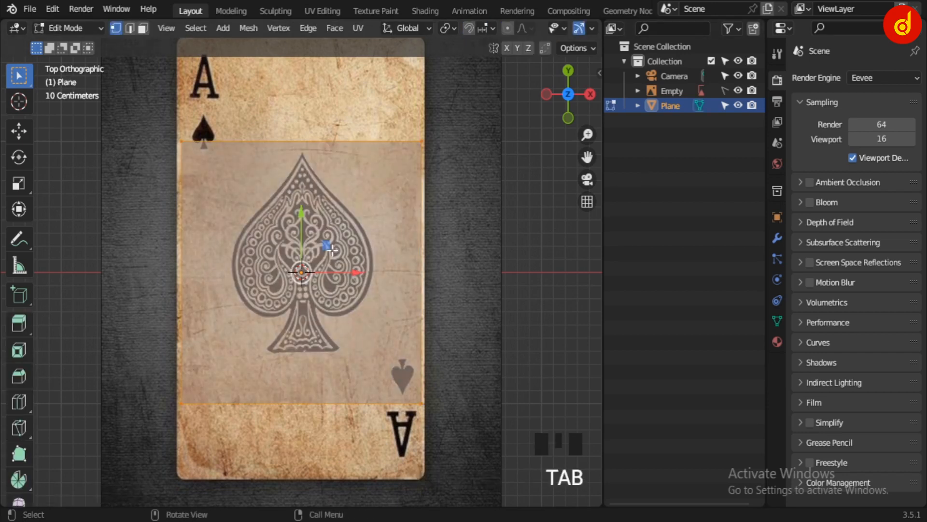
drag(151, 99, 486, 201)
shift+middle_drag(487, 201, 458, 372)
drag(303, 179, 306, 80)
shift+middle_drag(400, 361, 198, 255)
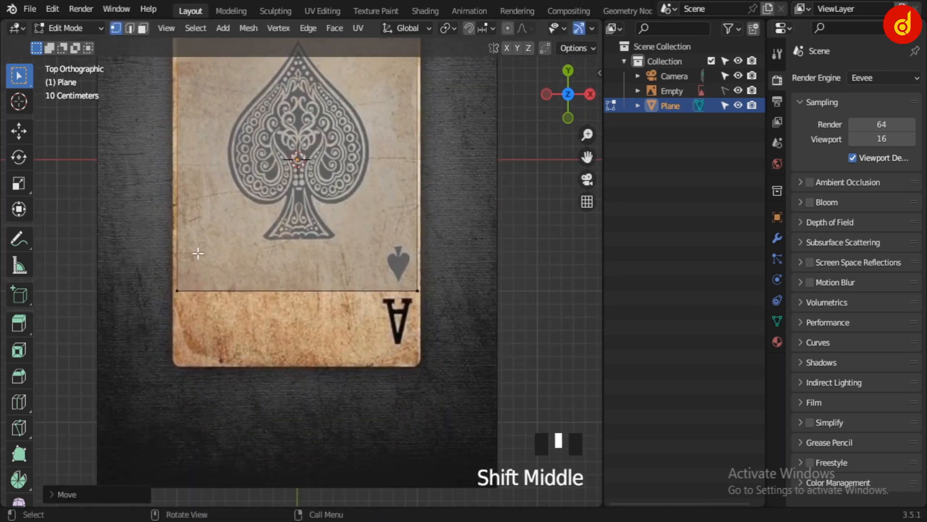
Step: Set the Empty reference image's opacity to 0.5 and make it unselectable again
key(Tab)
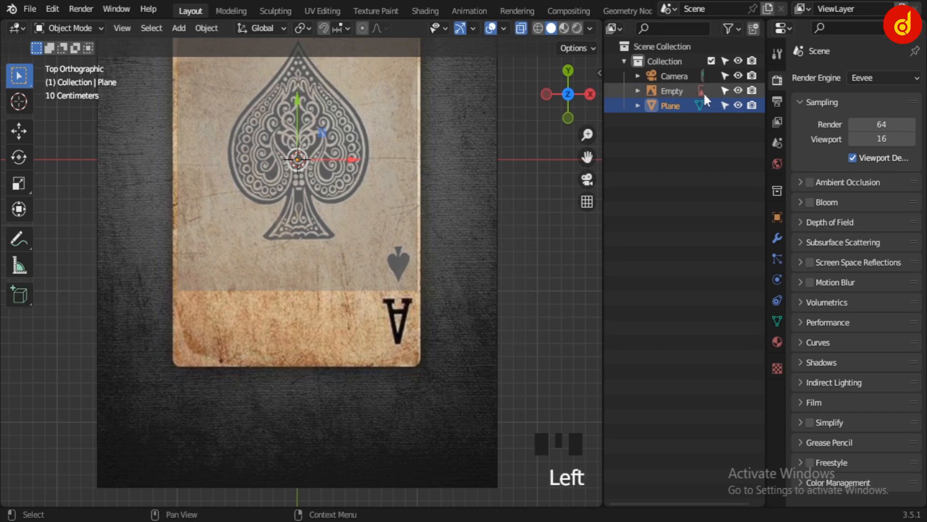
click(673, 92)
click(775, 278)
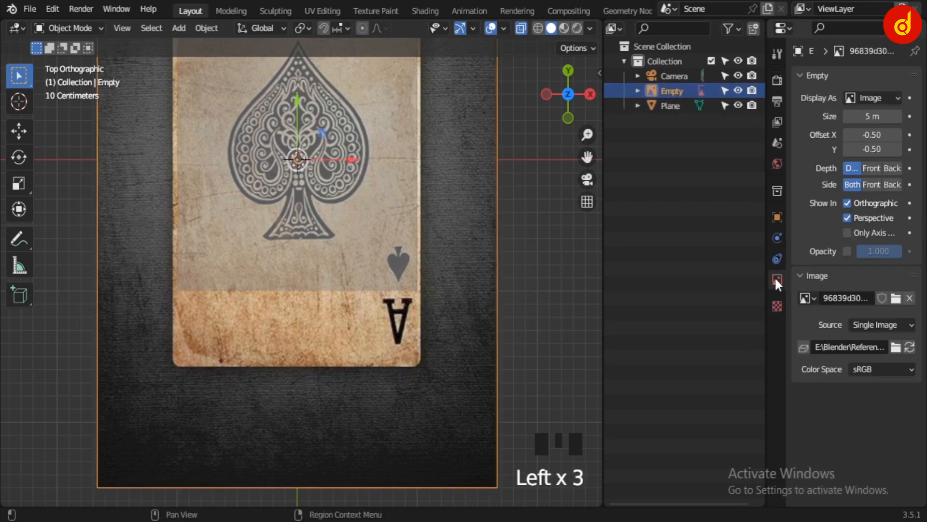
click(848, 251)
click(877, 252)
text(0.5)
key(Return)
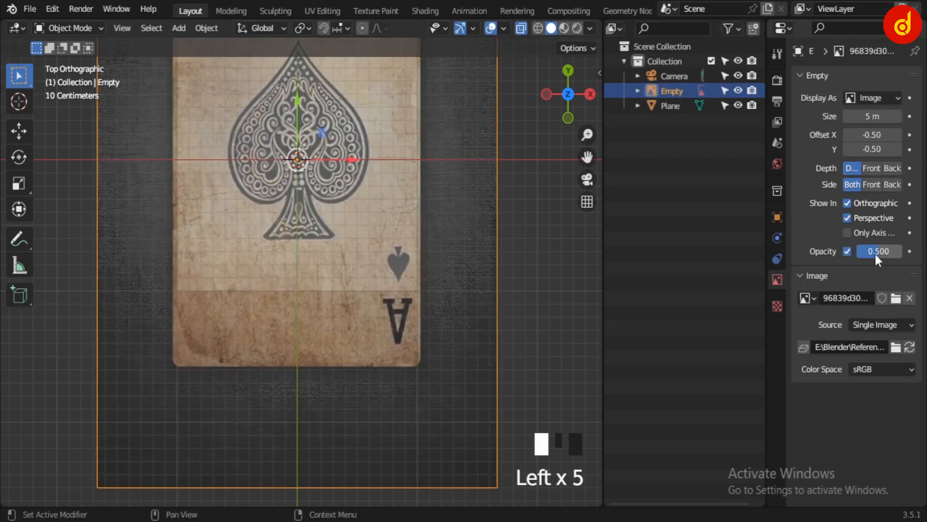
click(726, 91)
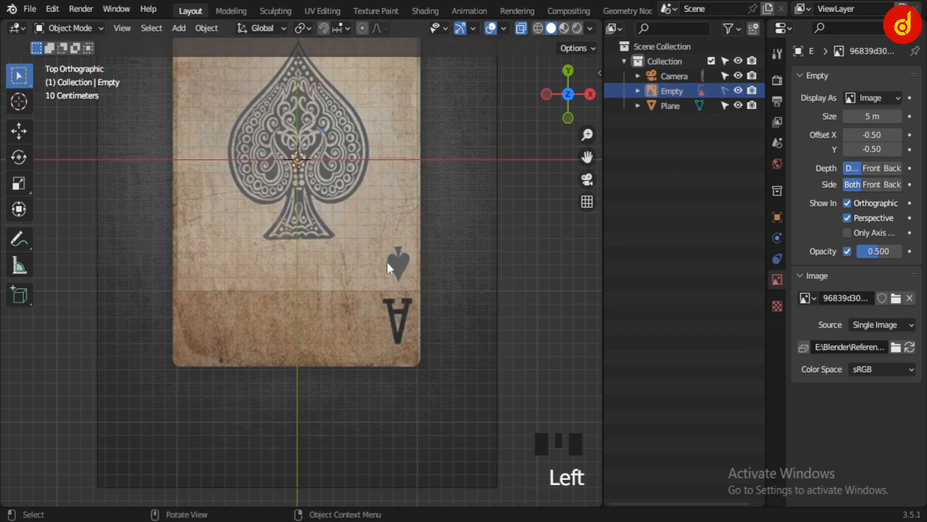
Step: Move the plane's bottom edge down along Y to the lower edge of the card
click(710, 106)
key(Tab)
drag(145, 255, 222, 300)
click(304, 320)
drag(157, 261, 422, 306)
scroll(421, 307, up, 2)
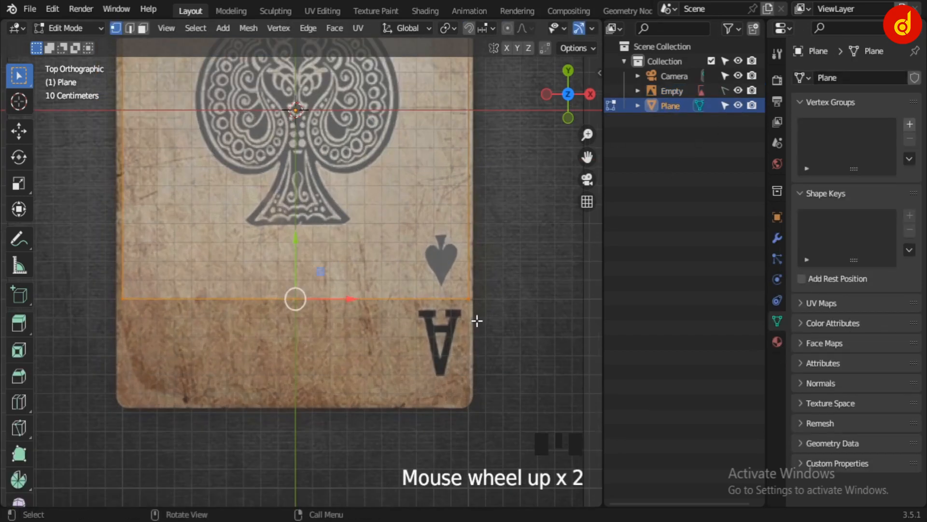
drag(295, 234, 310, 344)
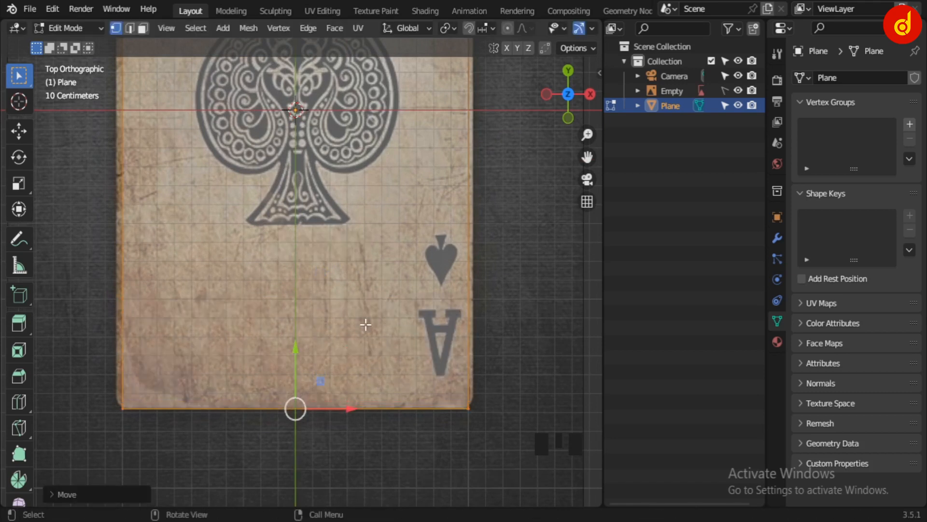
Step: Scale the whole plane along X by about 1.03 to match the card's width
key(a)
key(a)
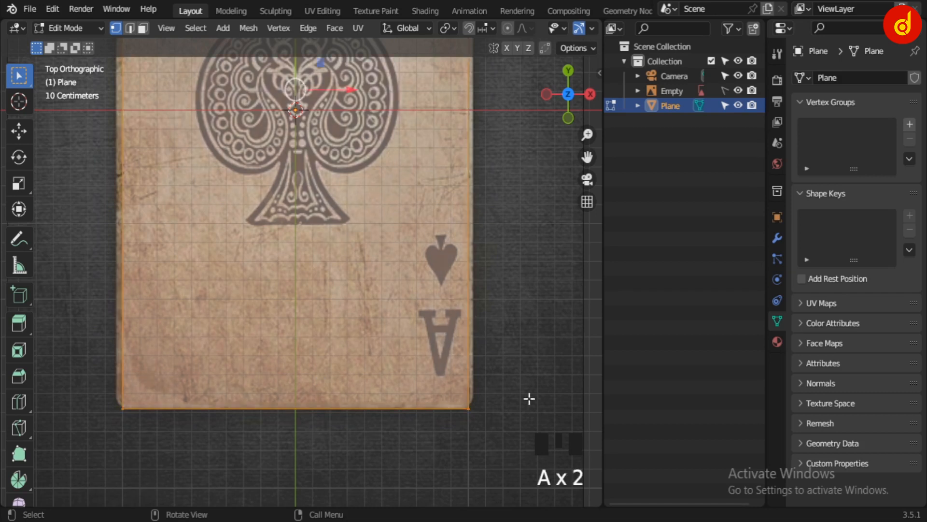
key(s)
key(x)
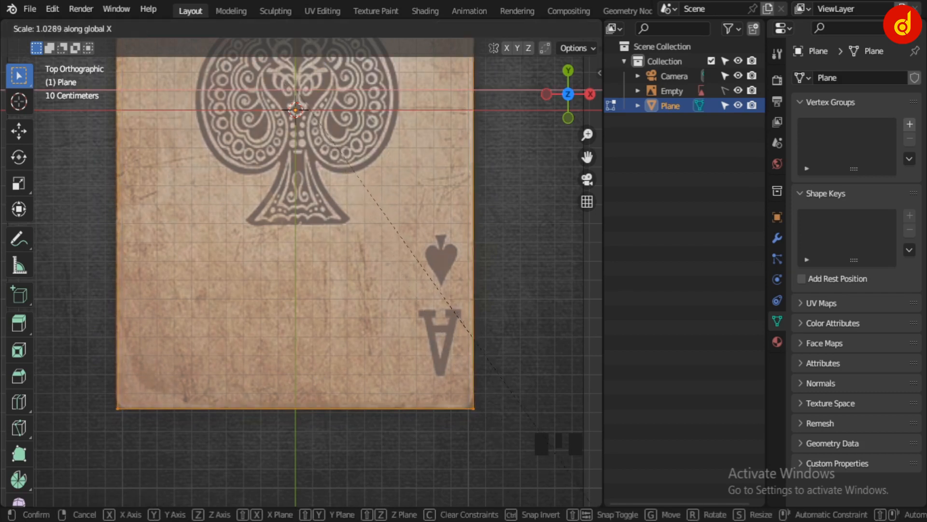
key(Return)
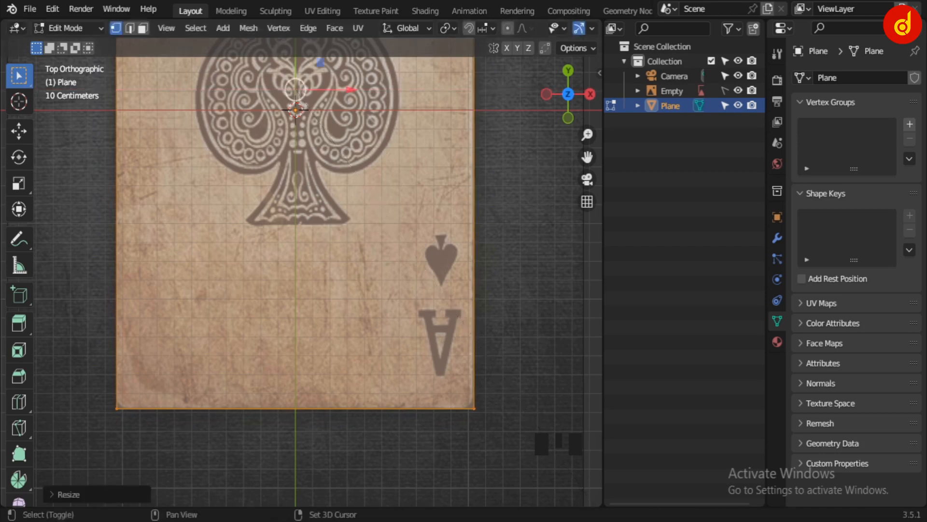
Step: Round the plane's four corners with a three-segment vertex bevel about 0.04 m wide, matching the card, and return to Object Mode
shift+middle_drag(267, 119, 275, 51)
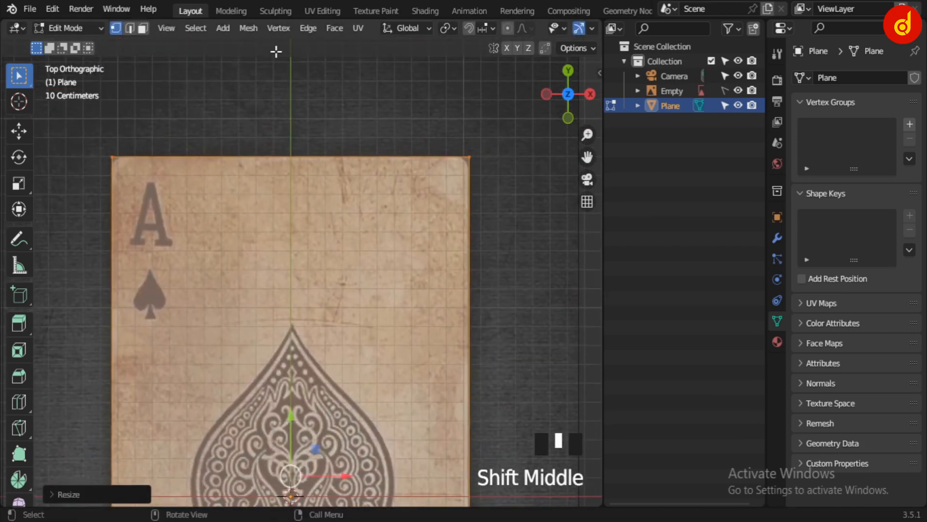
shift+middle_drag(128, 174, 234, 242)
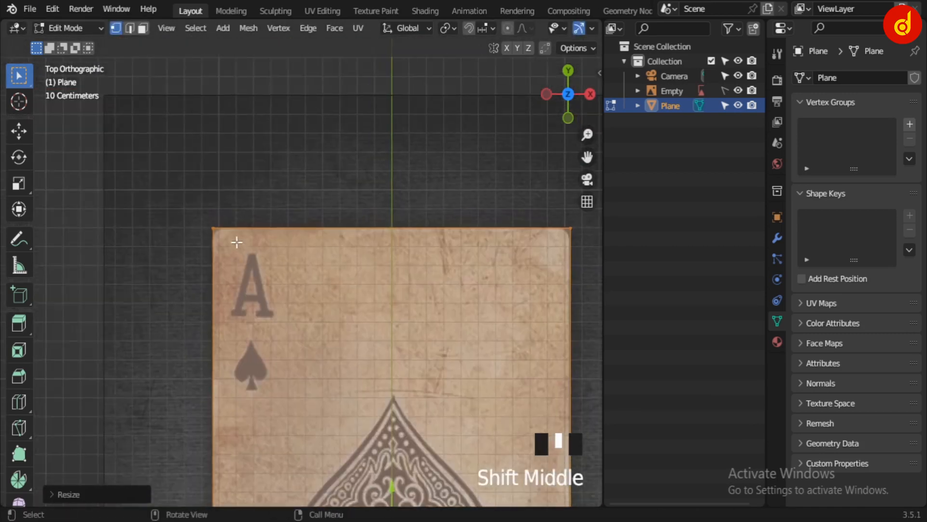
scroll(222, 285, up, 8)
shift+middle_drag(223, 285, 381, 365)
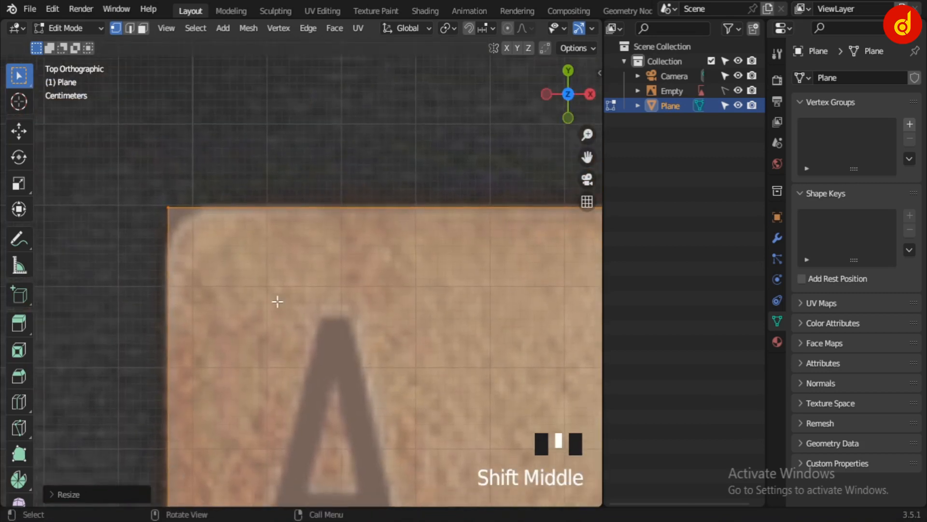
key(shift+ctrl+b)
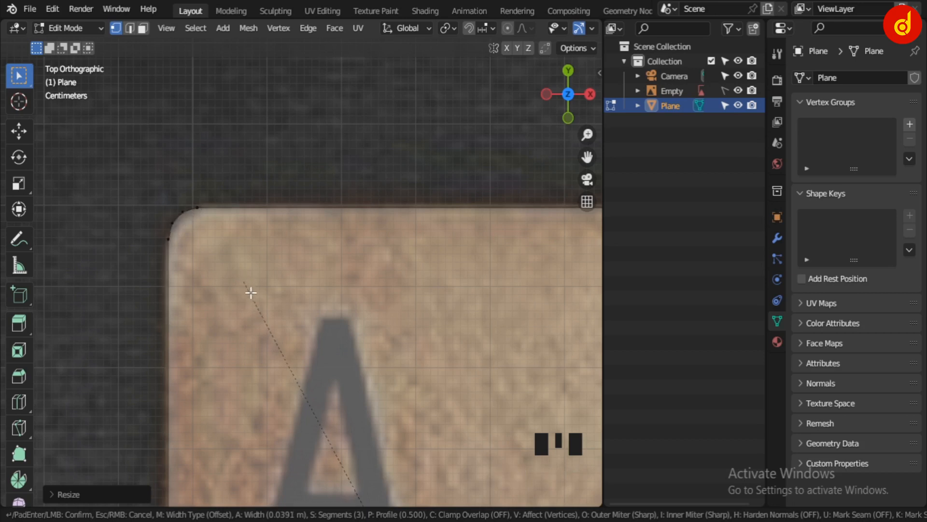
click(246, 263)
scroll(319, 282, down, 6)
shift+middle_drag(365, 282, 106, 219)
shift+middle_drag(348, 357, 239, 363)
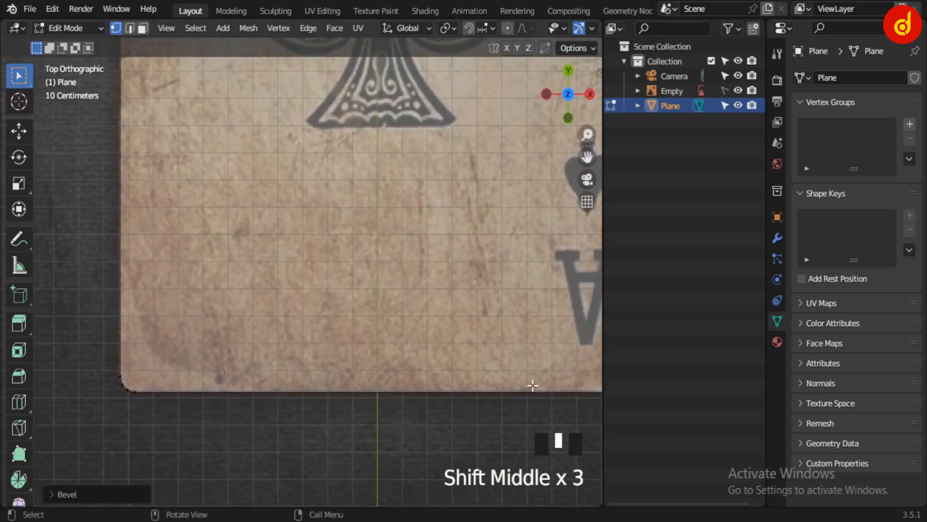
key(Tab)
scroll(239, 365, down, 5)
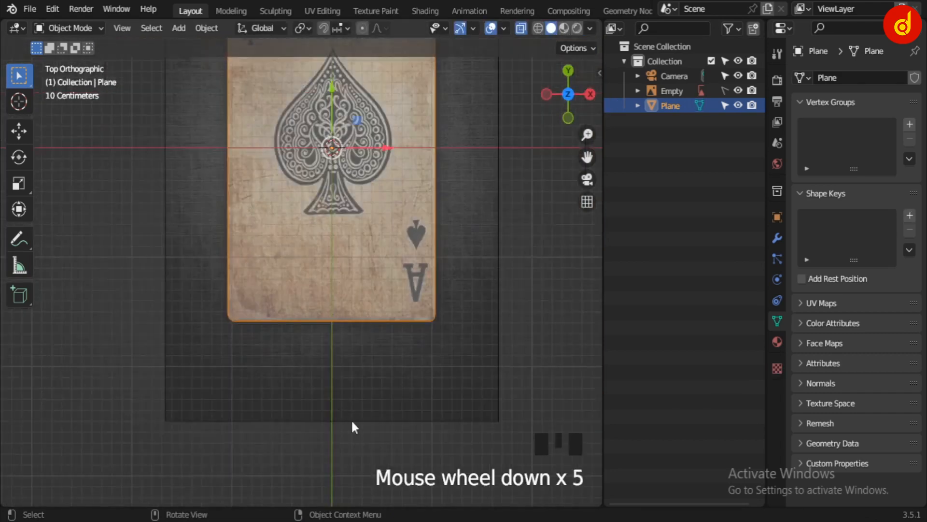
Step: Hide the Empty reference image and turn off X-ray display
click(738, 90)
middle_drag(353, 331, 321, 242)
scroll(323, 246, up, 4)
click(237, 392)
middle_drag(237, 393, 283, 351)
Step: Extrude the entire card plane downward by about 0.01 m to give it thickness
click(283, 299)
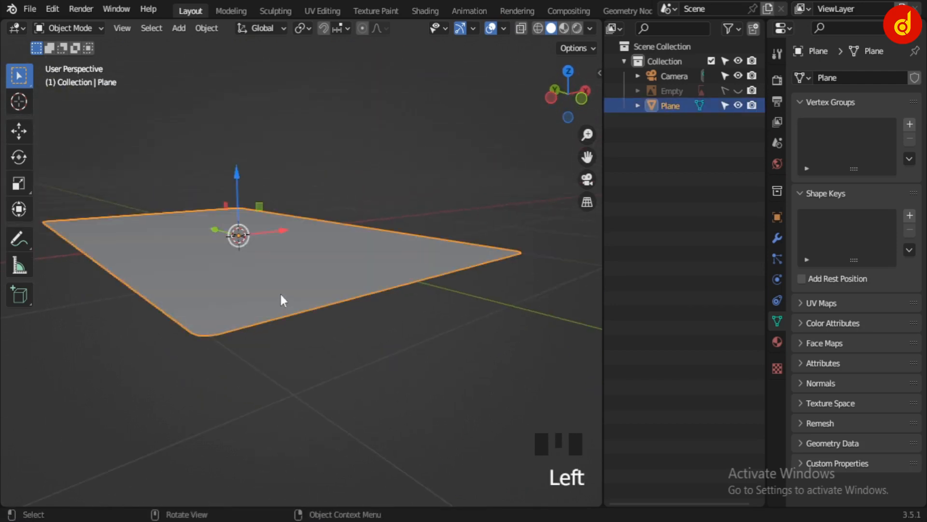
key(Tab)
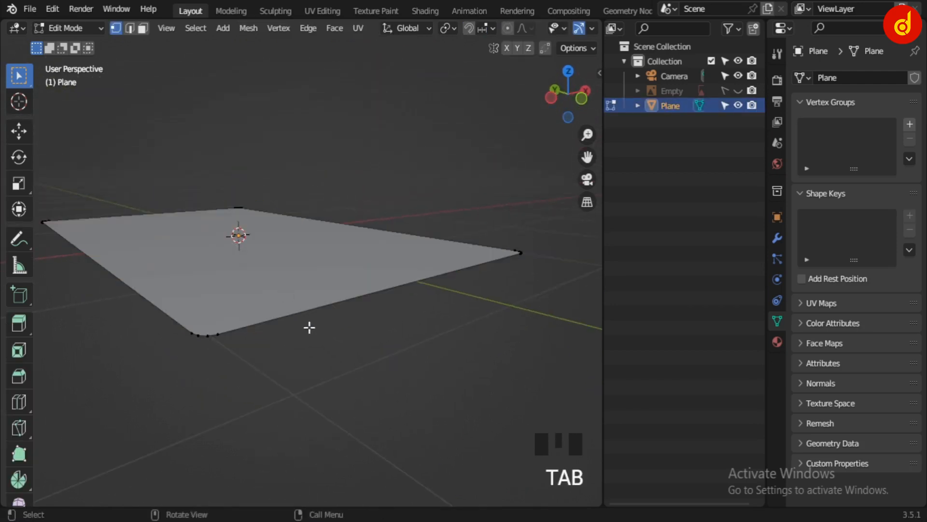
key(a)
middle_drag(311, 360, 320, 353)
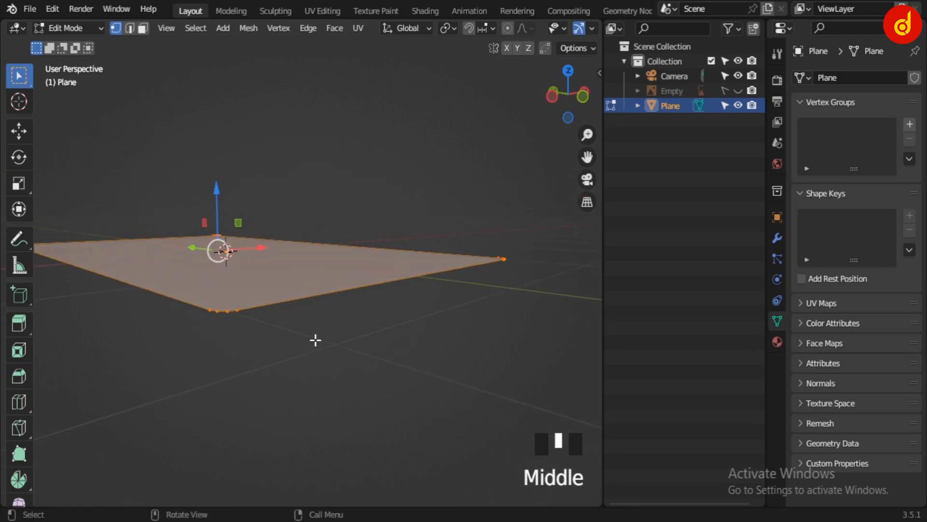
key(e)
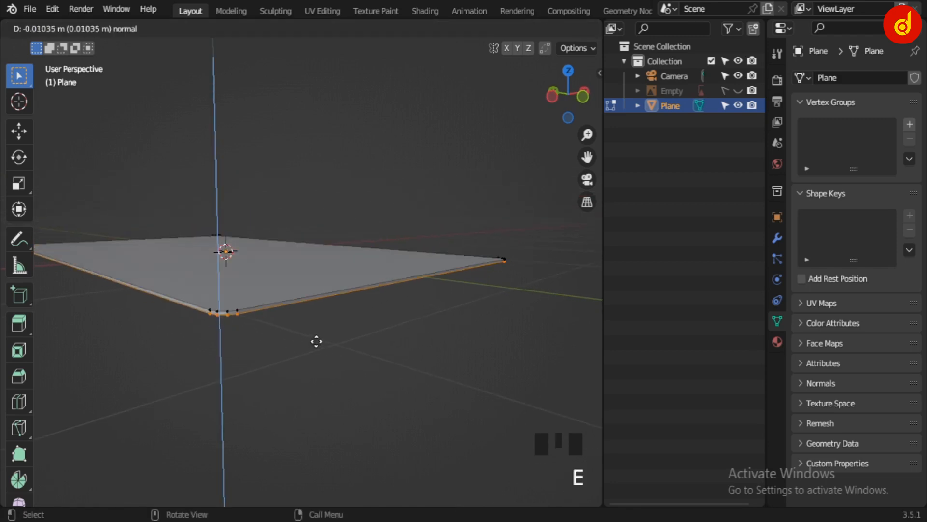
click(316, 341)
key(Tab)
scroll(336, 338, down, 5)
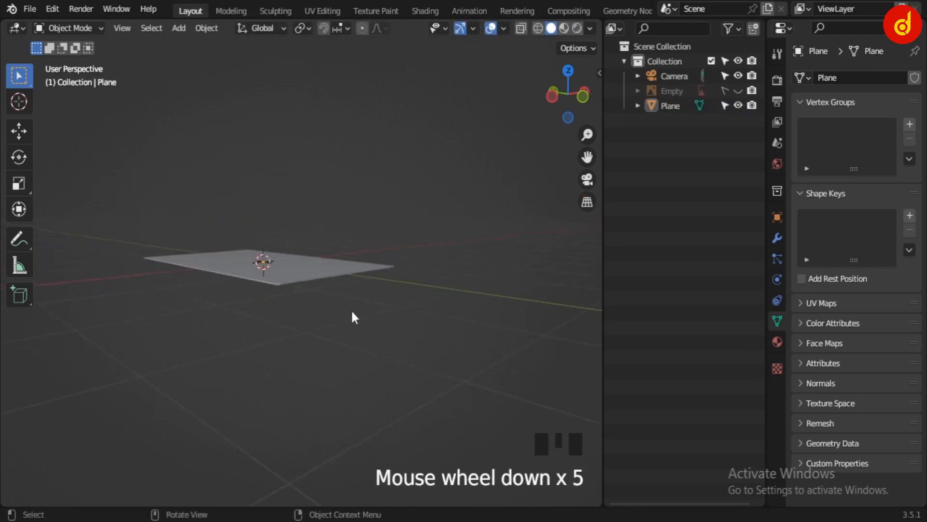
Step: Move the card's bottom face slightly up along Z to thin the card, and return to Object Mode
middle_drag(352, 313, 462, 305)
scroll(424, 324, up, 1)
scroll(412, 332, up, 2)
key(Tab)
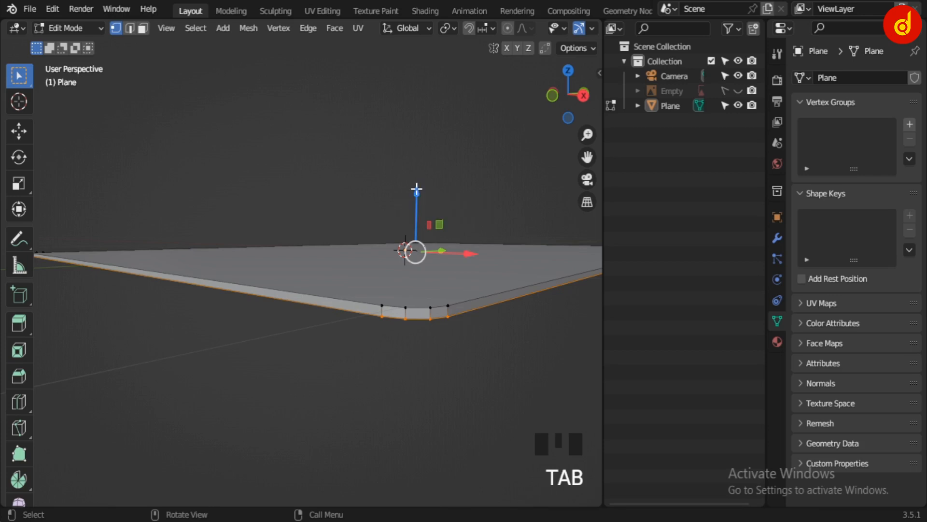
drag(416, 188, 417, 184)
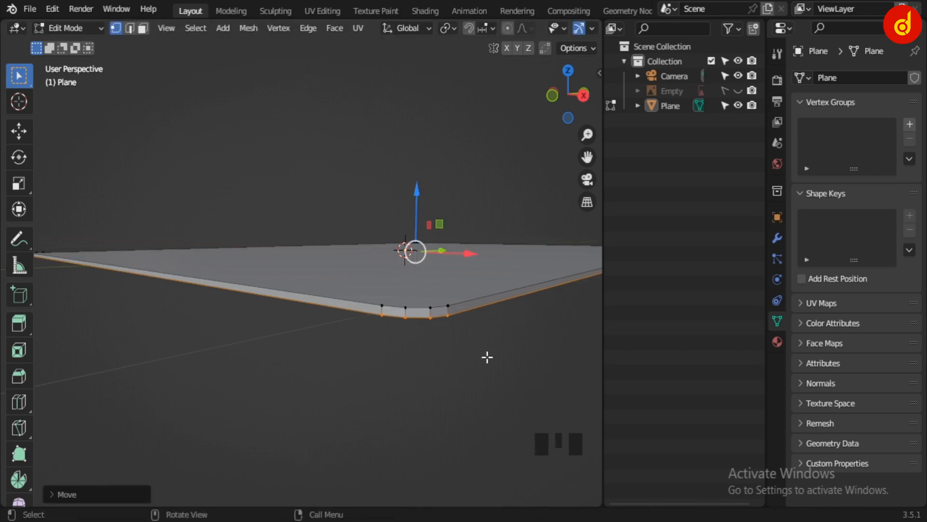
middle_drag(487, 357, 474, 369)
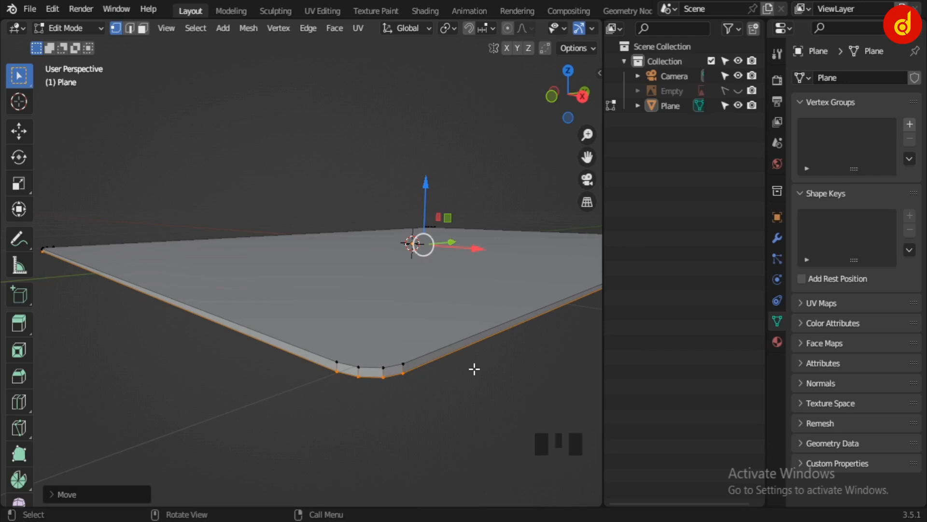
mouse_move(441, 387)
middle_down()
mouse_move(447, 393)
mouse_move(451, 343)
mouse_move(488, 376)
mouse_move(441, 373)
middle_up()
key(Tab)
Step: Enable cavity in the viewport shading options and check the card's edges
click(591, 28)
click(590, 28)
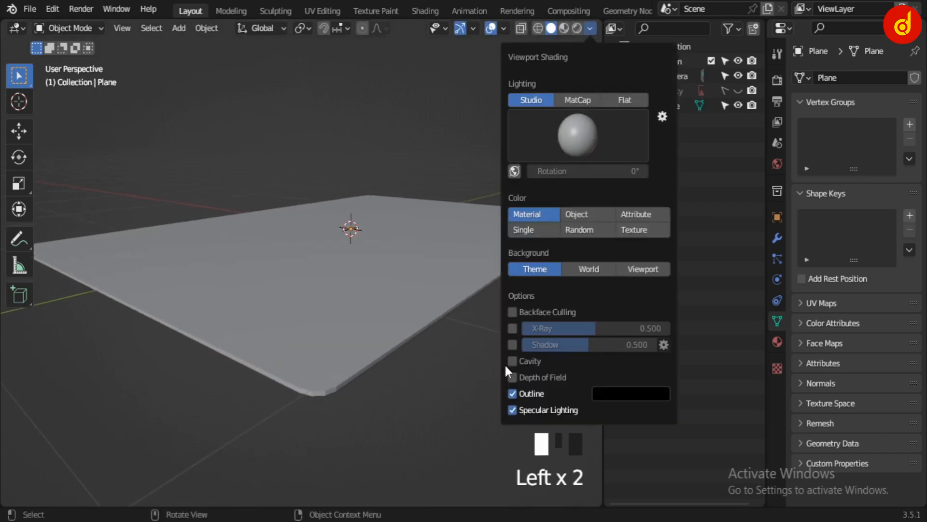
scroll(458, 387, down, 2)
middle_drag(459, 384, 442, 365)
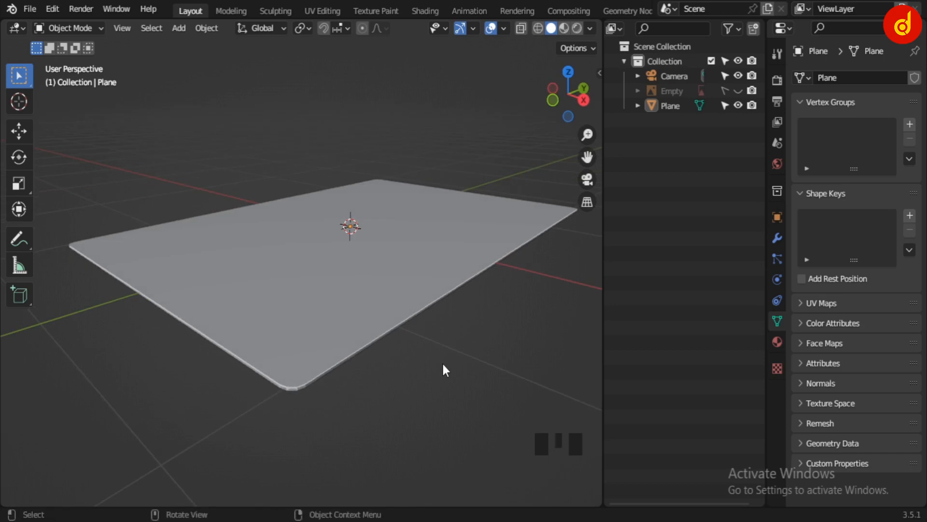
middle_drag(411, 375, 411, 340)
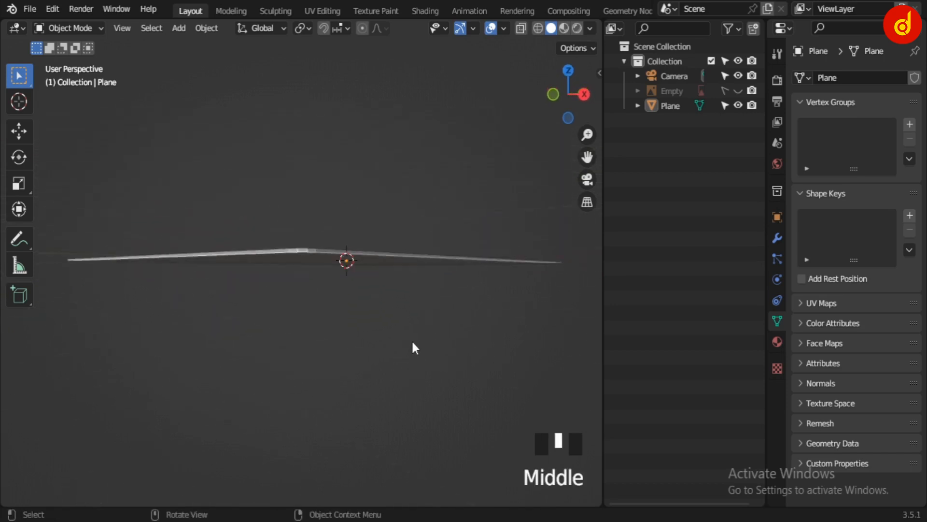
Step: Move the card's bottom face slightly down along Z in Edit Mode, and return to Object Mode
scroll(406, 333, up, 1)
key(Tab)
middle_drag(364, 202, 376, 253)
scroll(376, 253, up, 2)
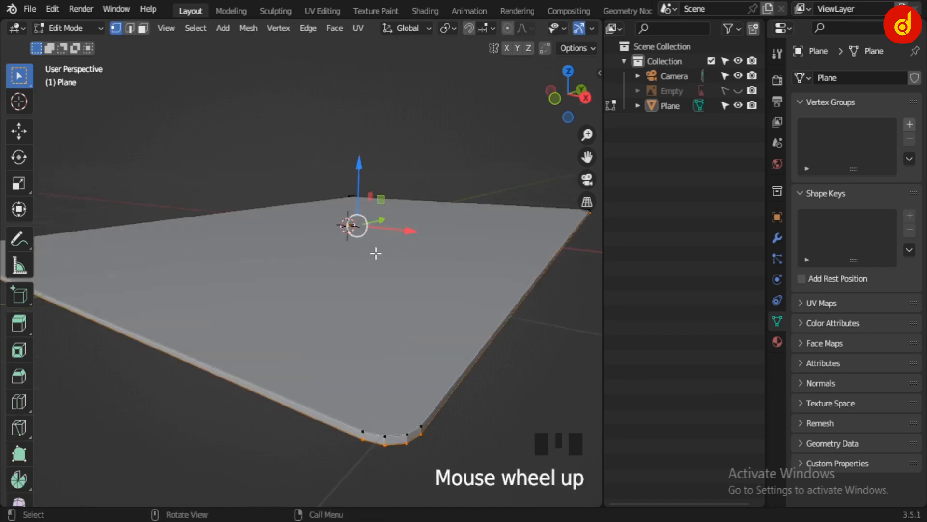
click(358, 162)
drag(358, 162, 358, 164)
key(Tab)
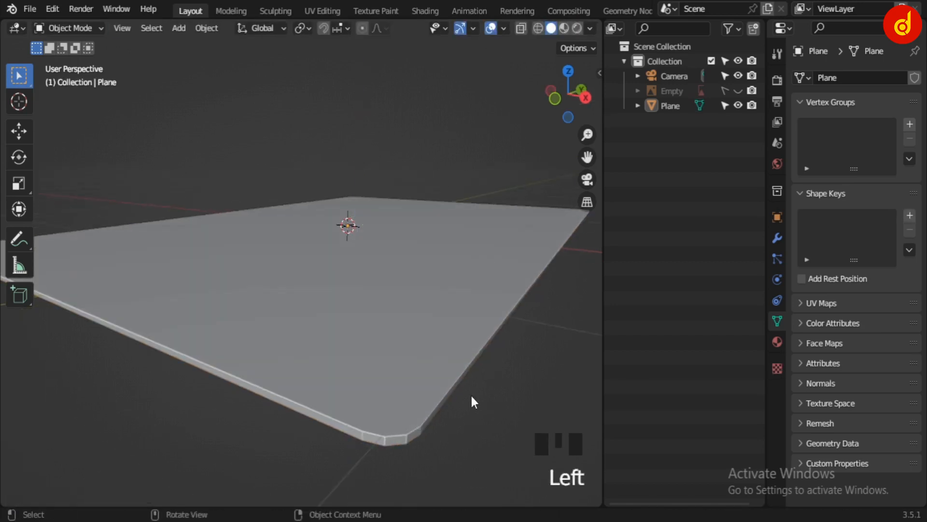
Step: Select the card and add a Bevel modifier with 3 segments
middle_drag(473, 401, 348, 319)
click(348, 320)
scroll(346, 317, up, 3)
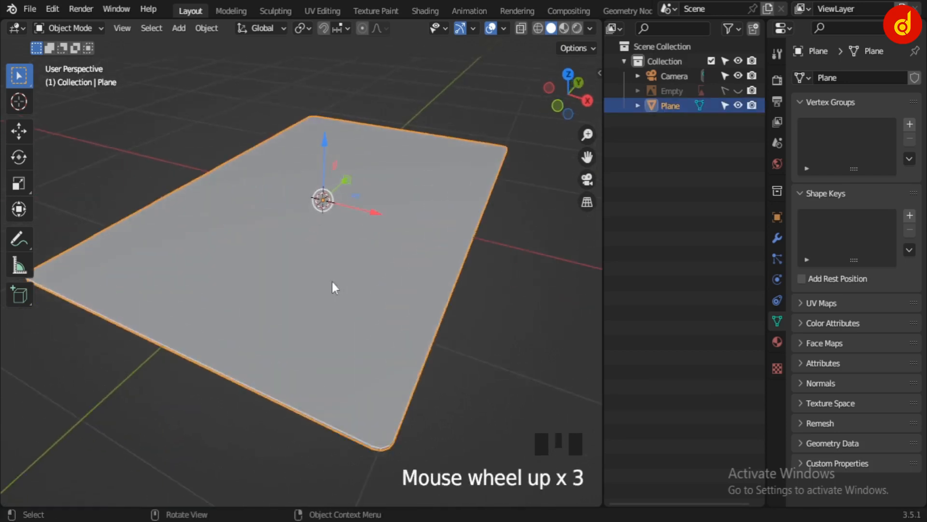
scroll(363, 361, up, 2)
shift+middle_drag(382, 399, 408, 293)
scroll(384, 265, up, 1)
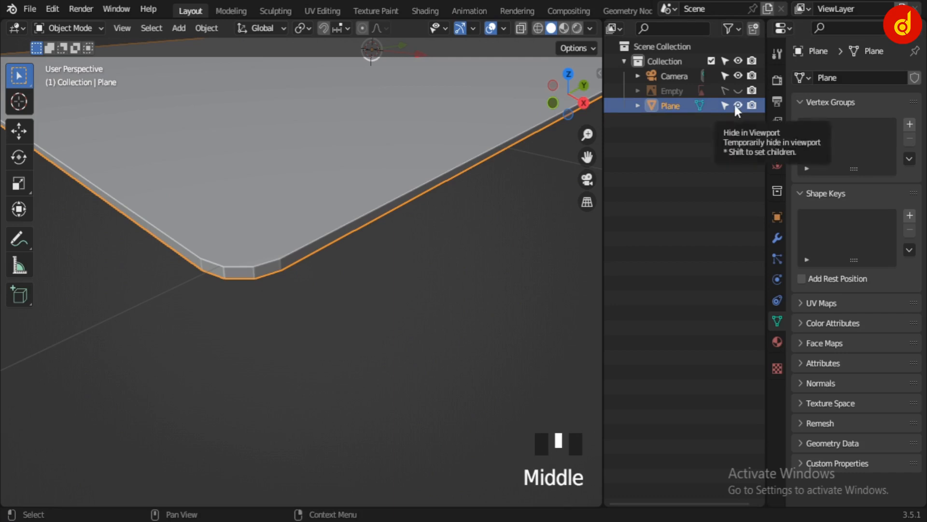
click(778, 238)
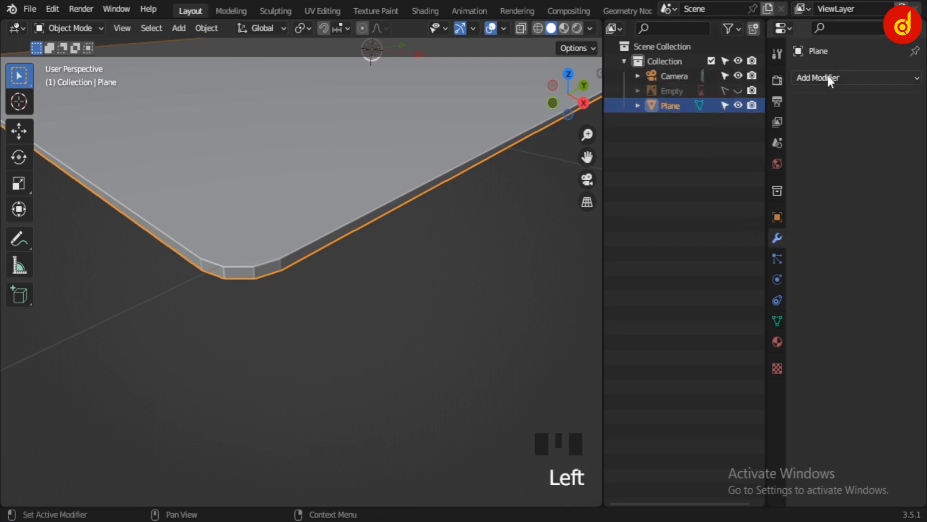
click(828, 77)
click(673, 137)
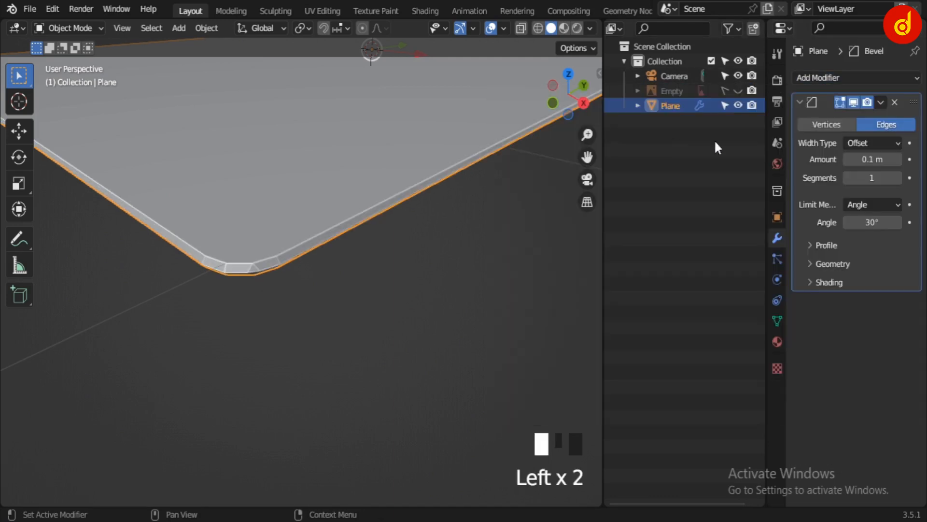
click(898, 178)
click(897, 178)
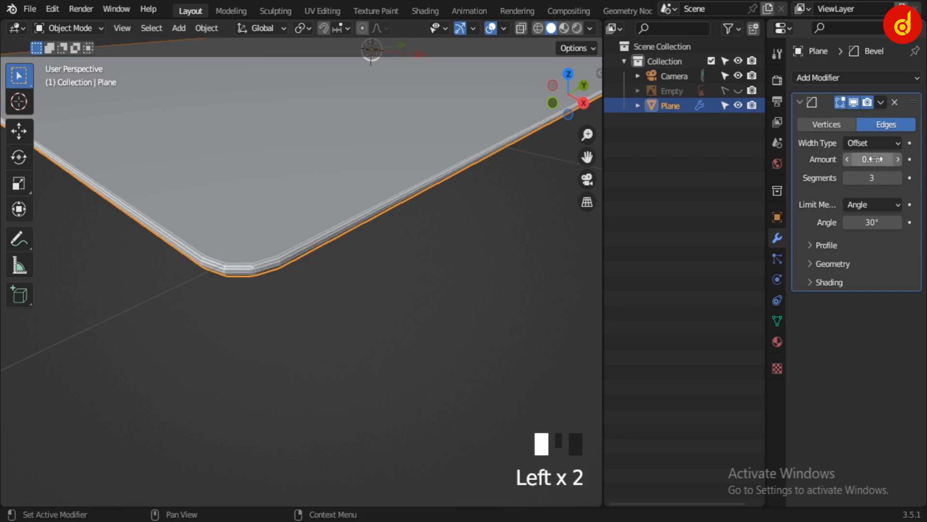
Step: Set the Bevel modifier's amount to 0.049 m while viewing the card's corner up close
shift+middle_drag(315, 213, 340, 203)
scroll(340, 199, up, 2)
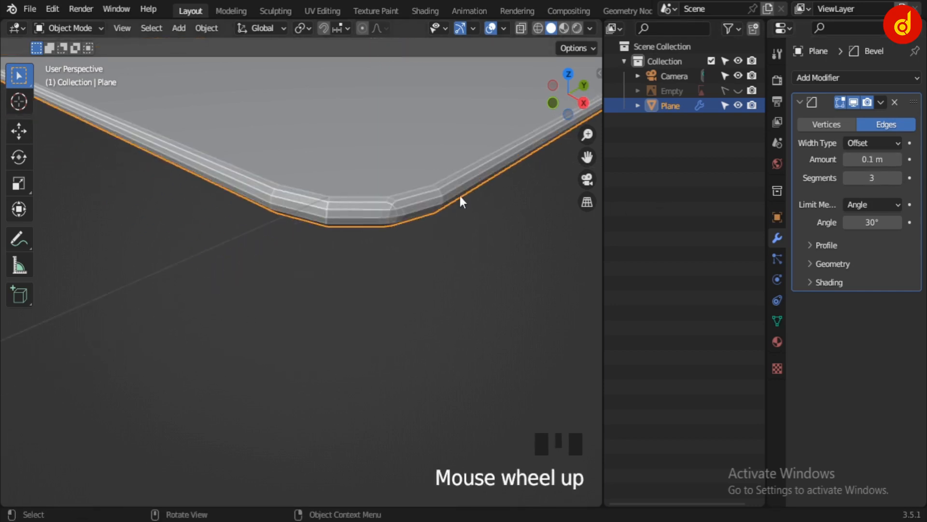
shift+drag(867, 160, 857, 160)
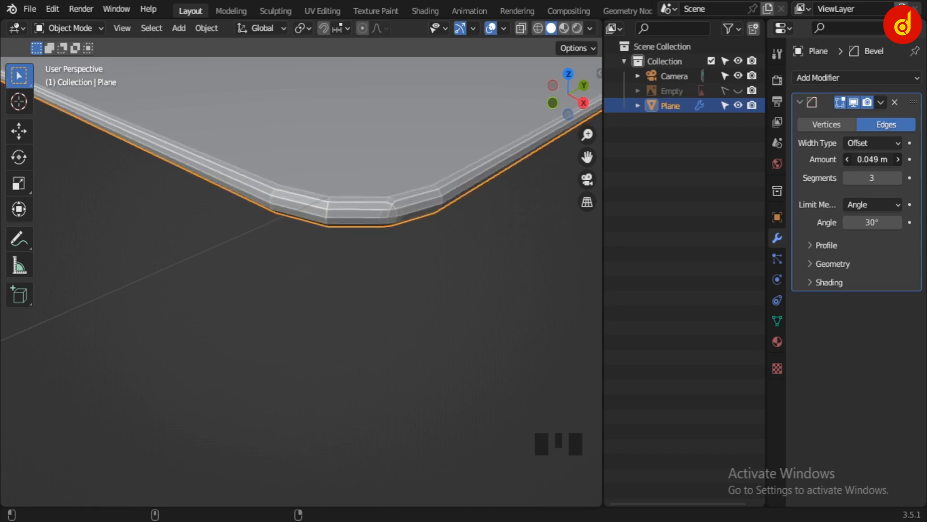
Step: Enable Harden Normals in the Bevel modifier's shading and turn on Auto Smooth at 30° for the mesh normals
click(828, 283)
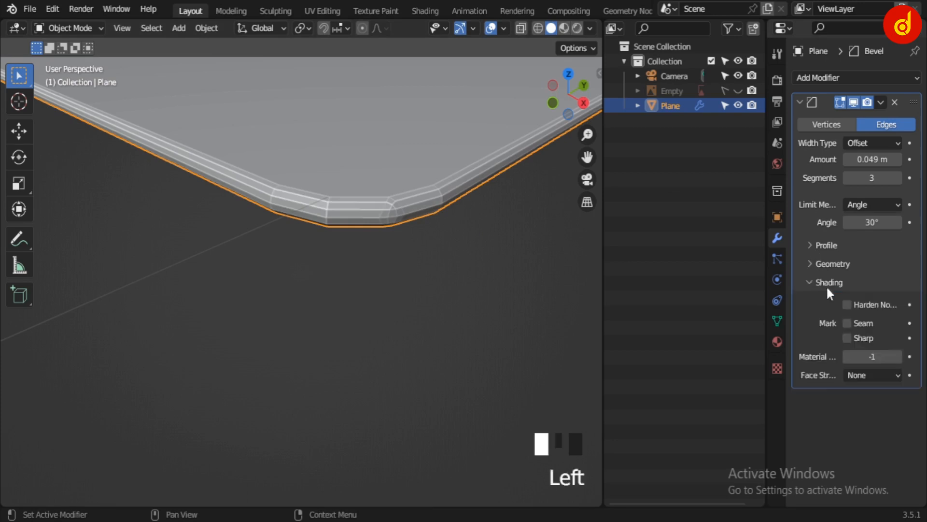
click(848, 304)
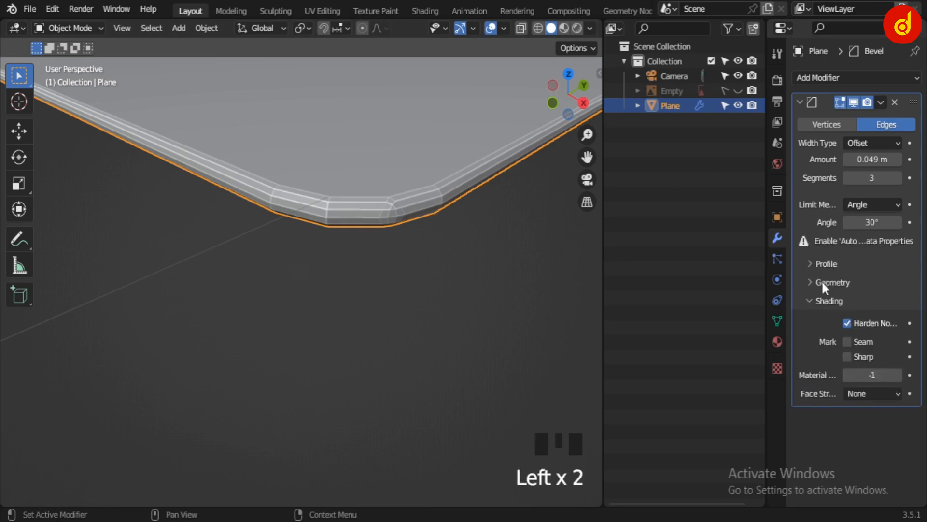
click(777, 320)
click(821, 383)
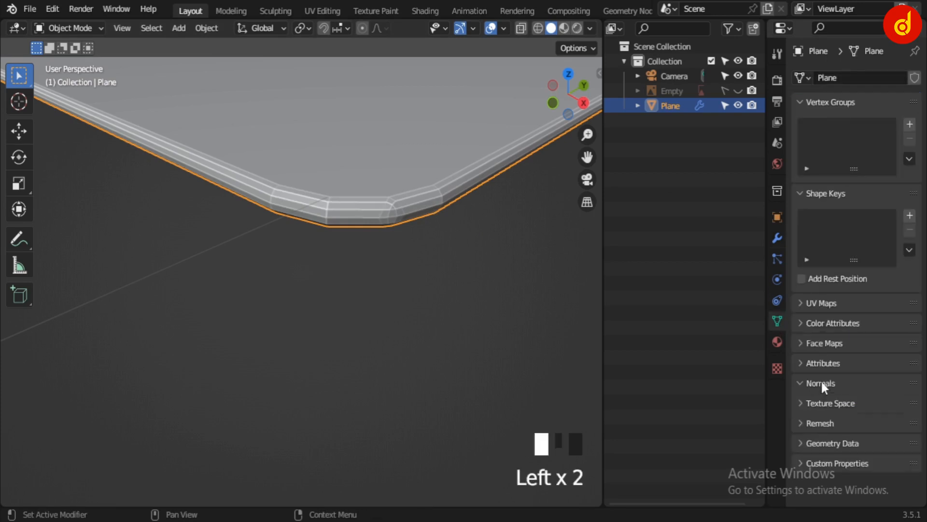
click(848, 406)
Step: Apply Shade Smooth to the card and set the Bevel modifier's amount to 0.005 m
right_click(436, 194)
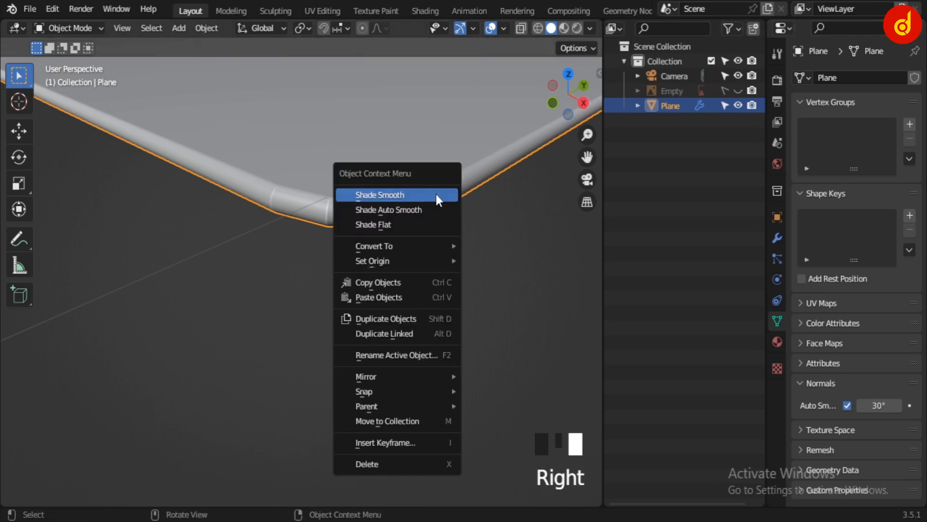
click(436, 195)
click(776, 237)
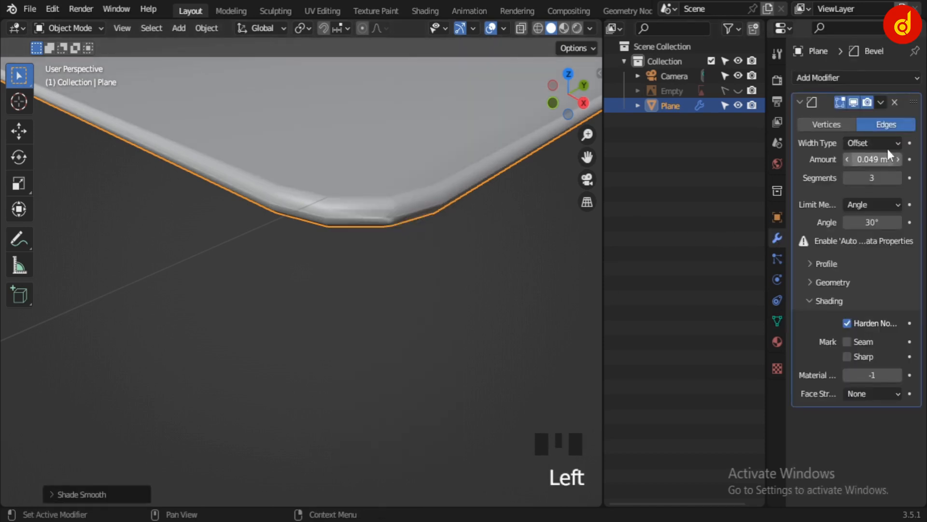
shift+drag(884, 159, 704, 207)
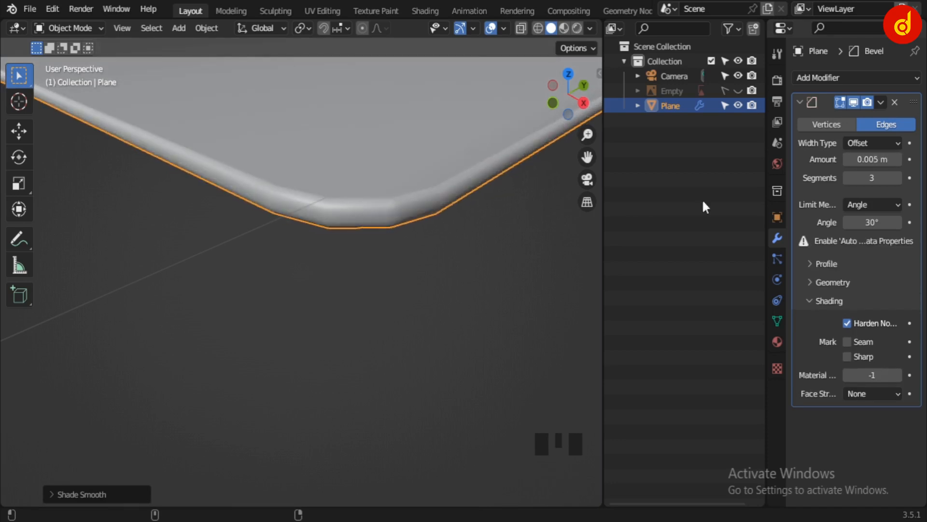
Step: Deselect the card and examine its smoothed edges and corners up close and as a whole
click(469, 233)
scroll(469, 233, down, 5)
middle_drag(427, 222, 380, 224)
scroll(375, 222, up, 6)
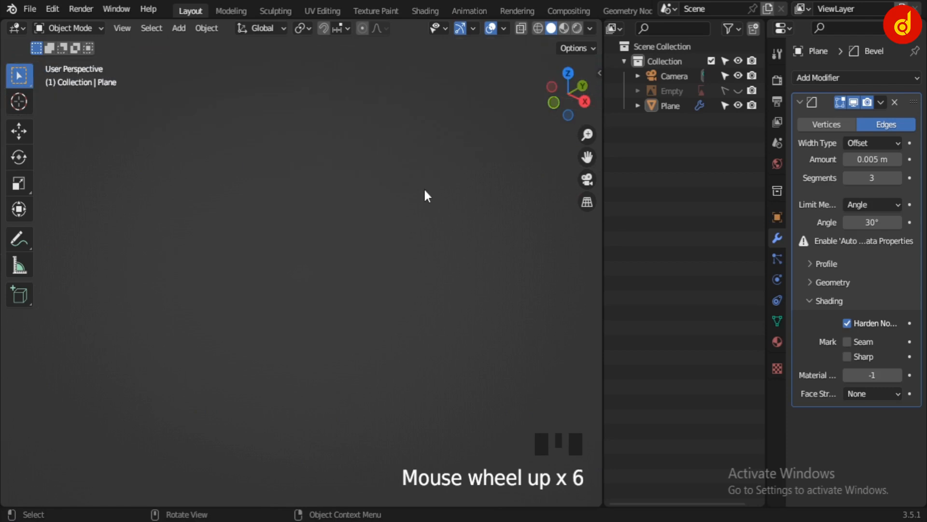
scroll(423, 192, down, 2)
middle_drag(423, 193, 412, 189)
scroll(365, 168, up, 1)
shift+middle_drag(365, 167, 478, 306)
scroll(351, 221, down, 4)
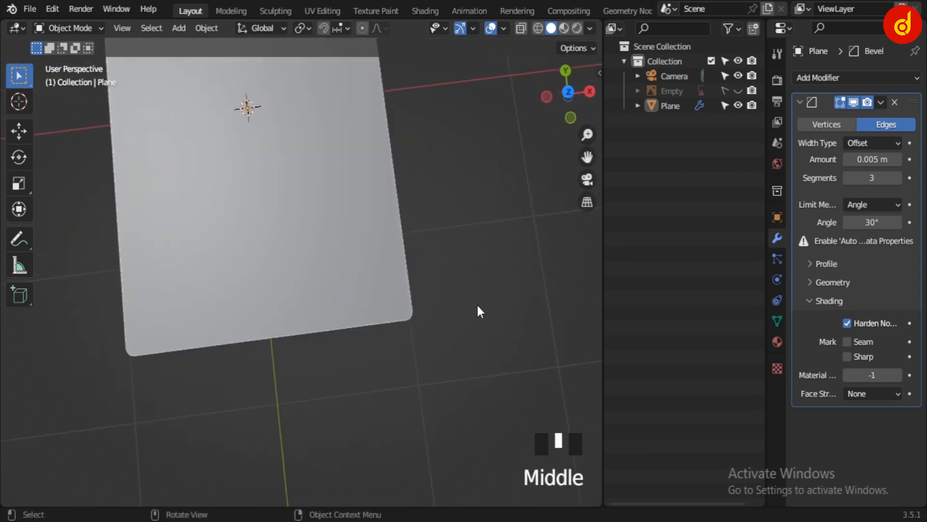
scroll(473, 297, down, 2)
shift+middle_drag(391, 141, 321, 224)
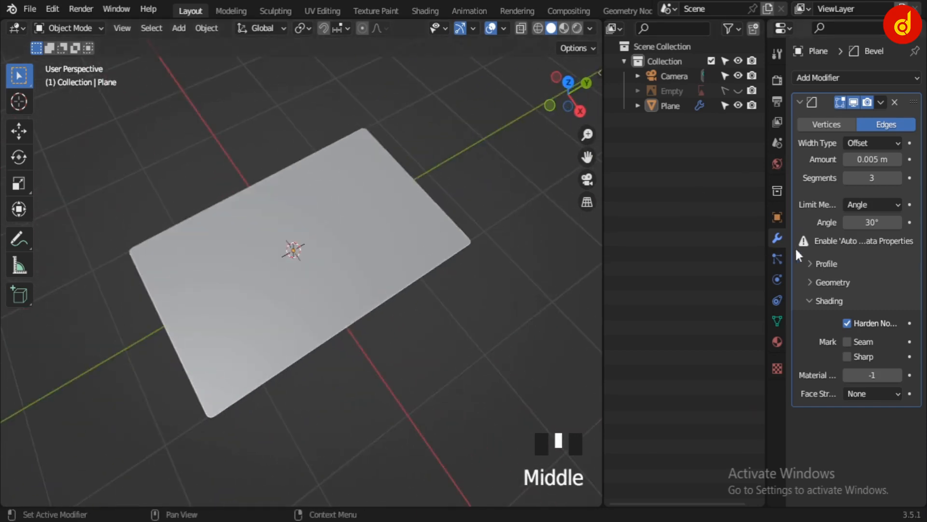
Step: Turn Auto Smooth back on for the card's mesh normals at 30° and check the corner shading
click(778, 320)
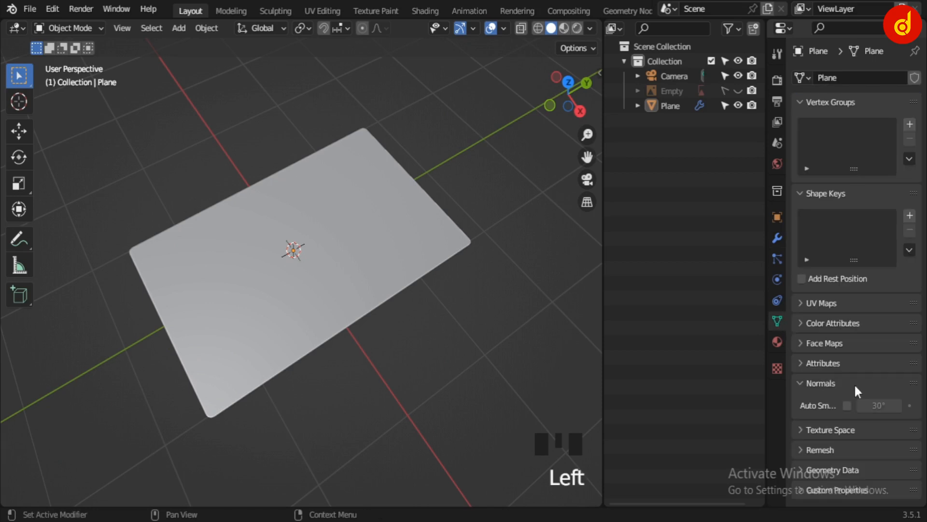
click(848, 405)
shift+middle_drag(594, 385, 426, 266)
scroll(400, 204, up, 7)
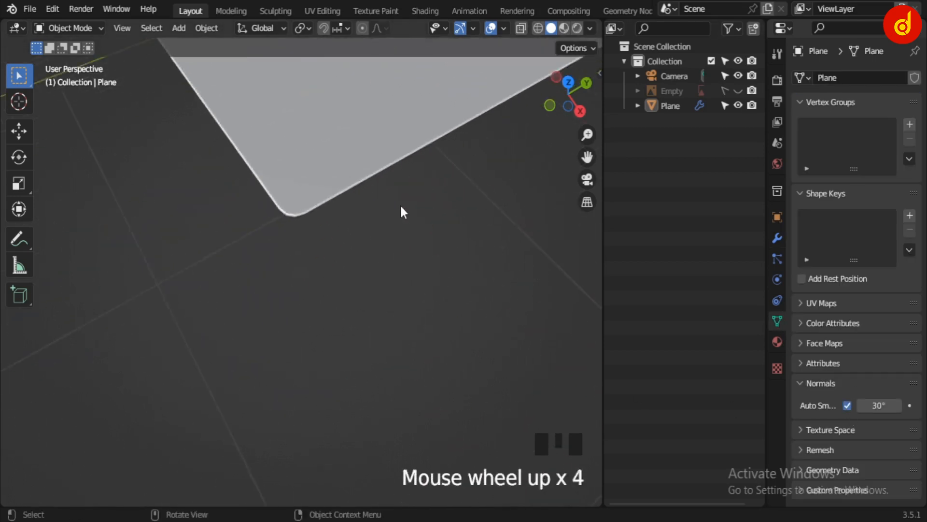
shift+middle_drag(366, 154, 360, 174)
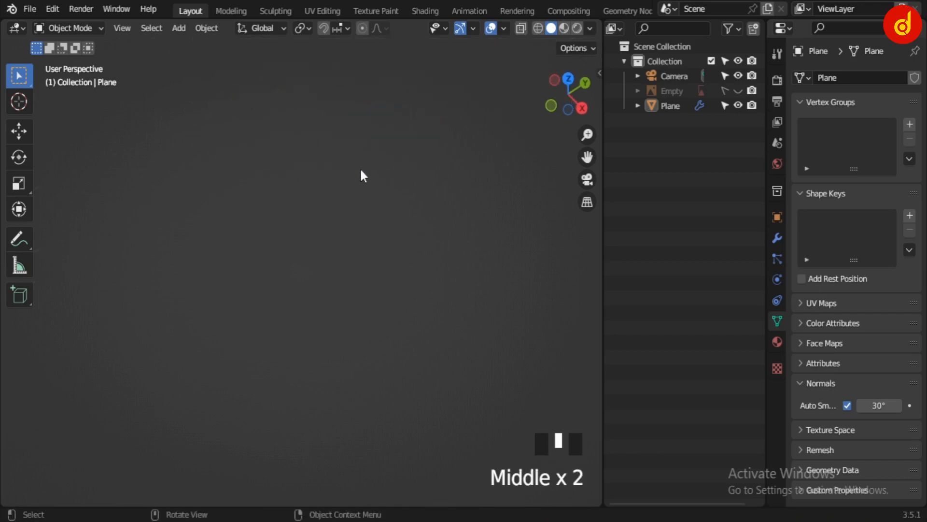
scroll(358, 169, down, 2)
Step: Focus the view on a corner vertex in Edit Mode, return to Object Mode, and set the Bevel modifier's amount to 0.006 m
key(Tab)
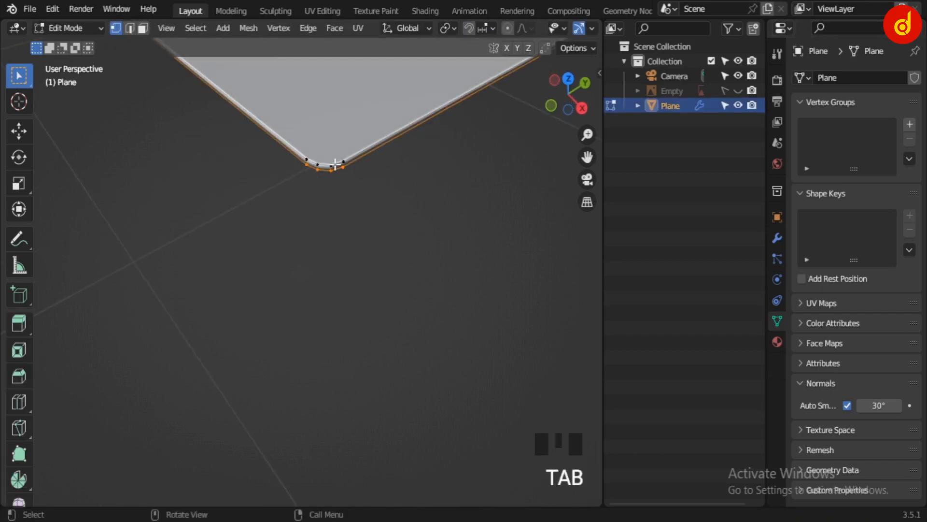
click(335, 168)
key(KP_Decimal)
scroll(333, 164, down, 11)
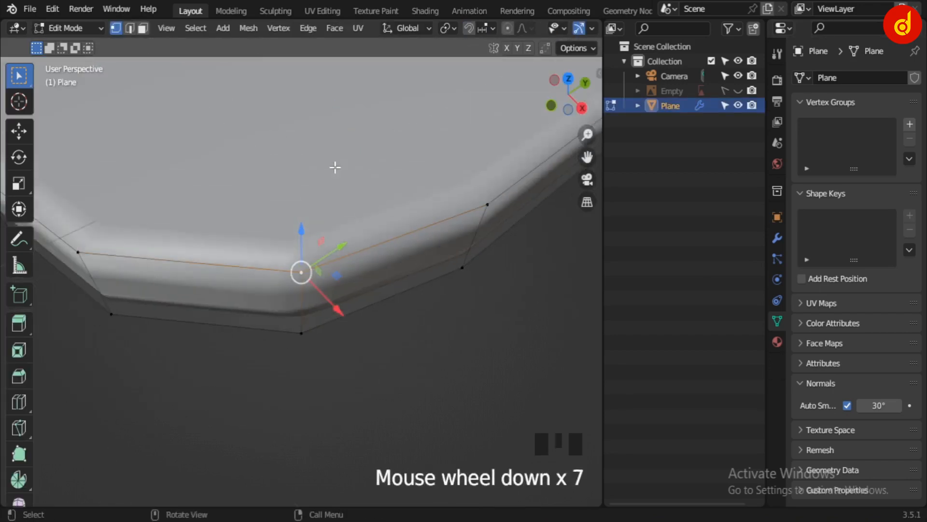
middle_drag(337, 237, 527, 296)
key(Tab)
click(775, 238)
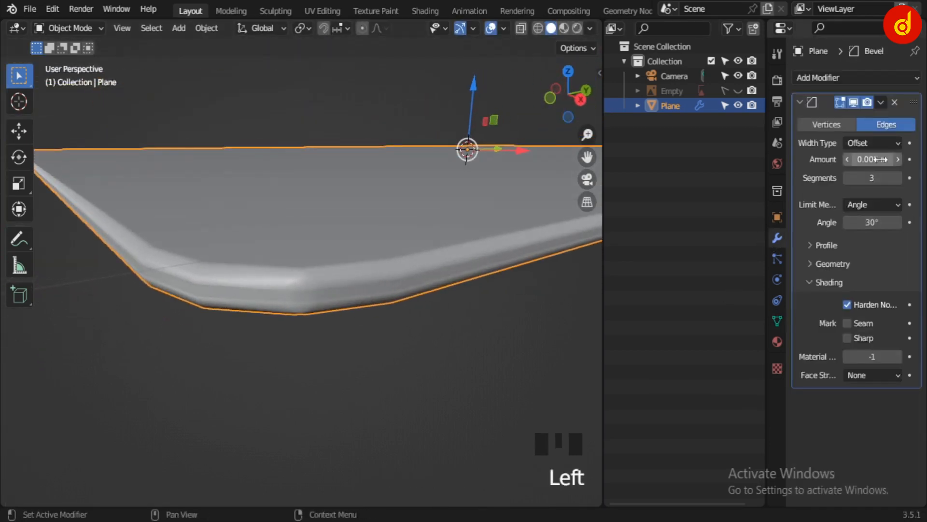
mouse_move(883, 160)
shift+mouse_down()
mouse_move(894, 159)
mouse_move(877, 159)
mouse_move(886, 159)
shift+mouse_up()
click(434, 355)
Step: View the whole card centred in top orthographic view
scroll(418, 353, down, 6)
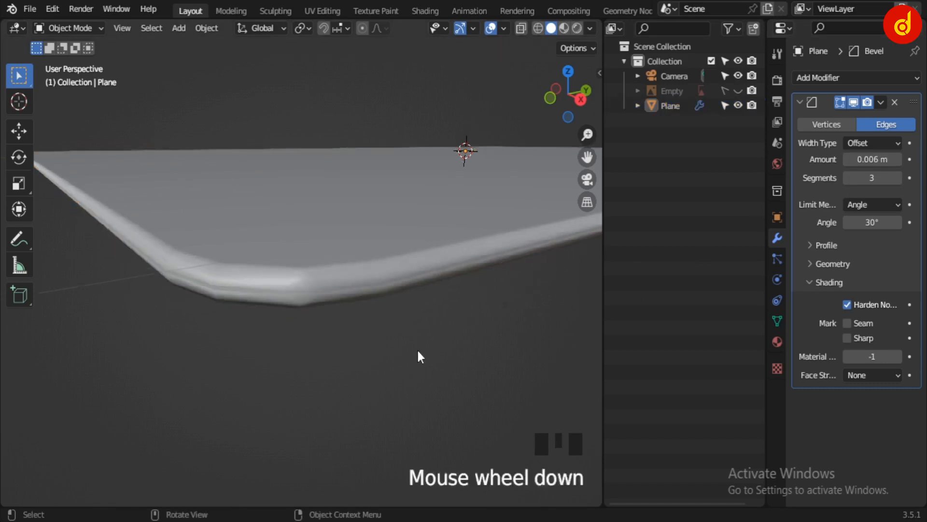
scroll(361, 306, down, 9)
middle_drag(362, 306, 408, 293)
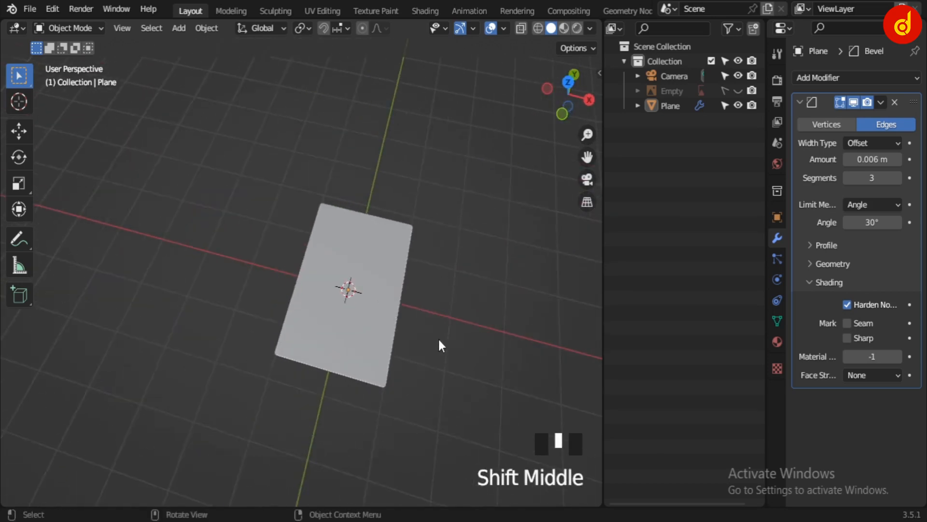
key(KP_7)
shift+middle_drag(440, 258, 422, 278)
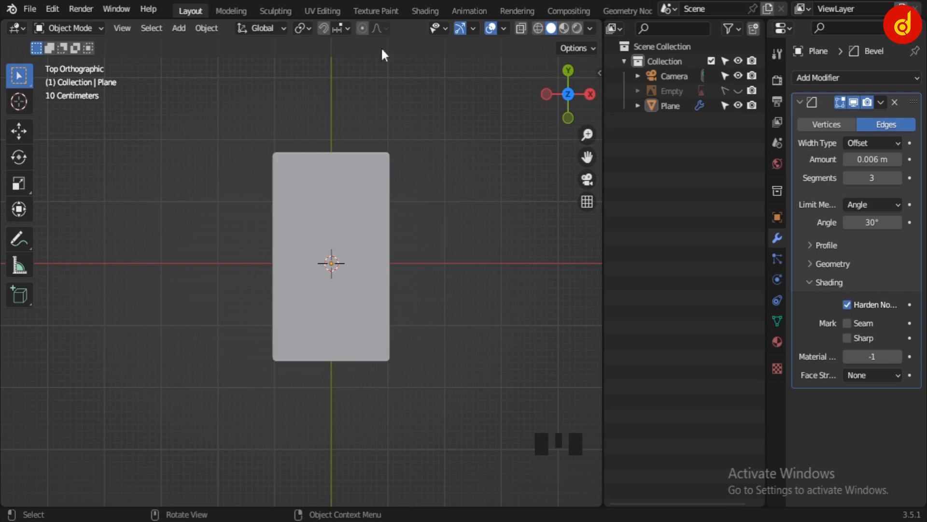
Step: Switch to the Shading workspace, merge the node editor area into the 3D viewport, and merge the image editor area into the file browser
click(424, 11)
right_click(564, 297)
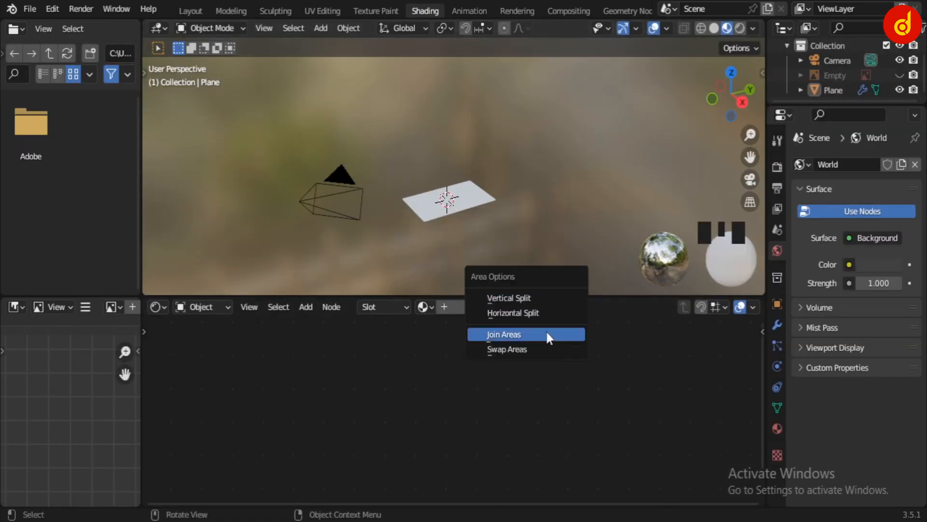
click(549, 335)
click(538, 422)
right_click(97, 294)
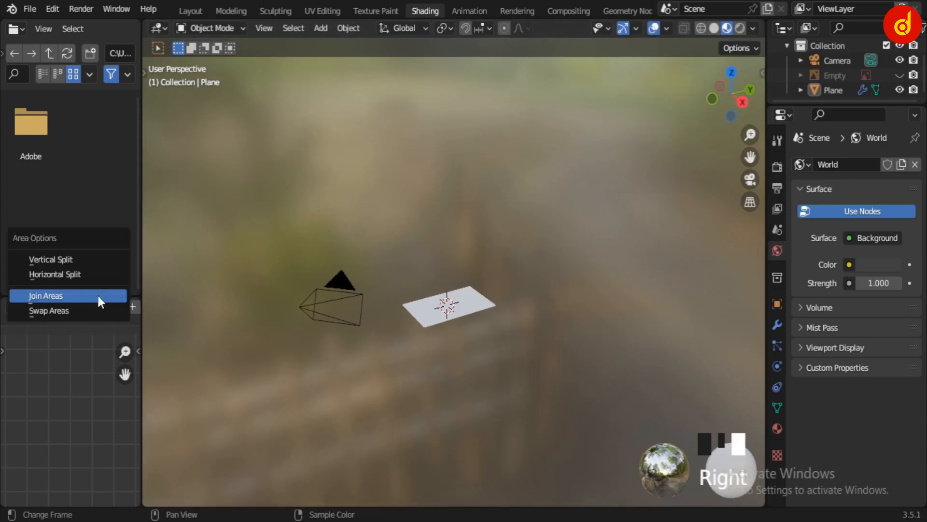
click(97, 294)
click(97, 348)
Step: Widen the file browser area, then select the card and frame it from above in the 3D viewport
drag(145, 309, 315, 321)
click(548, 295)
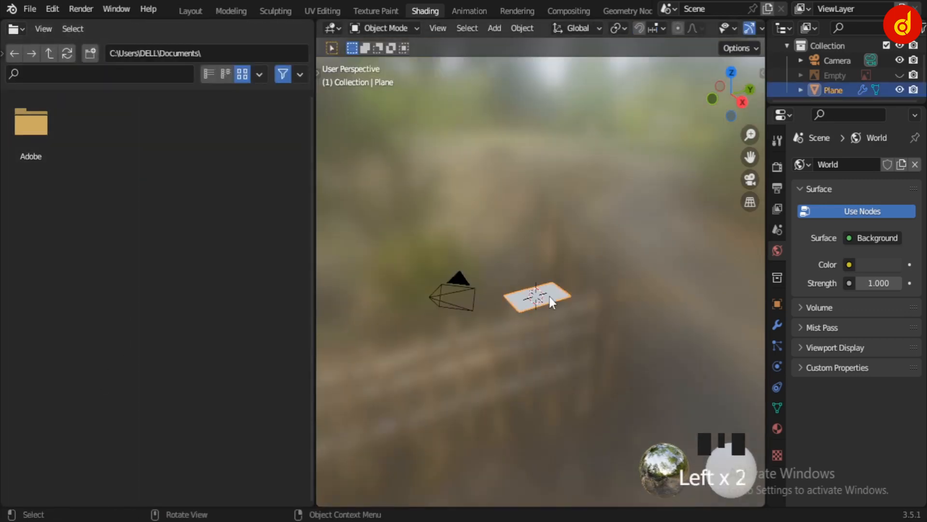
key(KP_Decimal)
middle_drag(482, 386, 564, 448)
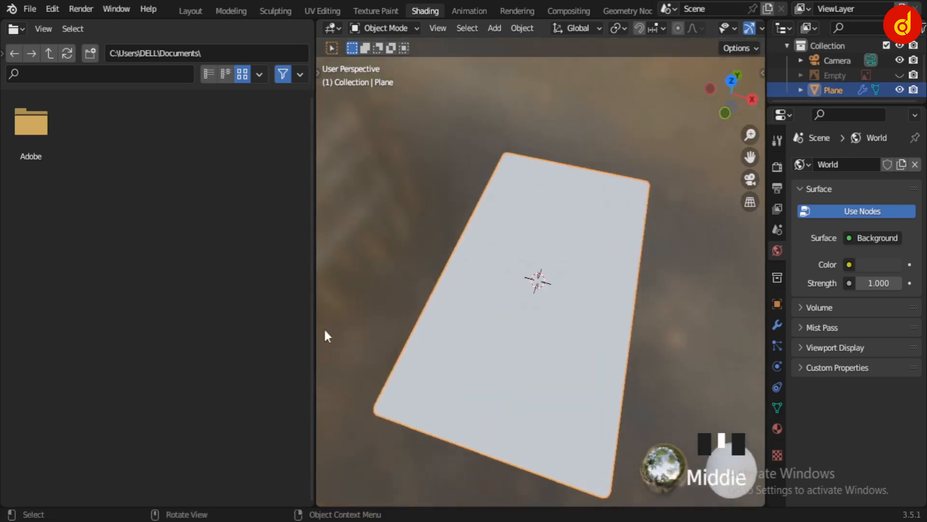
Step: Widen the file browser area further and change it to a Shader Editor
drag(316, 326, 424, 334)
click(15, 29)
click(73, 168)
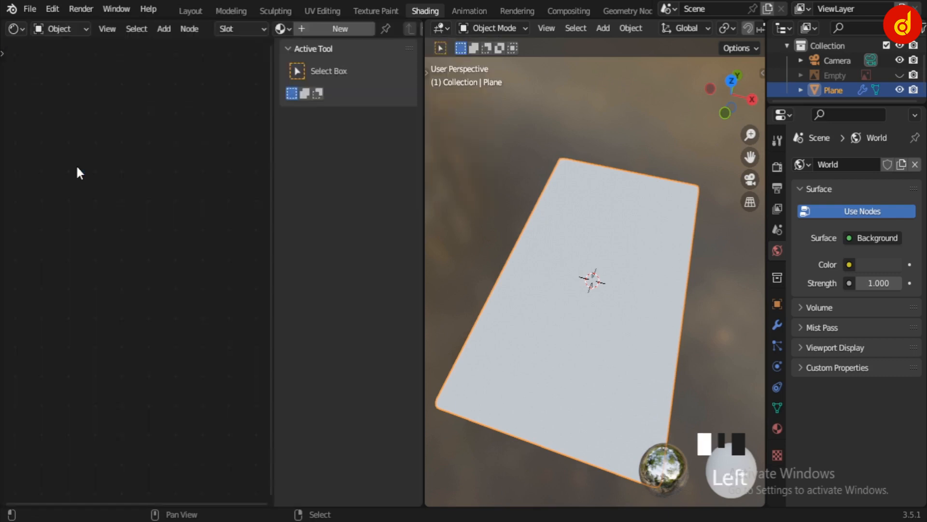
Step: Hide the Shader Editor's sidebar and create a new material for the card
key(n)
click(367, 29)
click(263, 388)
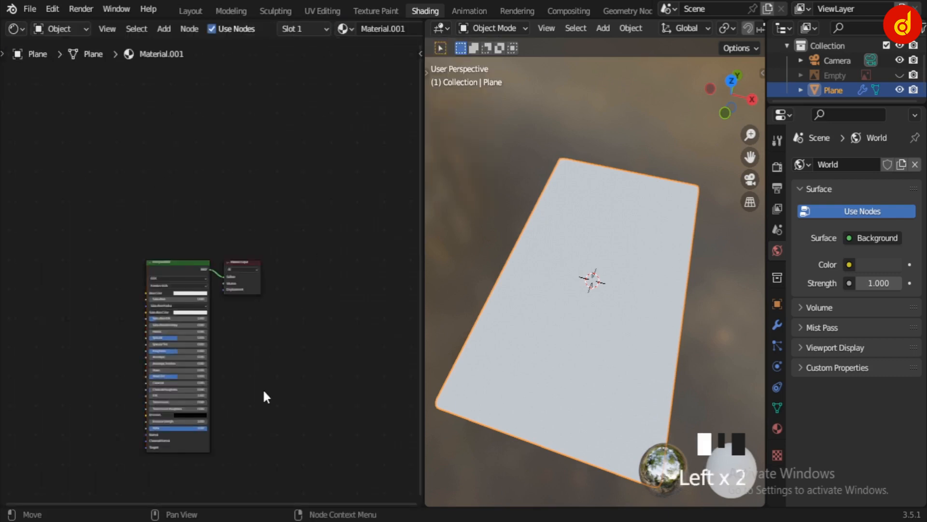
scroll(263, 388, up, 7)
middle_drag(259, 404, 343, 261)
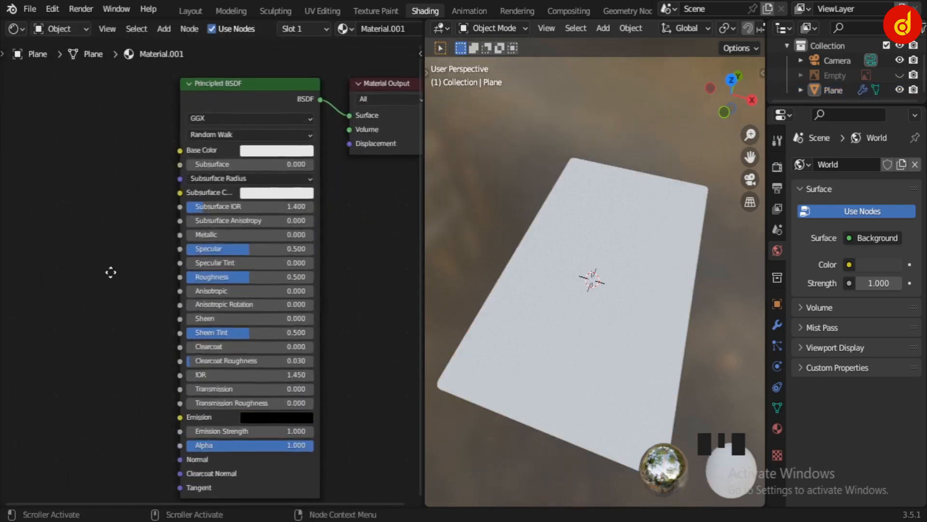
Step: Add the ace of spades image from the New folder directory as an image texture and connect its Color to the Principled BSDF's Base Color
middle_drag(111, 272, 209, 348)
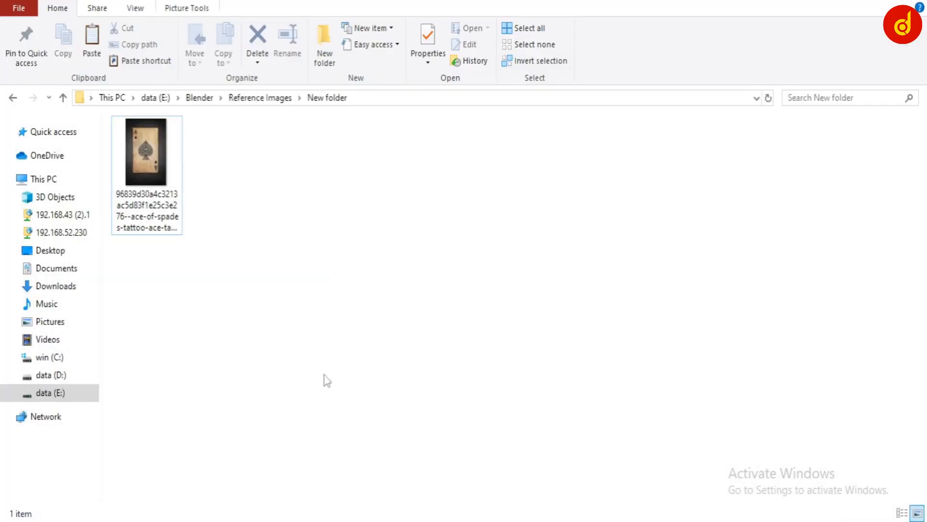
click(141, 158)
drag(142, 159, 70, 181)
drag(171, 201, 284, 231)
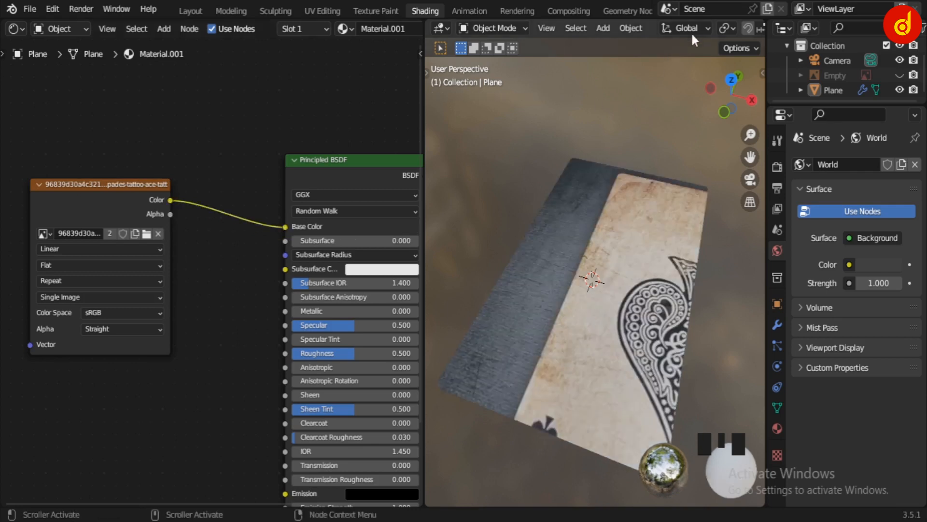
Step: Examine how the ace of spades texture lies on the card and select its image texture node
scroll(633, 314, down, 3)
mouse_move(633, 314)
middle_down()
mouse_move(607, 239)
mouse_move(627, 303)
middle_up()
scroll(628, 302, up, 2)
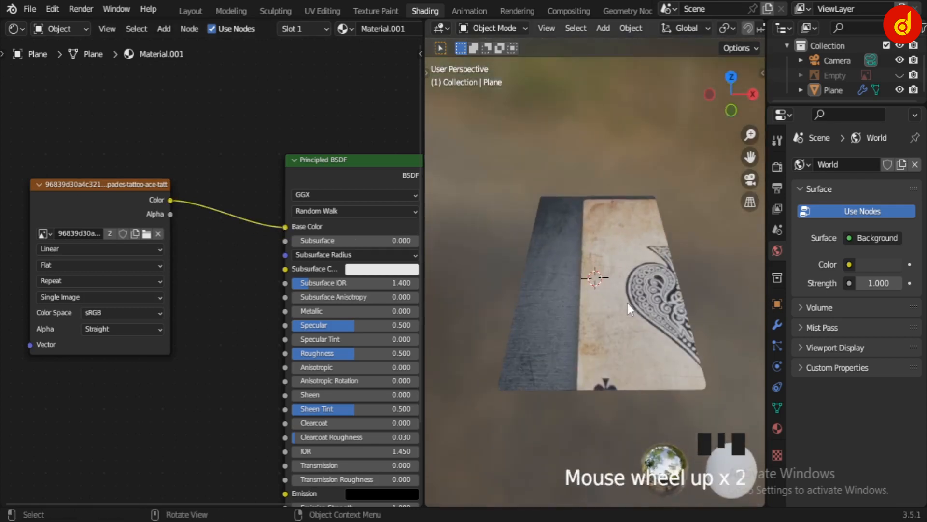
scroll(627, 303, up, 1)
scroll(510, 335, down, 1)
scroll(184, 358, down, 1)
scroll(184, 359, down, 1)
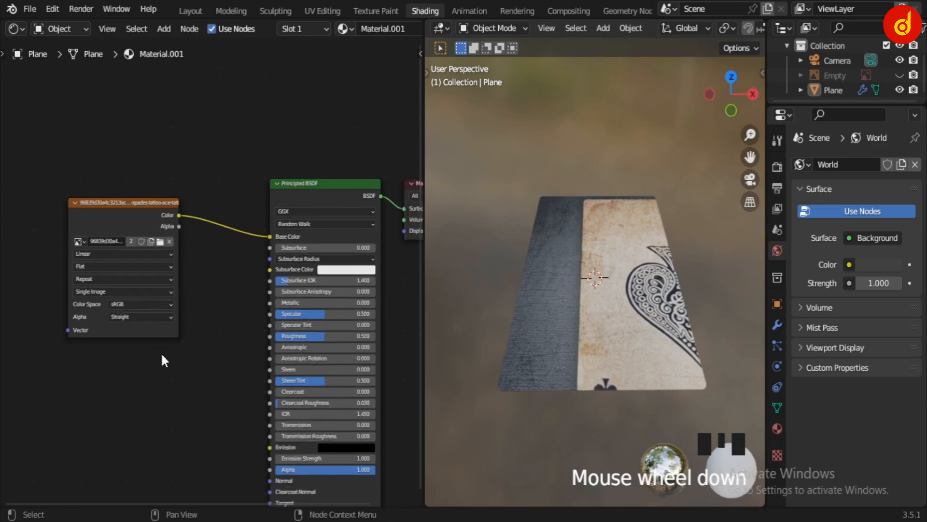
middle_drag(136, 358, 207, 375)
double_click(171, 217)
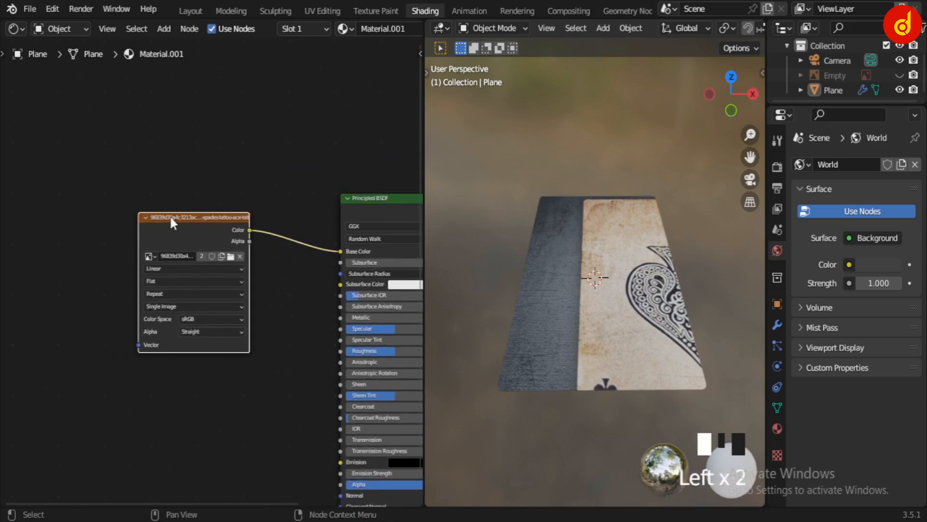
Step: Set the Dock option of the Shortcut VUr key display to Left and hide the 3D viewport's sidebar
key(n)
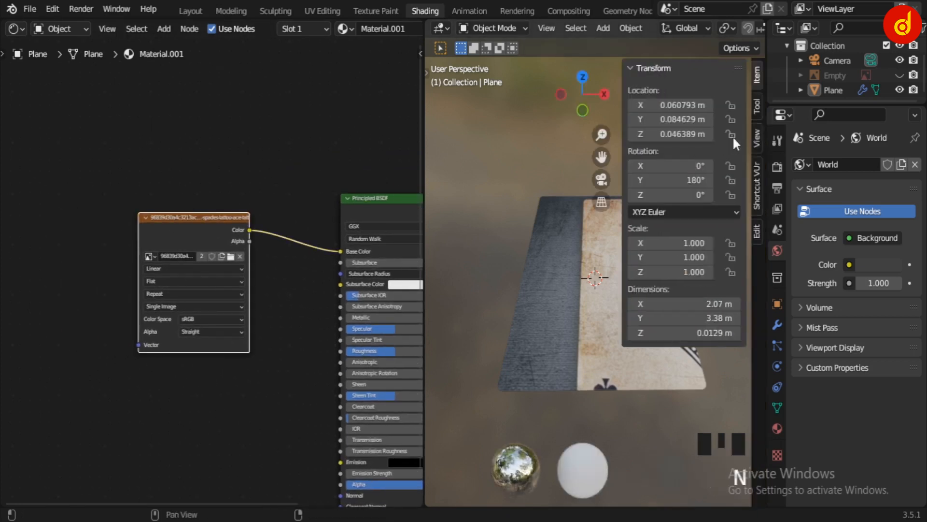
click(756, 186)
click(712, 111)
click(701, 125)
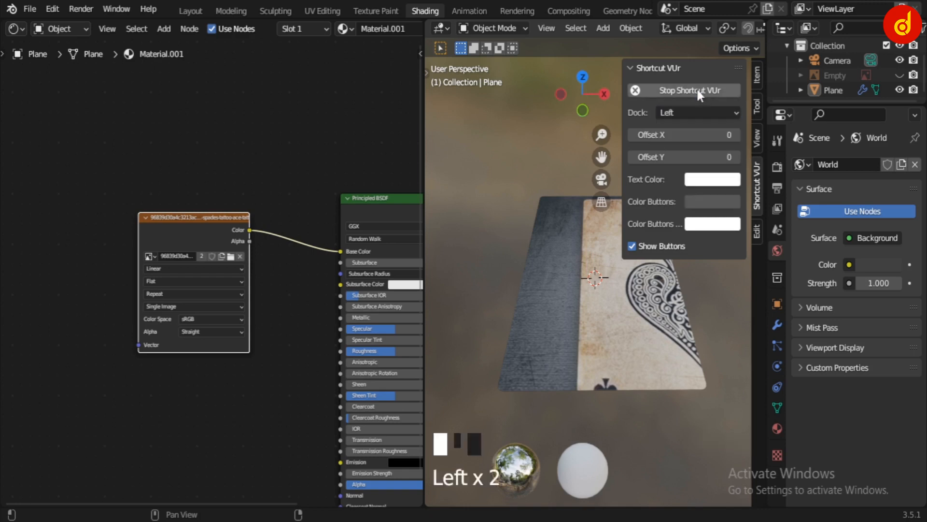
key(n)
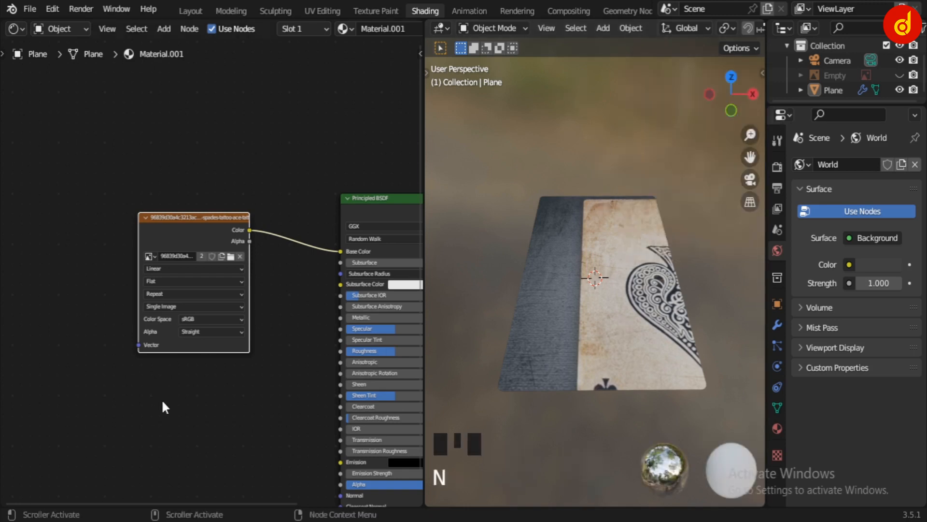
Step: Add connected Texture Coordinate and Mapping nodes to the ace of spades image texture node
double_click(184, 220)
key(ctrl+t)
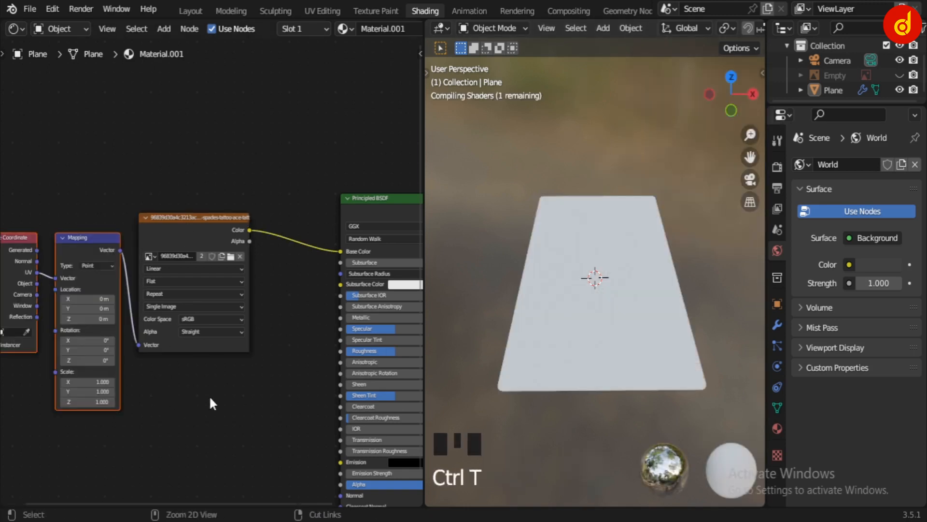
middle_drag(190, 400, 169, 389)
click(185, 393)
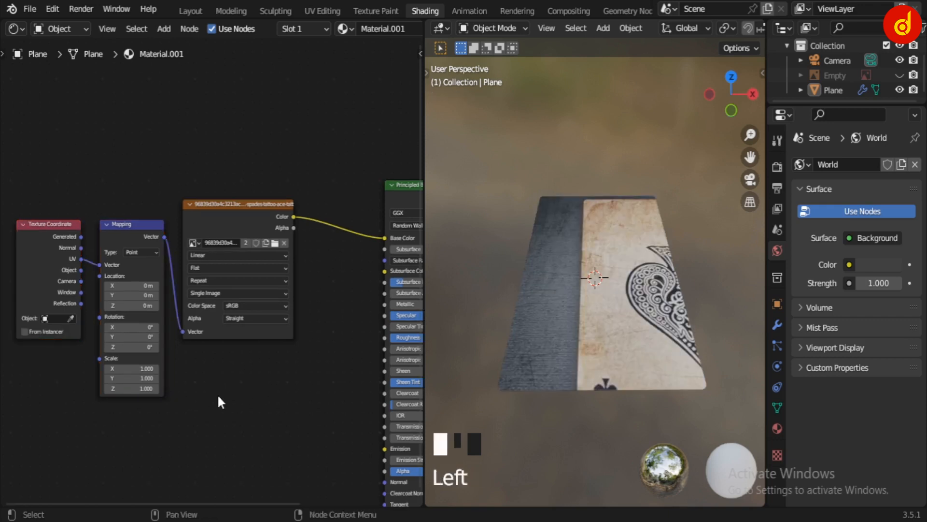
scroll(218, 397, up, 2)
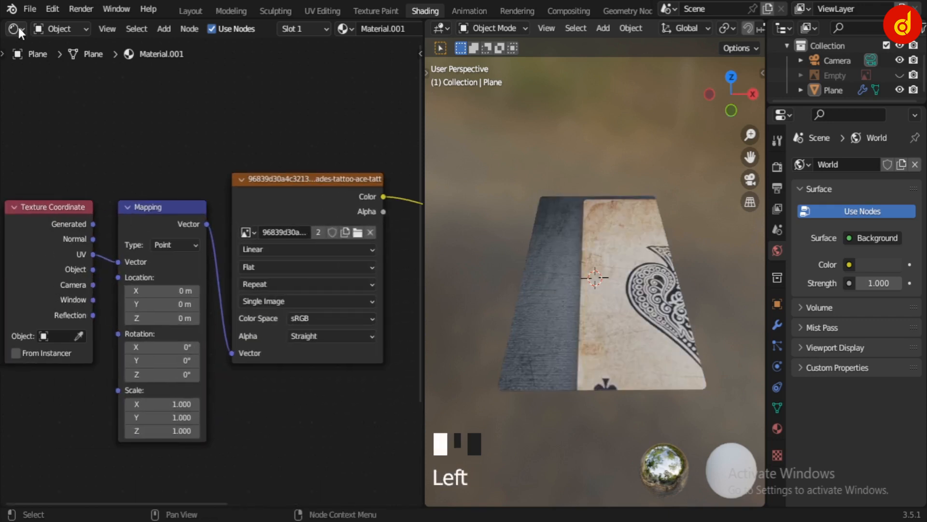
Step: Change the Shader Editor area to the UV Editor and enter Edit Mode on the card with all its faces selected
click(18, 27)
click(51, 99)
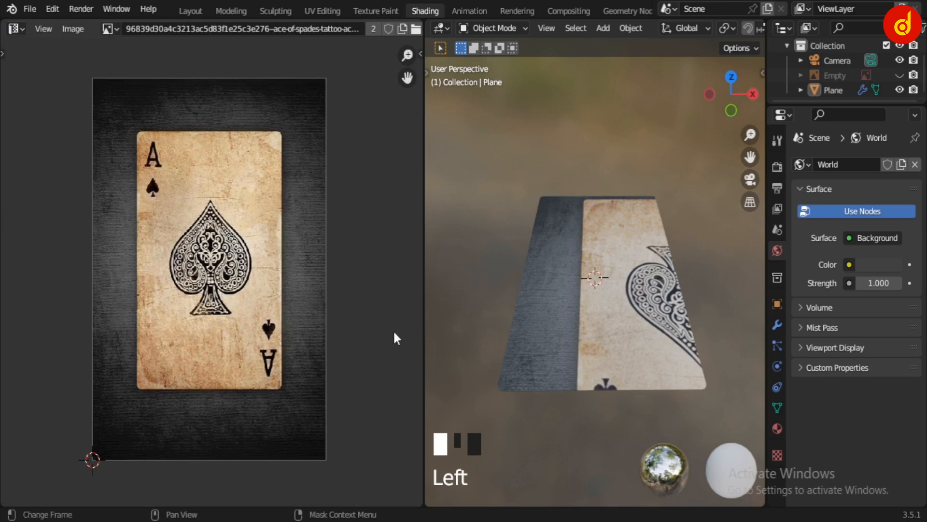
key(a)
key(Tab)
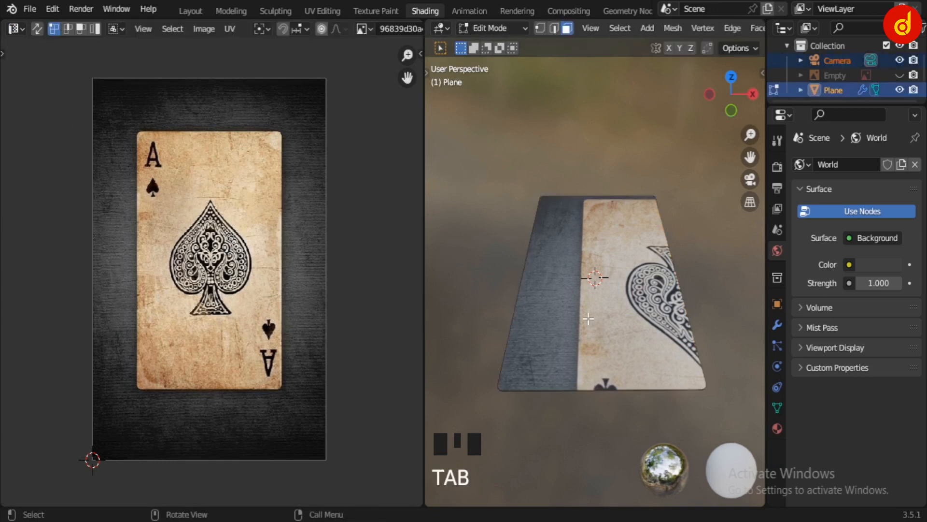
key(a)
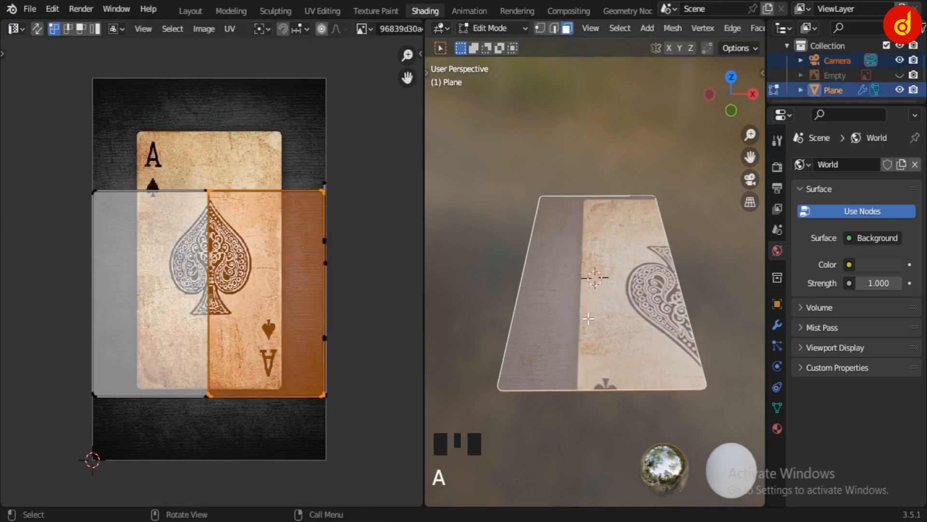
Step: Switch to vertex selection and select all vertices of the card mesh
key(a)
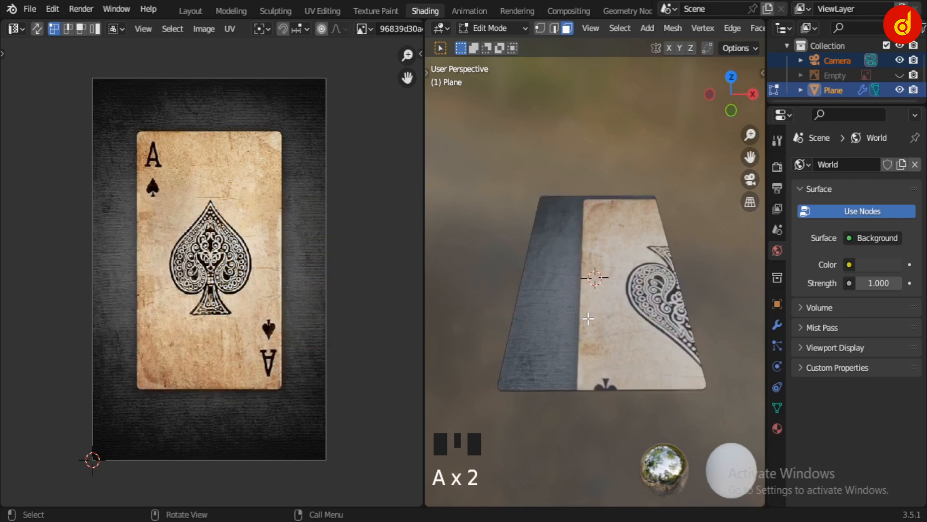
key(a)
key(a)
key(1)
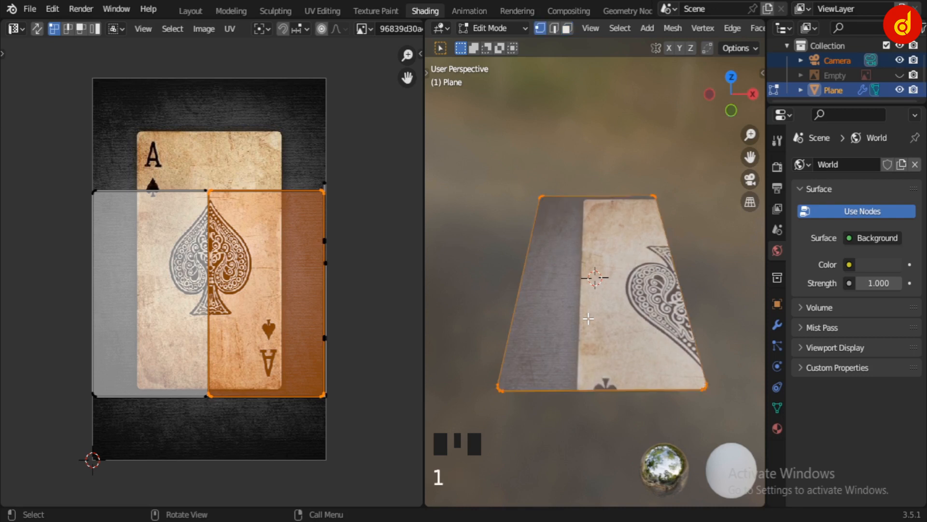
key(a)
key(a)
key(a)
scroll(386, 219, up, 6)
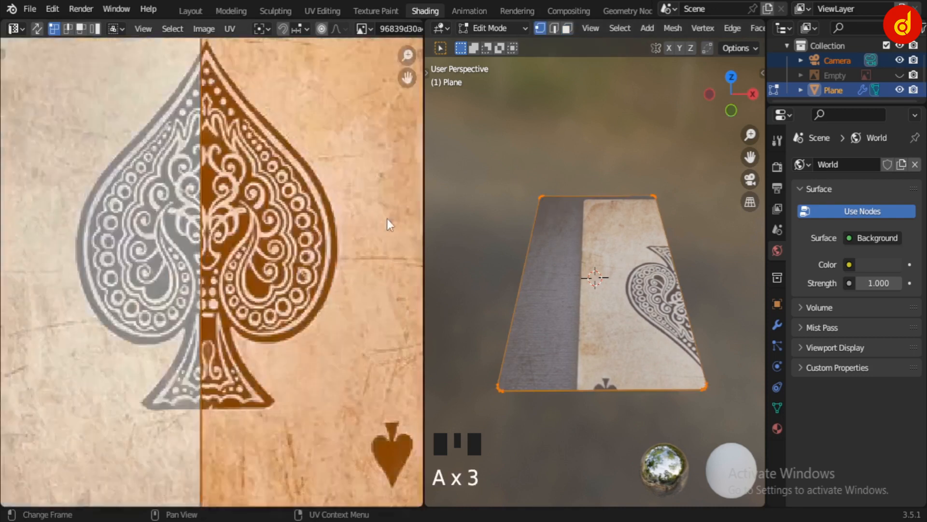
scroll(314, 340, down, 4)
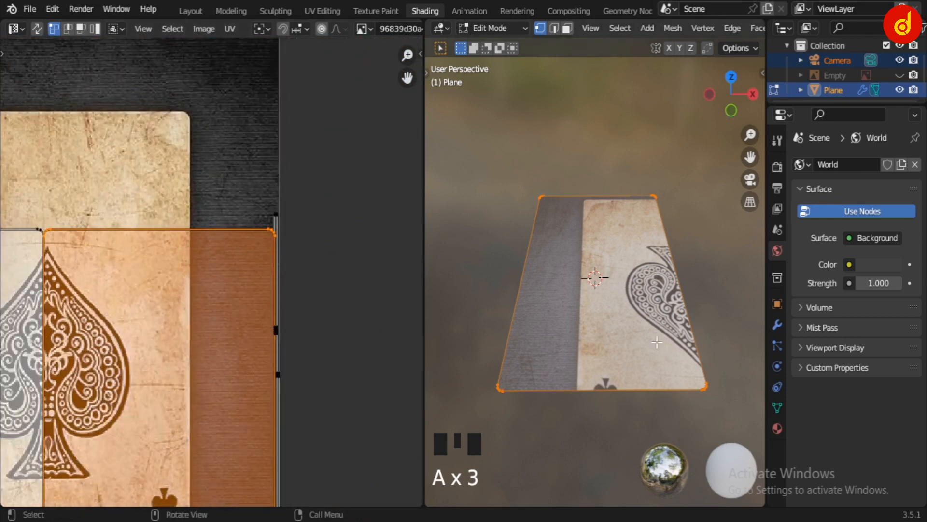
Step: Unwrap the whole card with Smart UV Project, using a 66° angle limit, Scaled margin method and zero island margin
scroll(658, 343, down, 6)
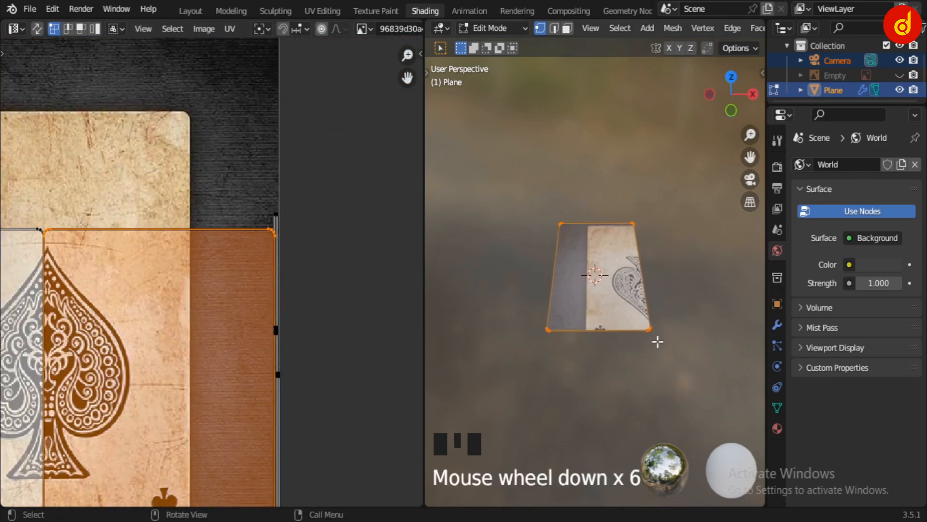
key(u)
click(630, 327)
click(635, 463)
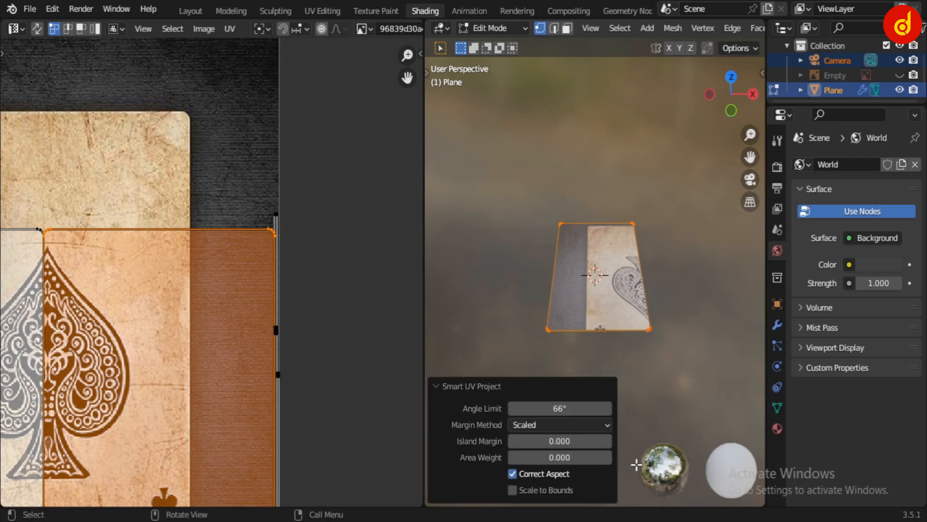
scroll(202, 360, down, 6)
middle_drag(202, 361, 232, 343)
scroll(270, 342, up, 5)
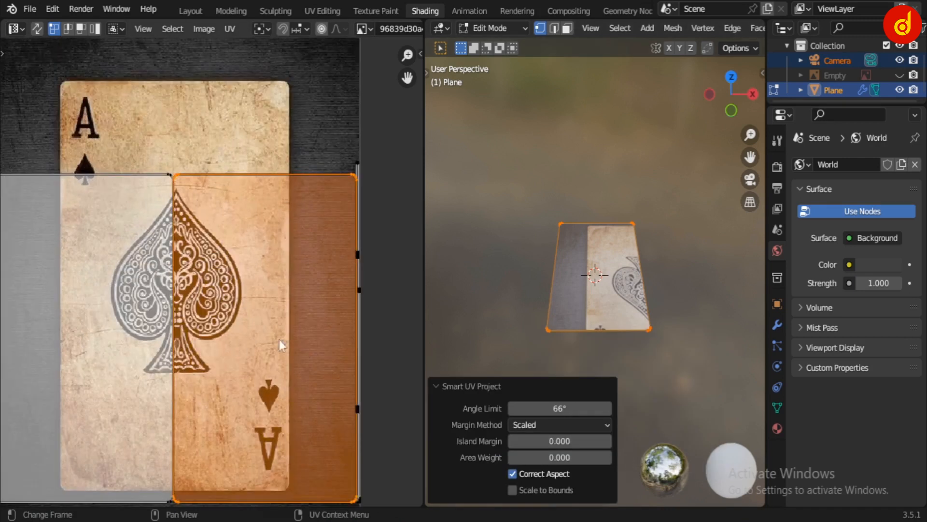
scroll(280, 341, down, 2)
scroll(688, 298, up, 2)
Step: Switch to face selection, select the card's large upper face and view it in top orthographic view
middle_drag(688, 298, 665, 368)
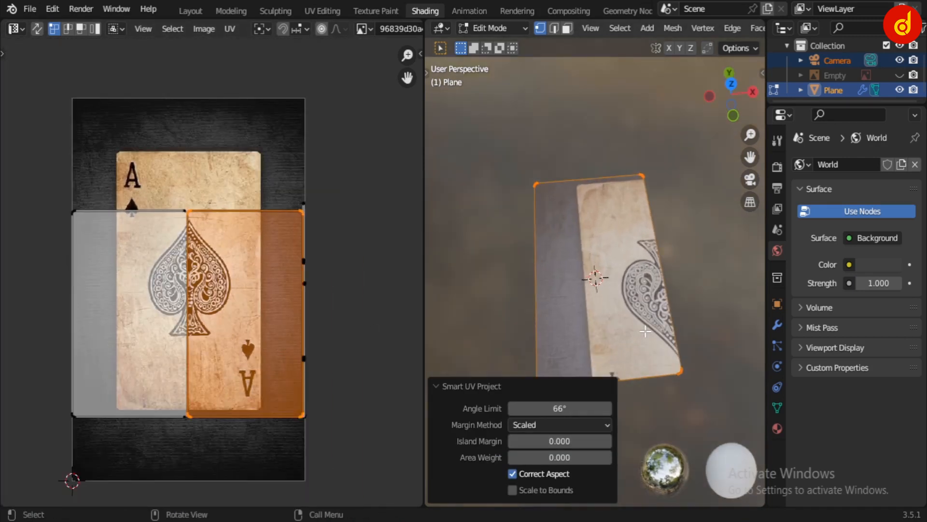
key(3)
click(620, 443)
click(602, 307)
middle_drag(602, 302, 590, 379)
key(KP_7)
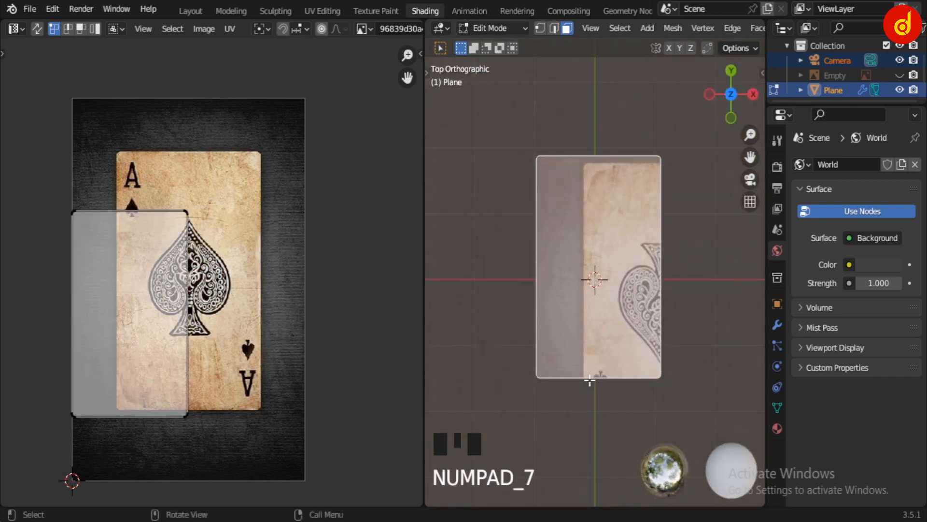
click(596, 420)
click(599, 290)
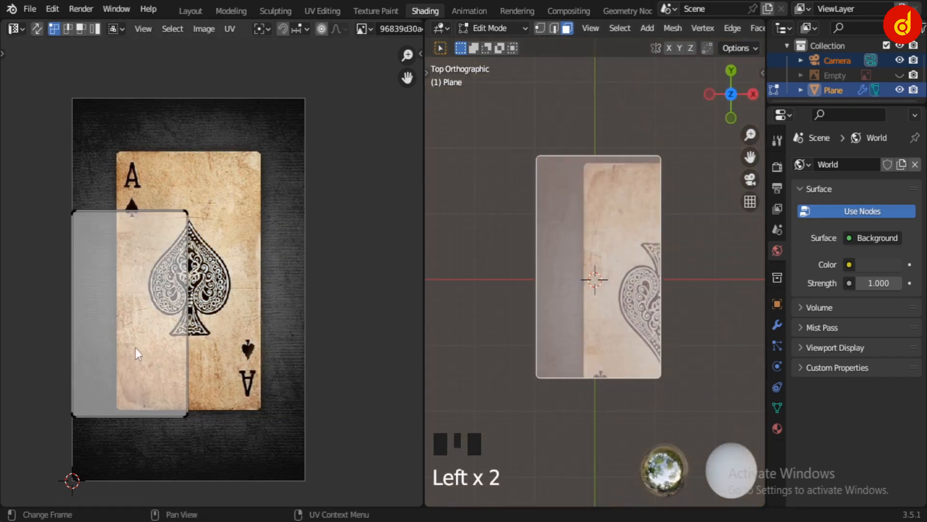
Step: Move the selected face's UVs onto the pictured card by about 0.250 in X and 0.125 in Y, and scale them by about 1.193
key(a)
key(g)
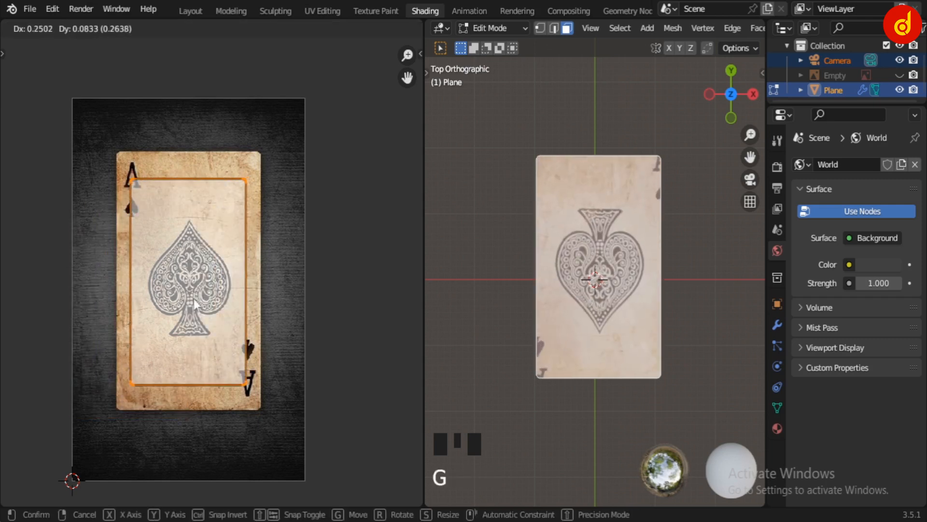
click(215, 328)
key(s)
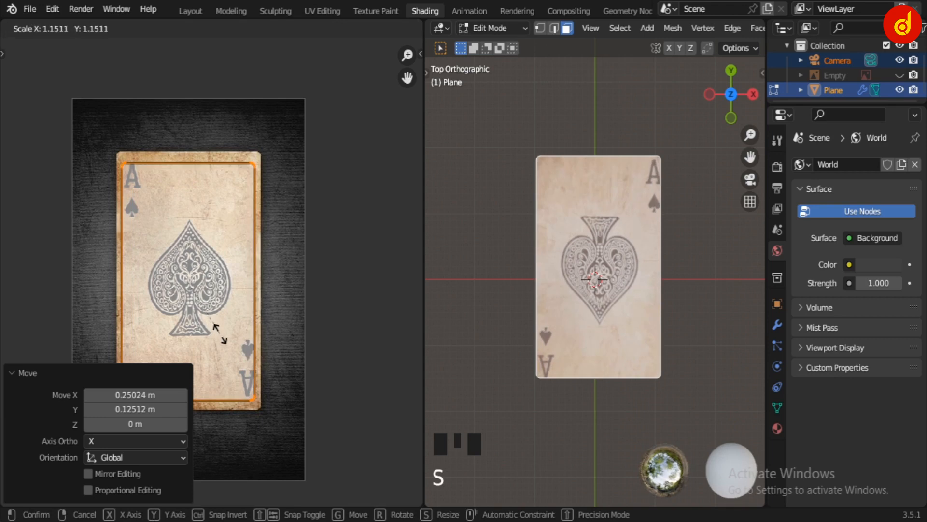
click(223, 334)
Step: Nudge the face's UVs by about 0.0046 along Y to centre them on the pictured card
scroll(226, 333, up, 1)
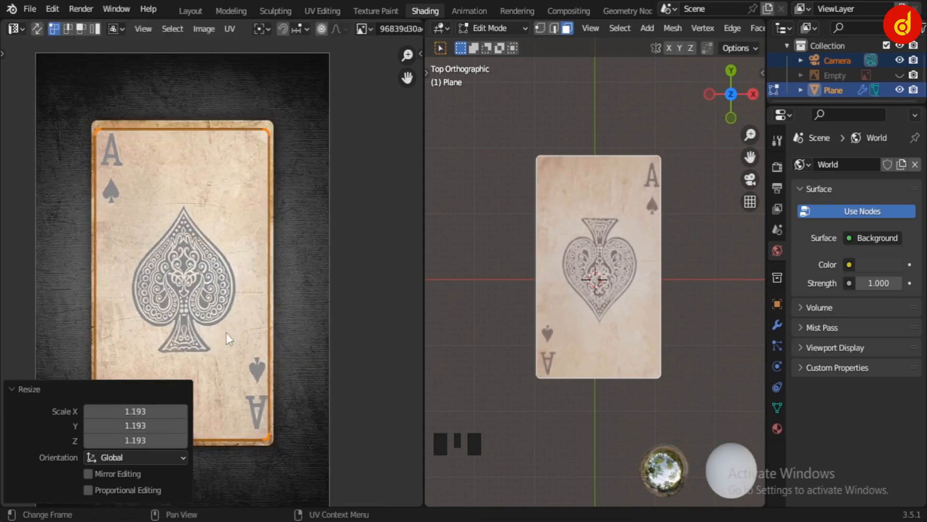
key(g)
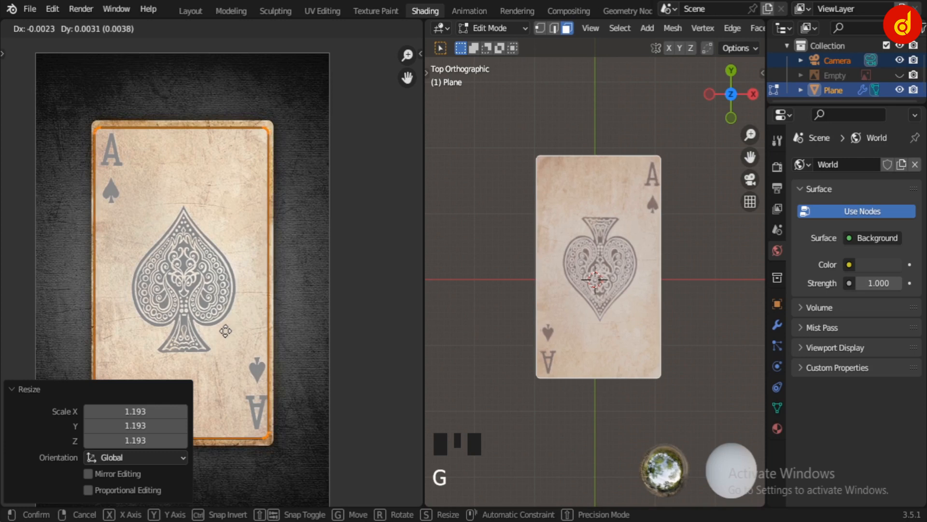
key(y)
click(227, 332)
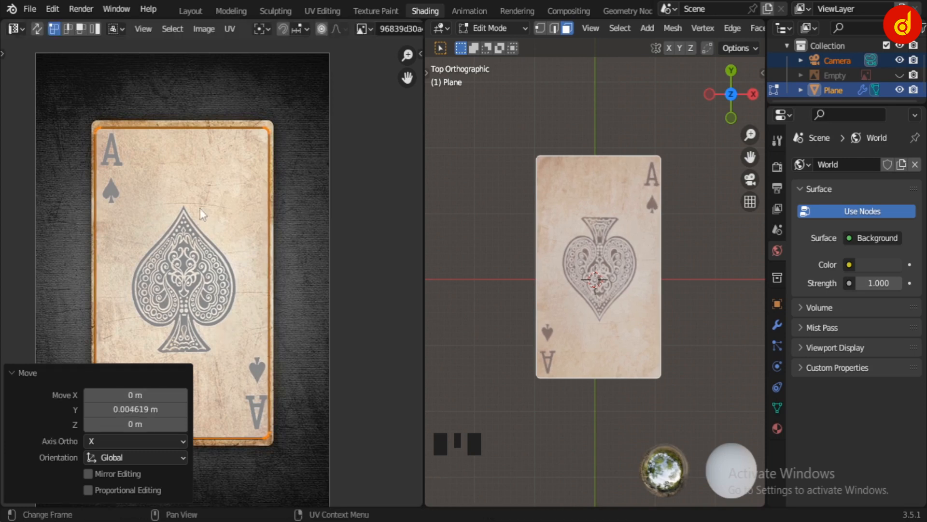
Step: Scale the face's UVs by about 1.046 to fit the outline of the pictured card
scroll(188, 198, up, 2)
scroll(183, 194, down, 1)
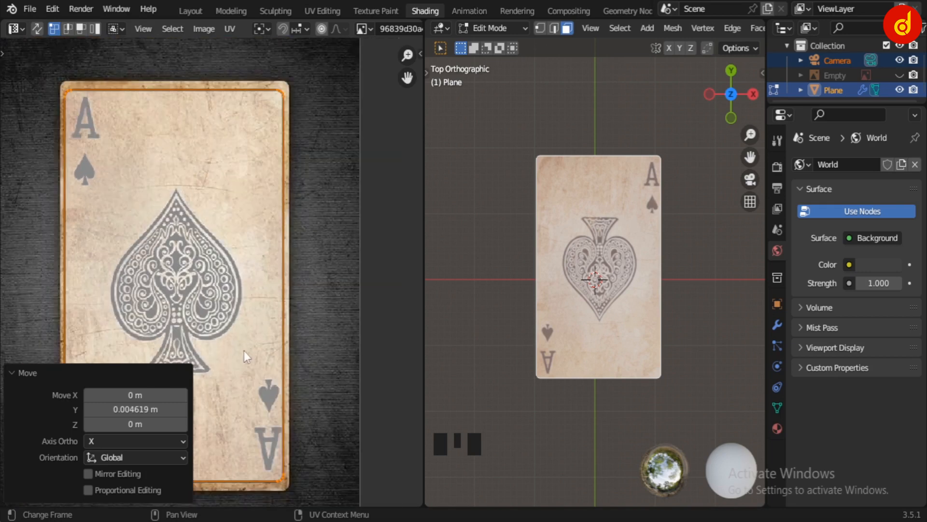
key(s)
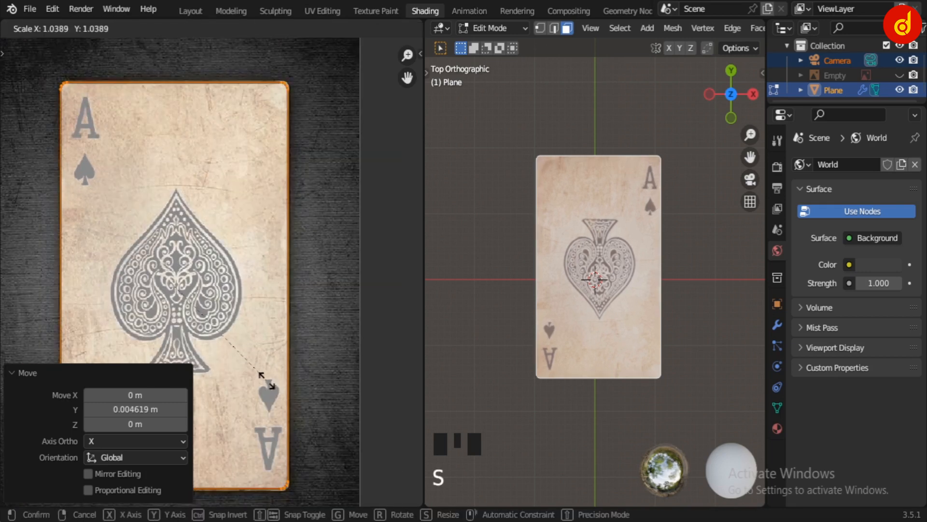
click(265, 394)
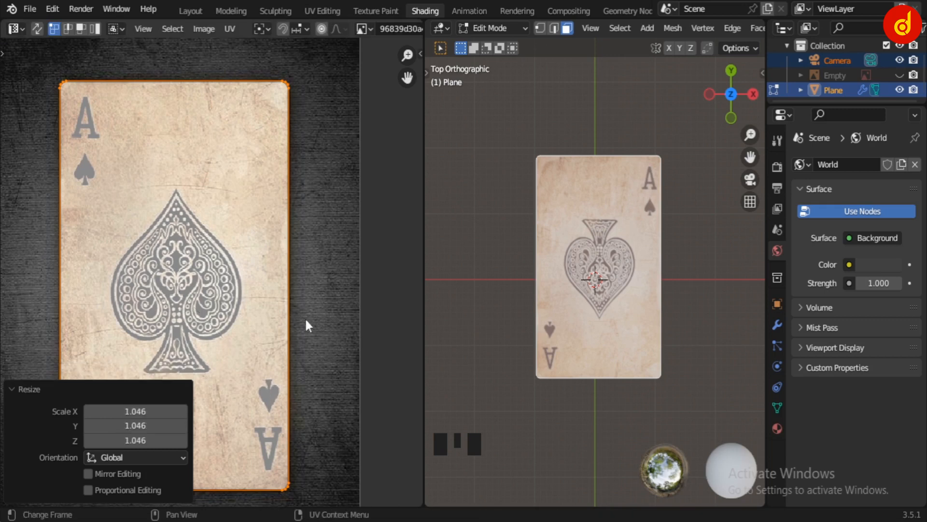
scroll(306, 323, down, 2)
middle_drag(296, 335, 322, 260)
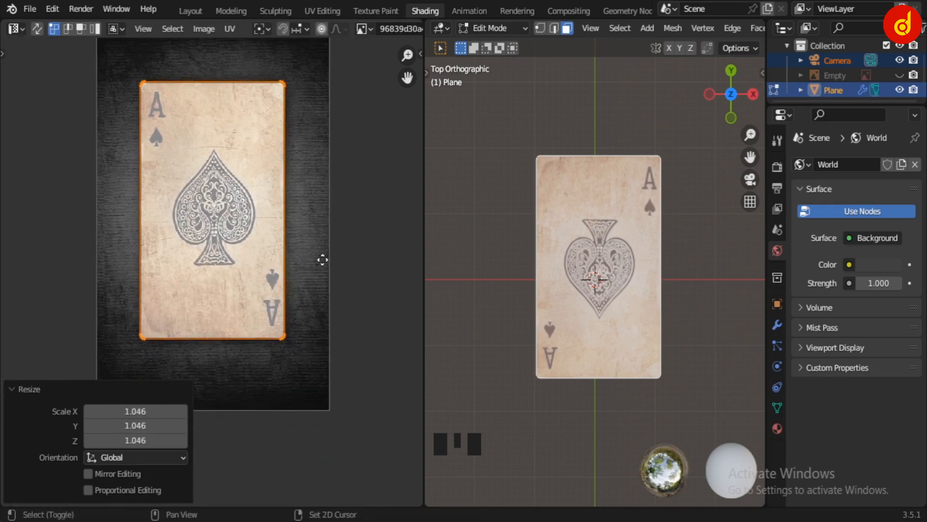
Step: Rotate all of the upper face's UVs by 180° with the axis set to X, and clear the face selection
click(128, 456)
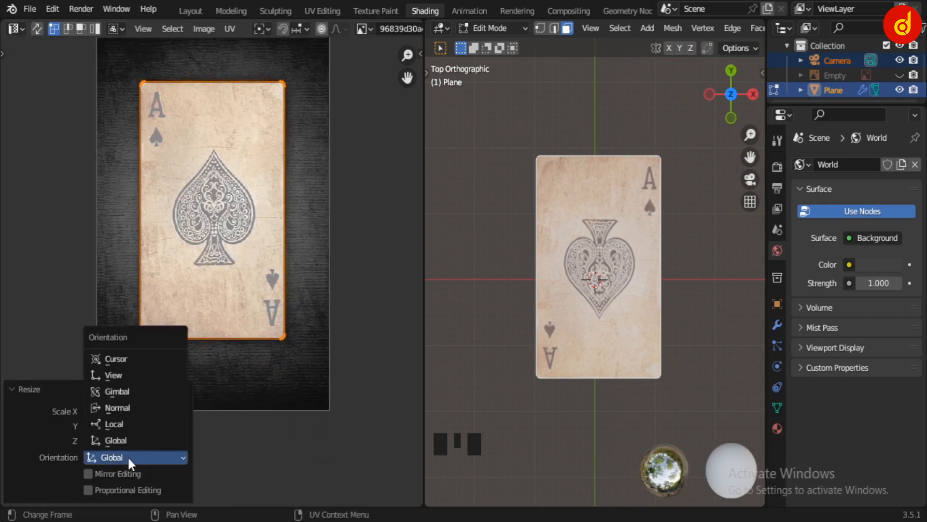
click(292, 452)
key(a)
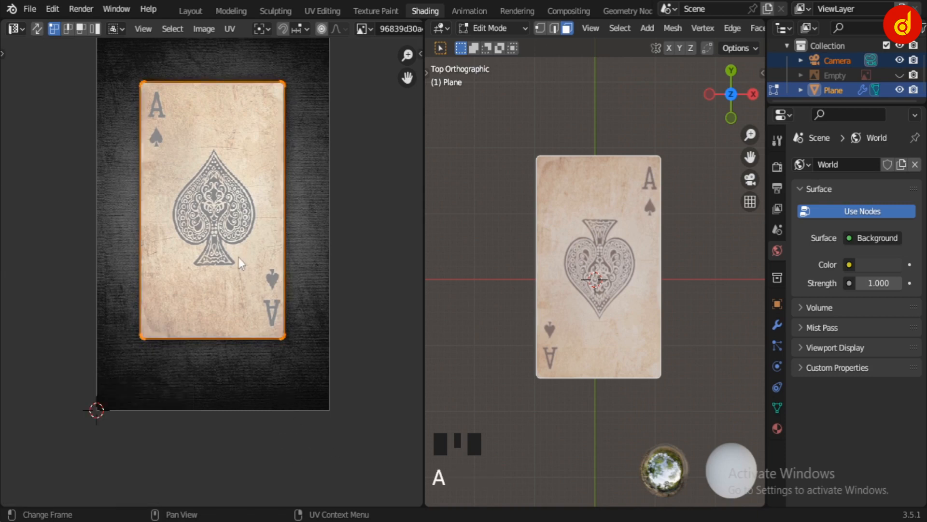
key(r)
click(240, 257)
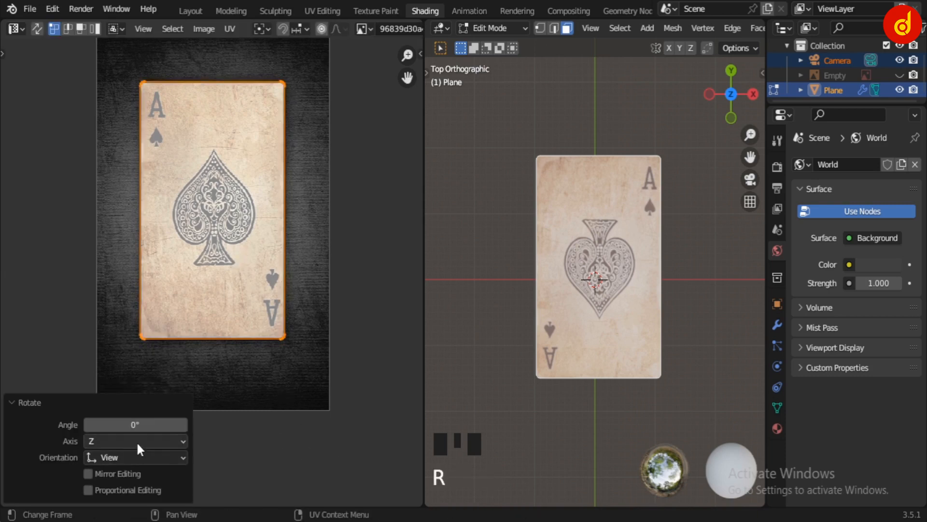
click(140, 449)
click(137, 424)
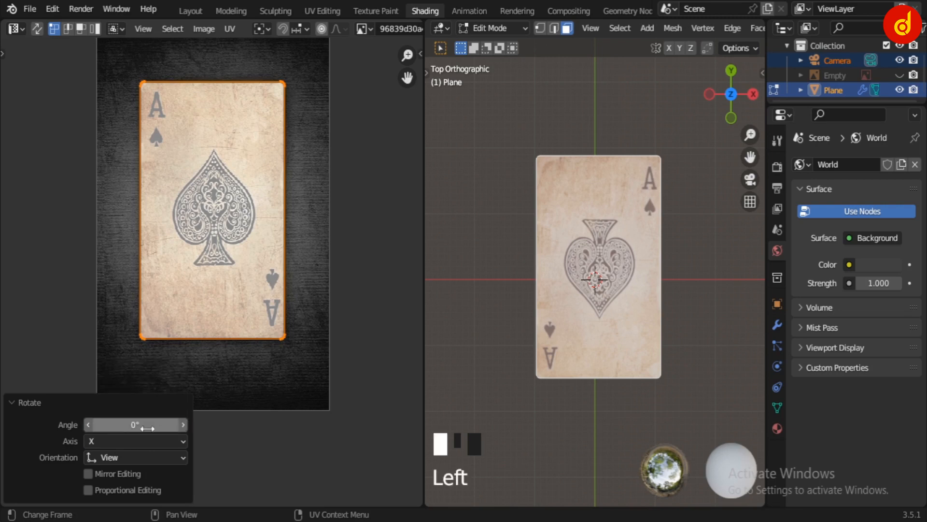
click(146, 428)
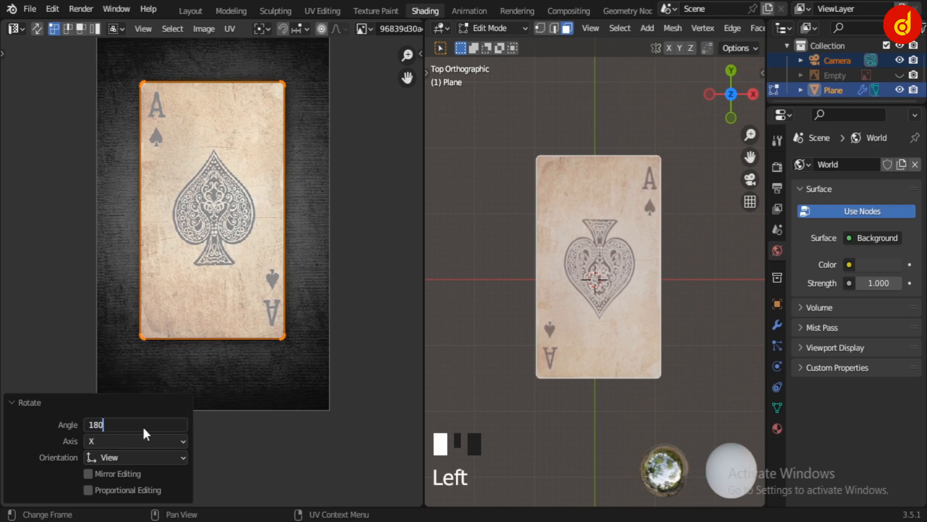
click(144, 434)
click(636, 420)
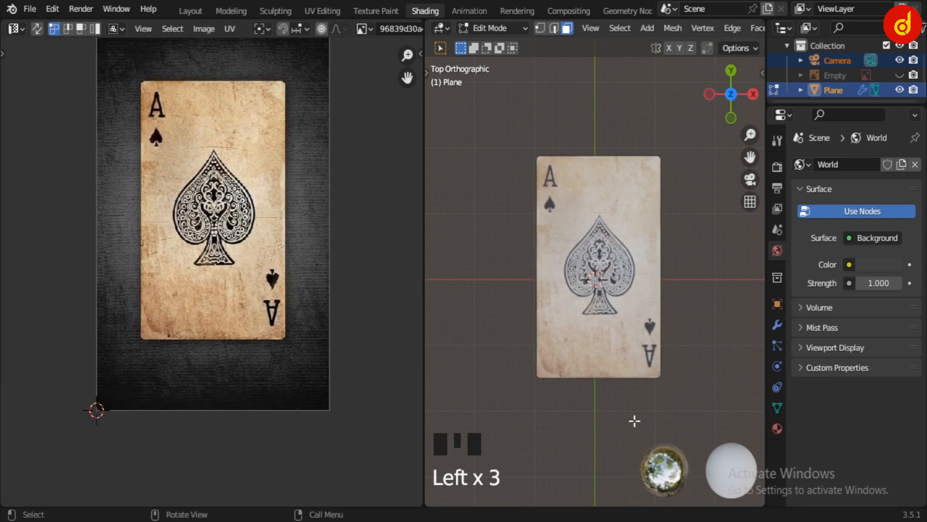
Step: Examine the artwork's fit at the card's corners up close, and leave edit mode with the card deselected
scroll(513, 195, up, 6)
shift+middle_drag(513, 195, 624, 421)
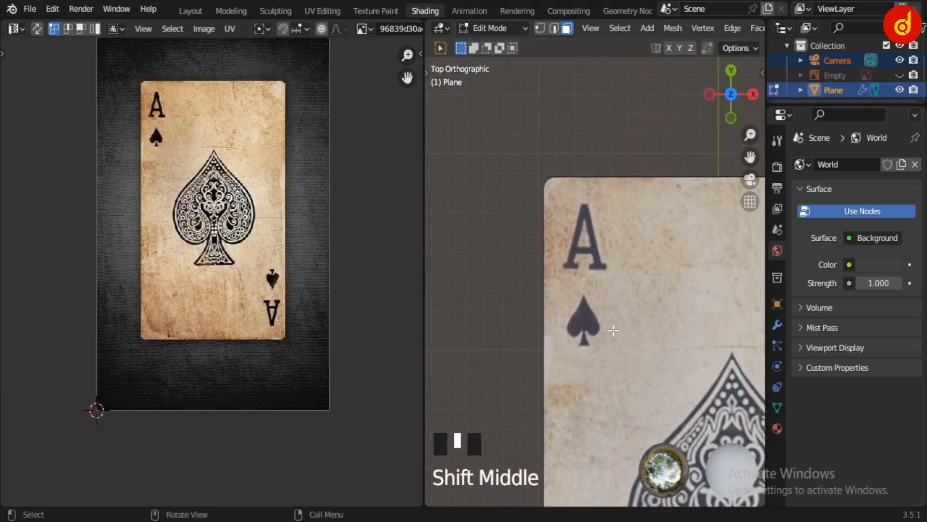
scroll(628, 357, down, 6)
shift+middle_drag(719, 502, 613, 301)
scroll(612, 300, up, 4)
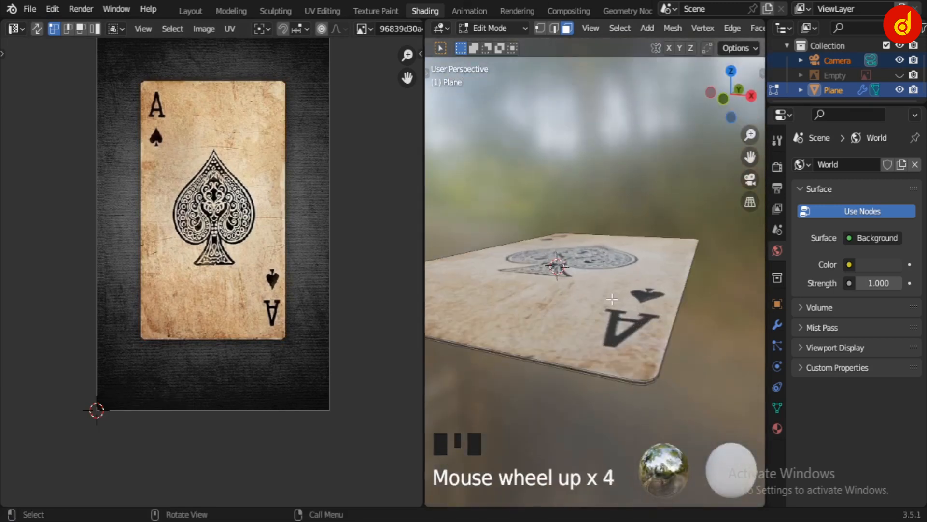
key(Tab)
click(659, 382)
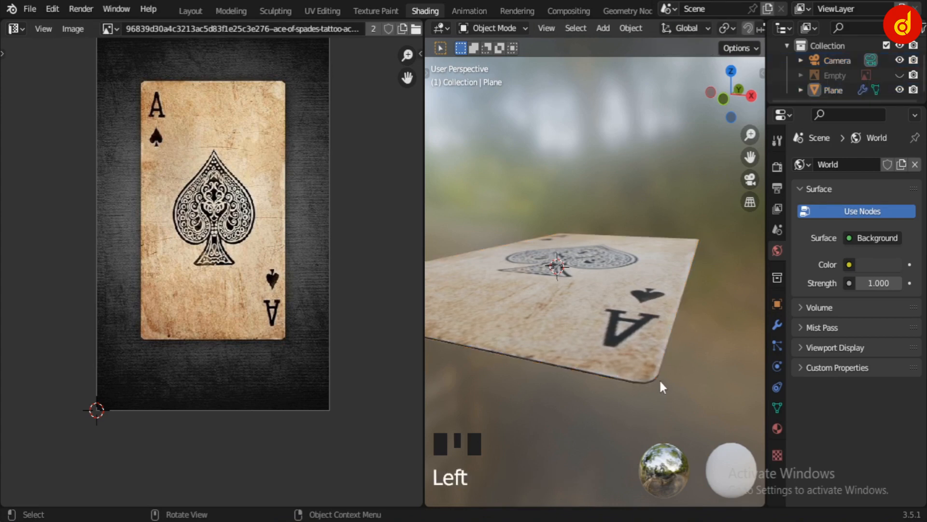
scroll(598, 315, up, 1)
Step: Select the large face on the card's underside in edit mode
middle_drag(631, 349, 601, 225)
scroll(598, 316, down, 2)
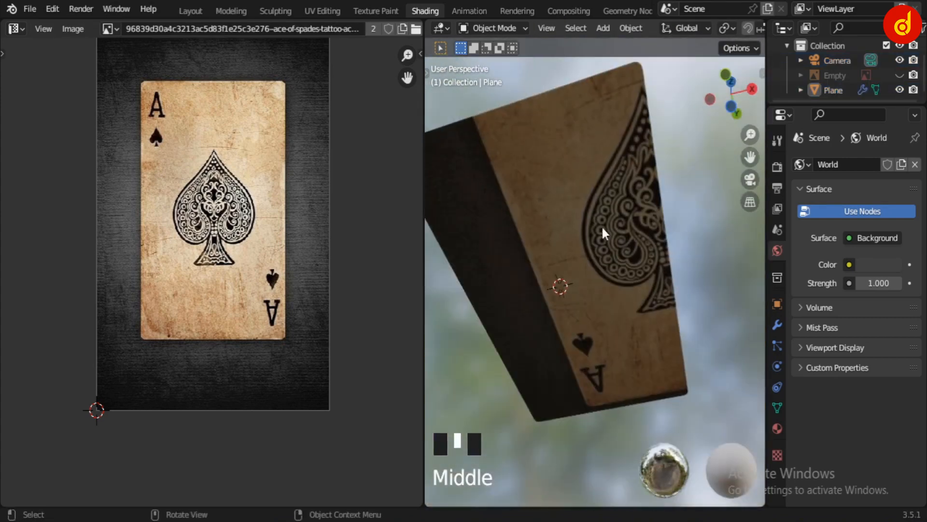
click(595, 232)
scroll(595, 233, down, 1)
key(Tab)
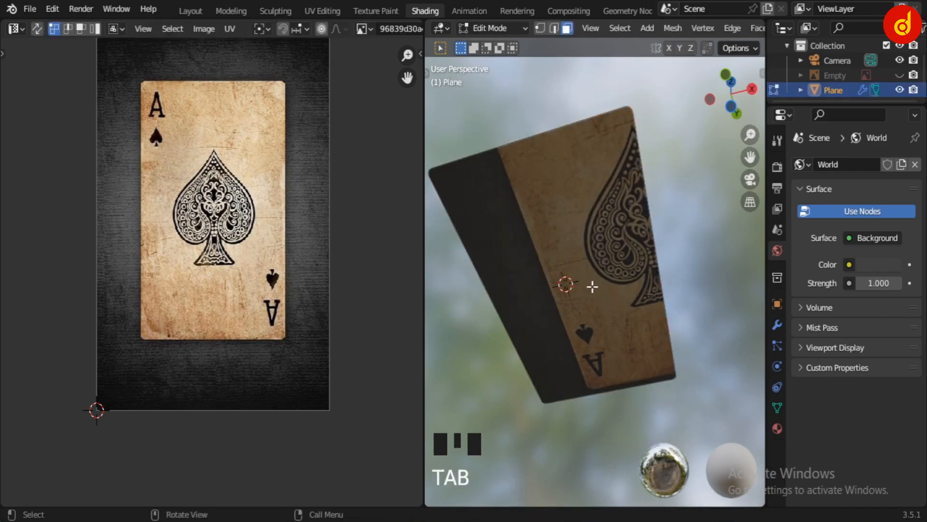
click(528, 314)
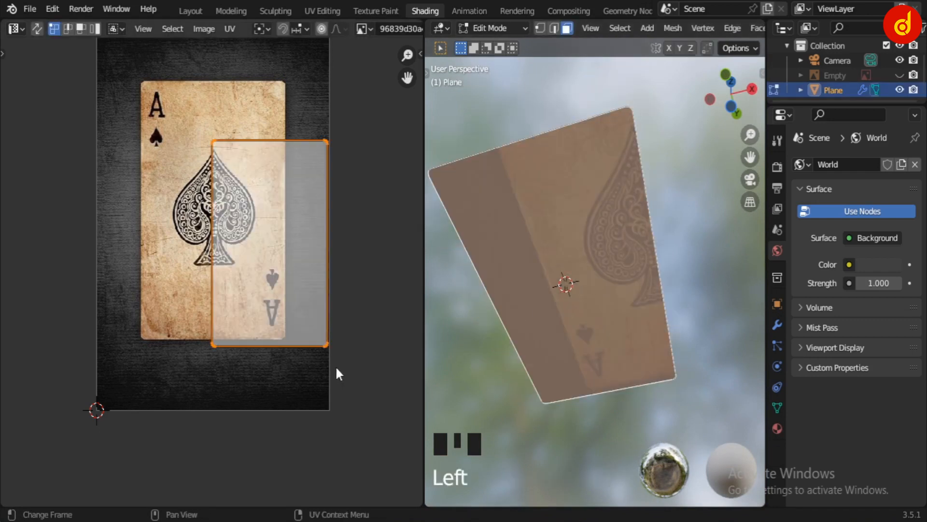
Step: Scale the underside face's UVs by about 0.428 and move them about 0.143 in X and -0.629 in Y onto the dark background
key(s)
click(308, 266)
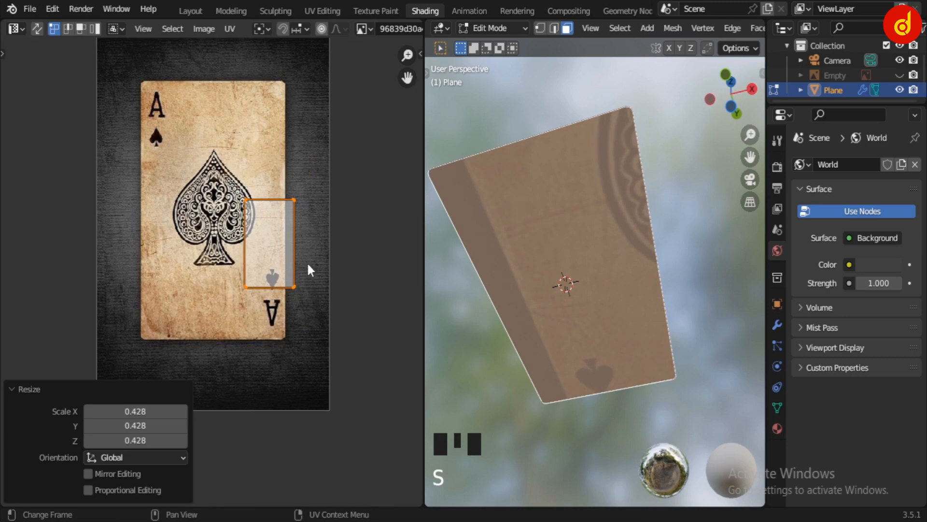
key(g)
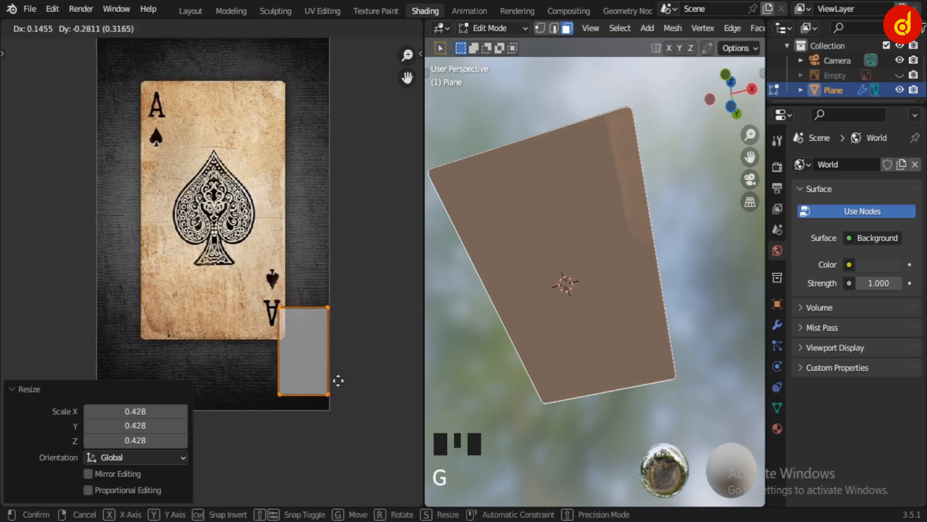
click(338, 430)
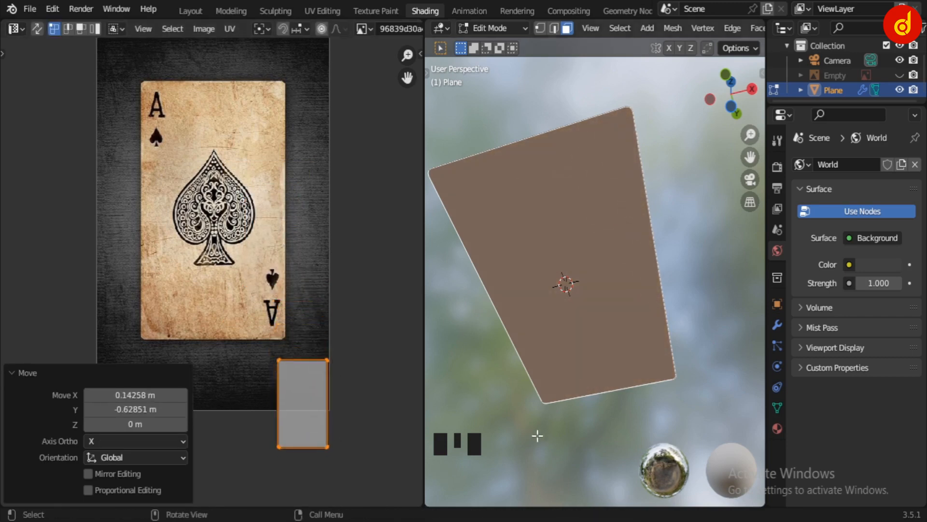
Step: Loop-select the narrow side faces running around the card's rim in edit mode
key(Tab)
click(639, 332)
middle_drag(640, 332, 573, 258)
scroll(622, 337, up, 2)
key(Tab)
scroll(621, 335, up, 2)
scroll(675, 245, up, 1)
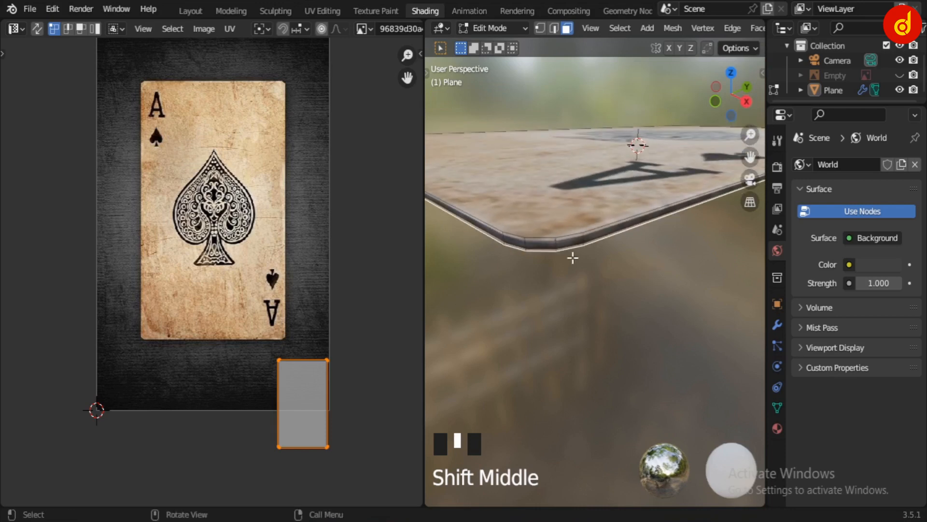
alt+click(544, 245)
alt+click(544, 244)
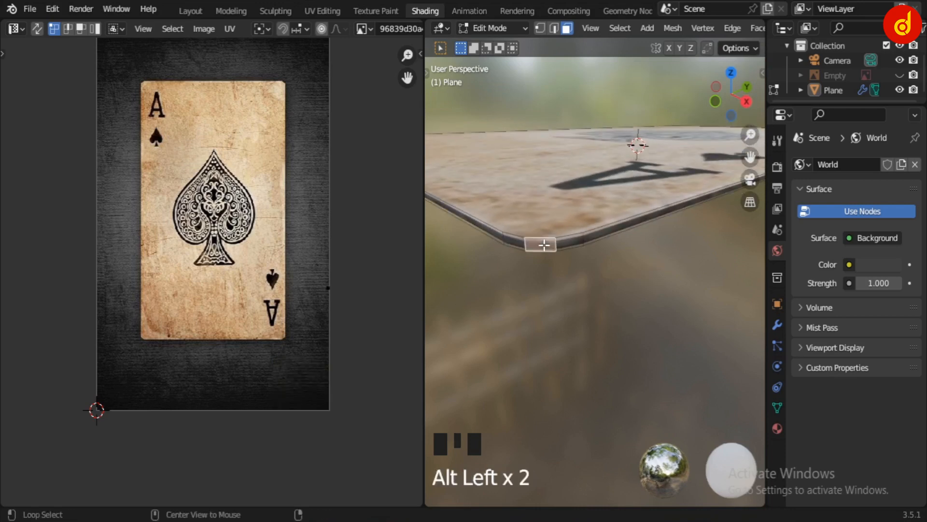
alt+click(559, 245)
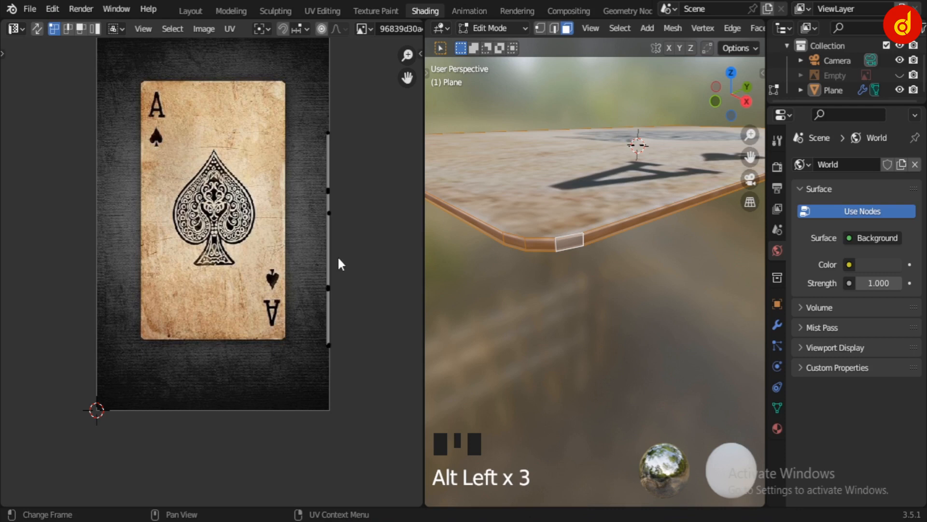
Step: Move all of the rim faces' UVs onto the pictured card by about -0.291 in X and 0.141 in Y
scroll(360, 246, up, 1)
key(a)
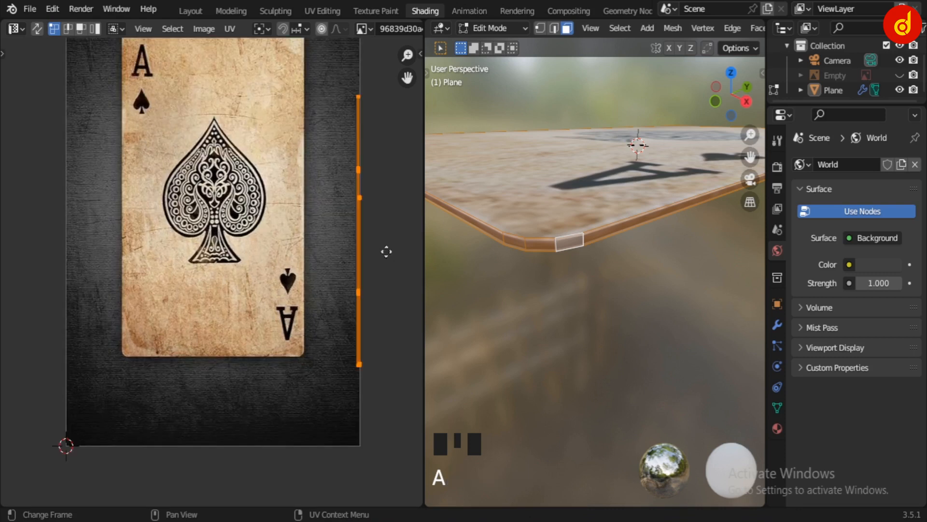
key(g)
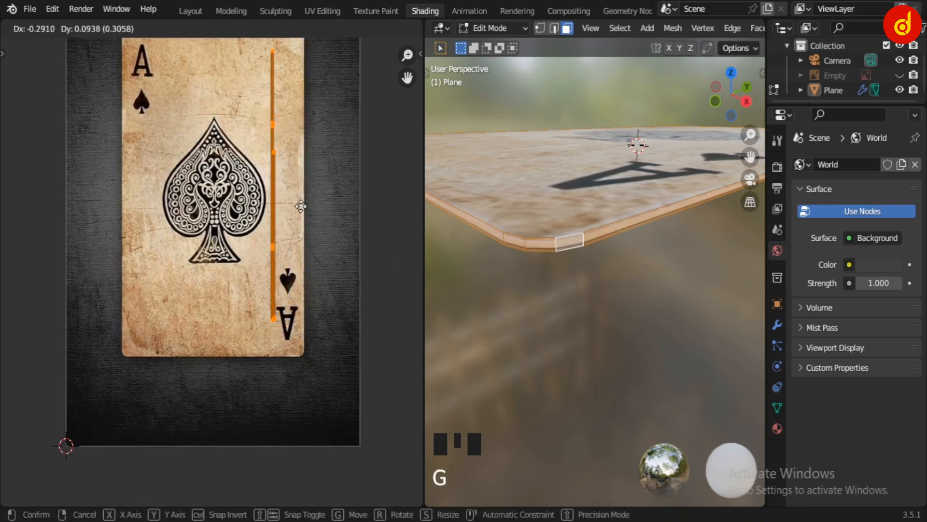
click(301, 207)
Step: Rotate the rim faces' UVs slightly clockwise on the pictured card and check the rim in object mode
key(t)
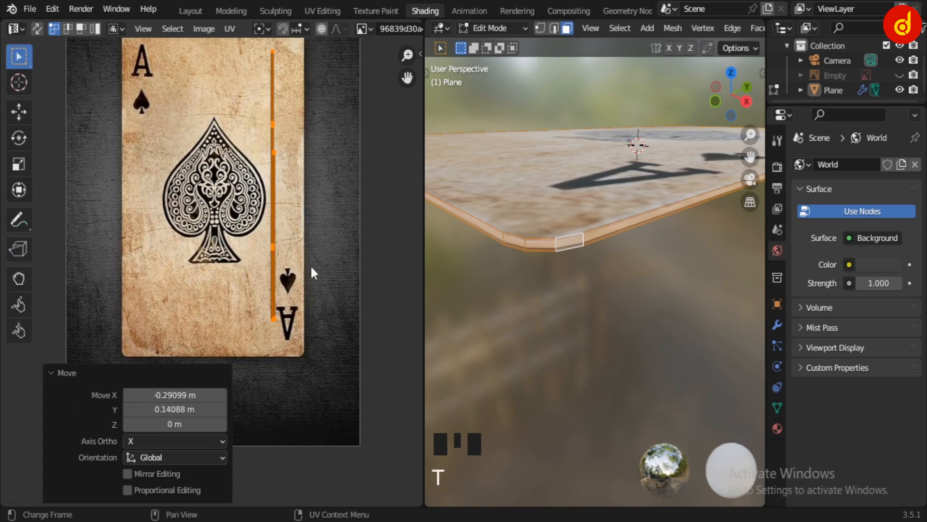
key(r)
click(322, 293)
key(Tab)
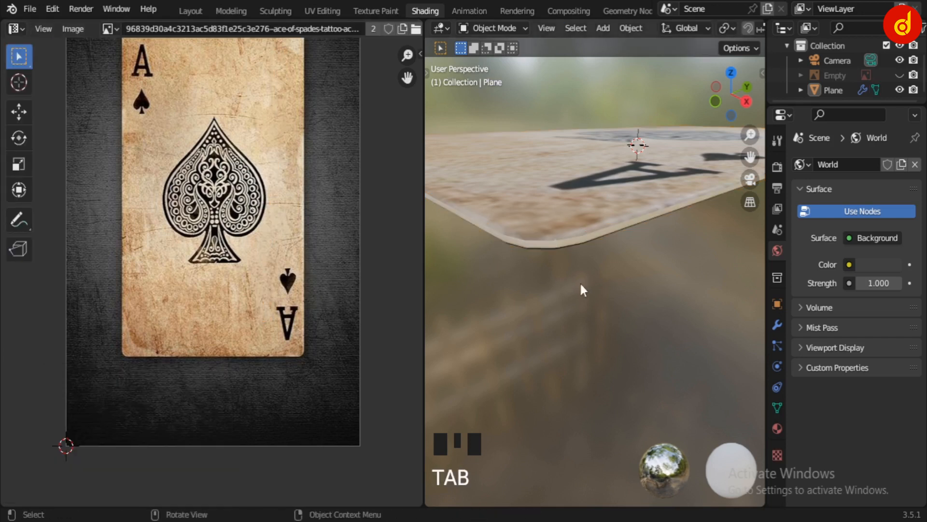
middle_drag(581, 291, 461, 269)
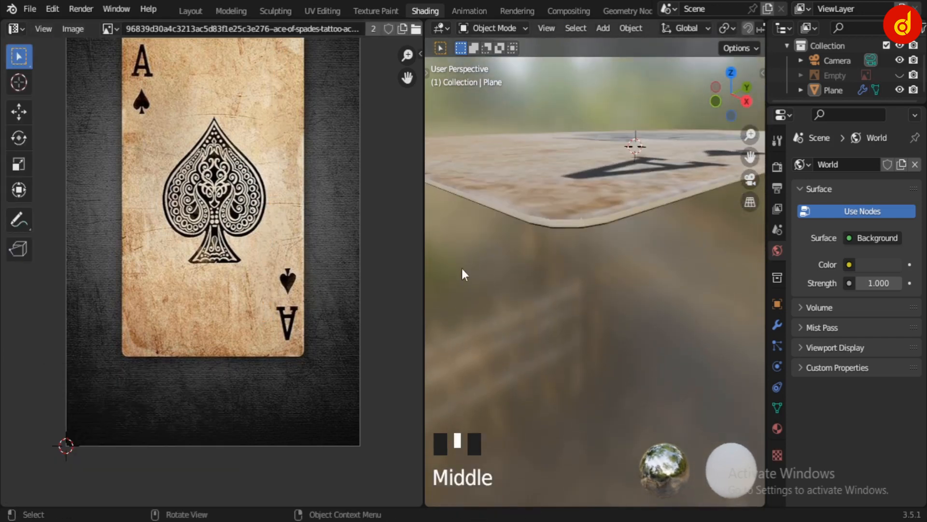
Step: Move the tilted rim UVs slightly down and to the right on the pictured card, and check the rim in object mode
key(Tab)
key(g)
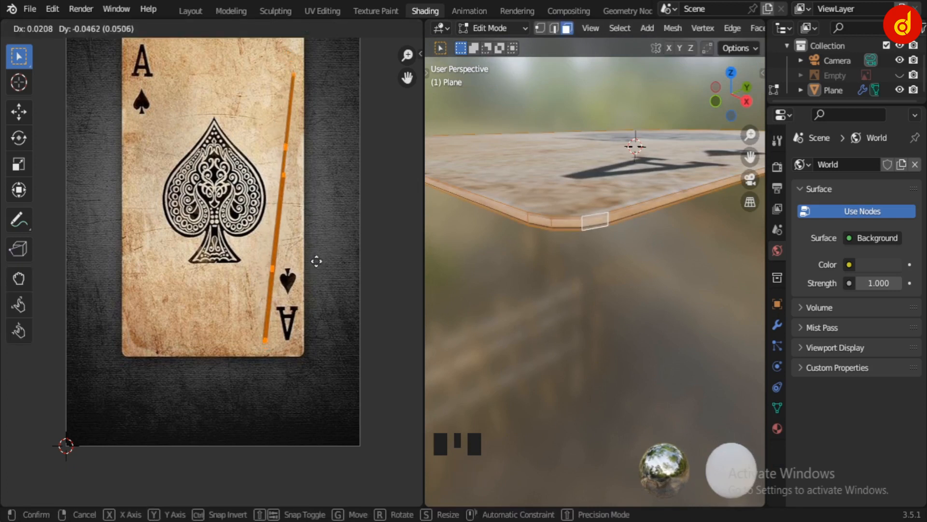
click(315, 269)
key(Tab)
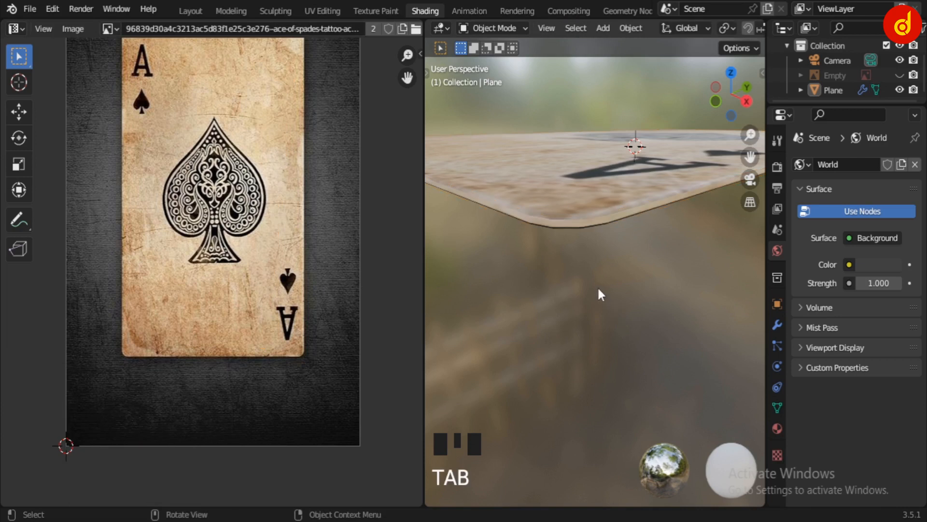
middle_drag(601, 294, 429, 287)
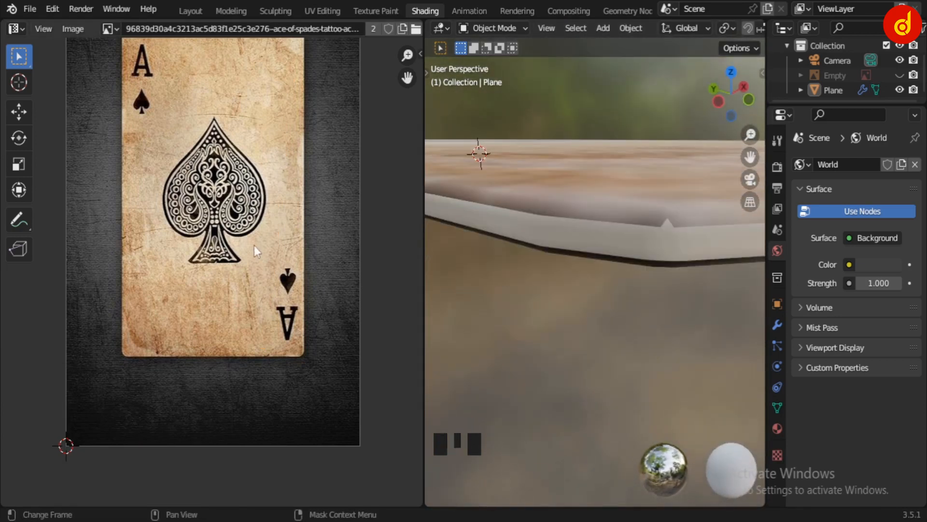
Step: Examine the rim texture at a rounded corner of the card in both edit and object mode
click(616, 258)
key(Tab)
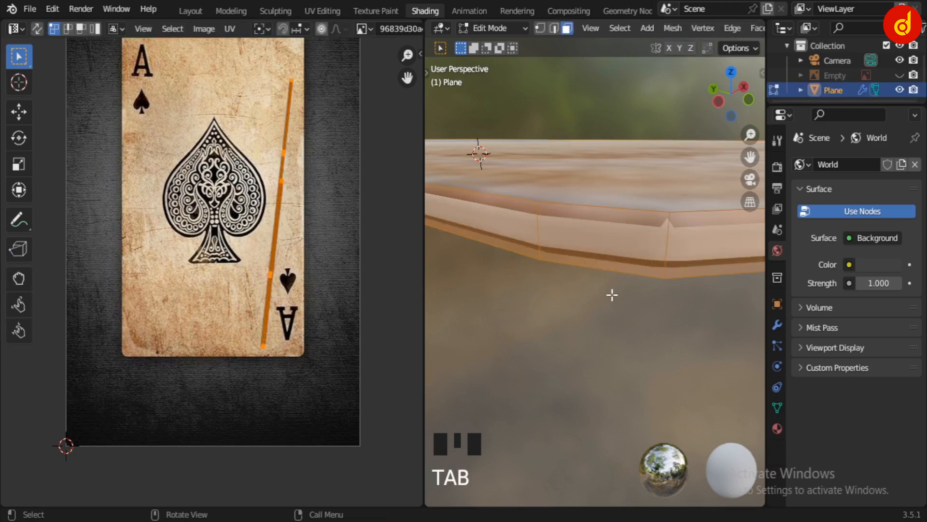
scroll(612, 295, down, 2)
middle_drag(611, 294, 633, 199)
scroll(639, 244, up, 2)
key(Tab)
scroll(637, 192, up, 1)
scroll(632, 199, up, 2)
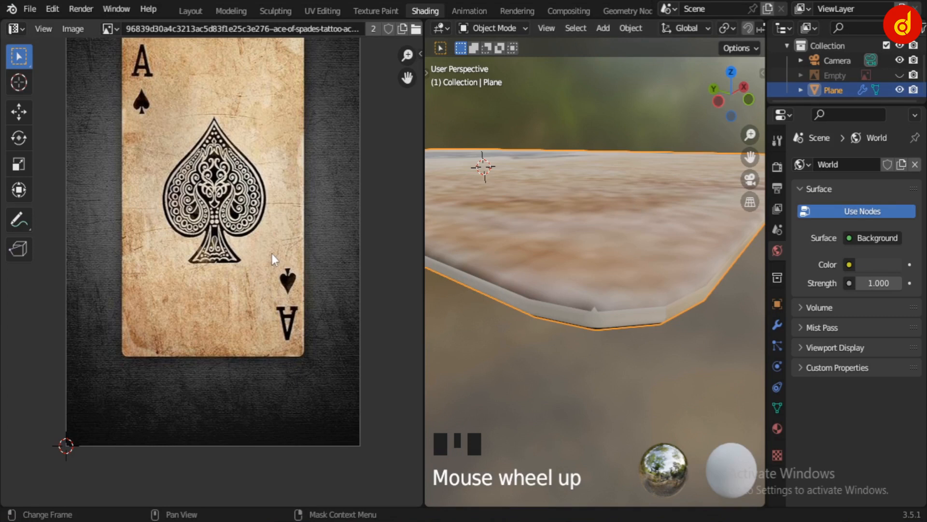
key(Tab)
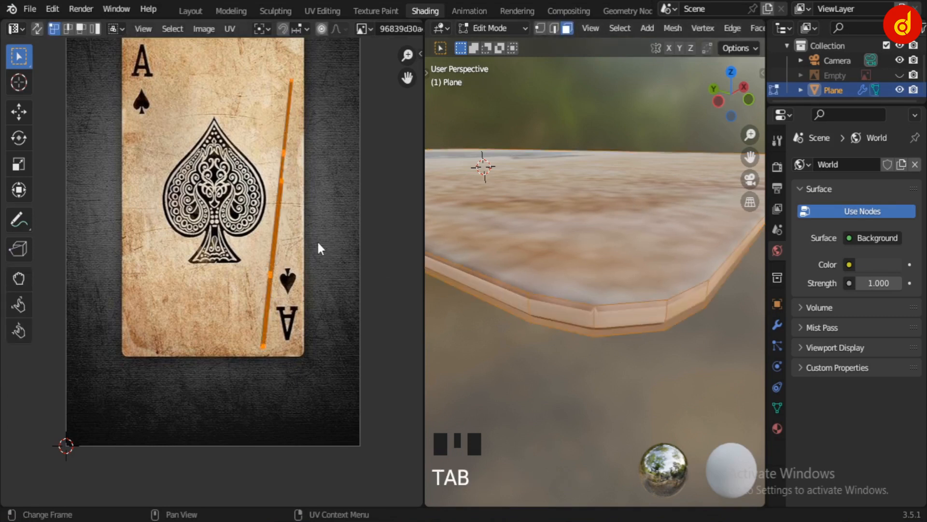
key(s)
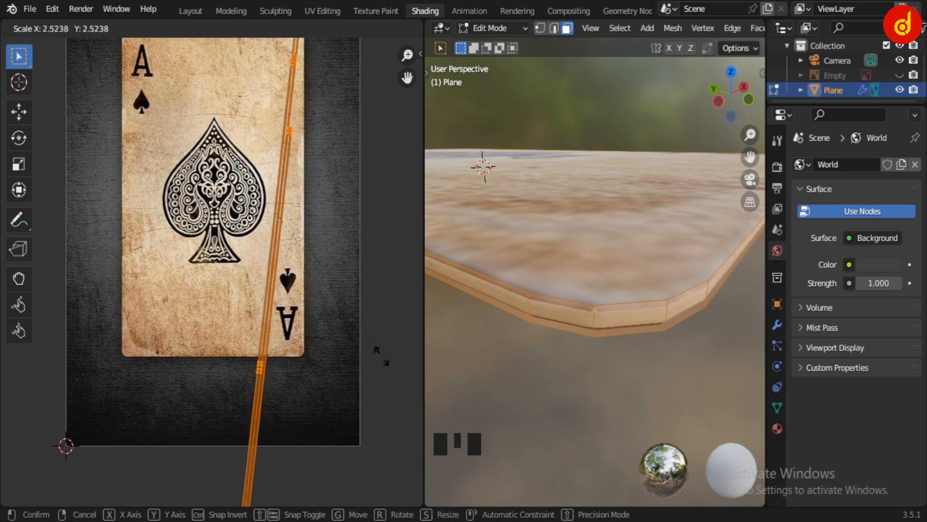
right_click(381, 373)
key(Tab)
Step: Deselect the card, change the UV editor area to the Shader Editor and view the card in top orthographic view
click(402, 358)
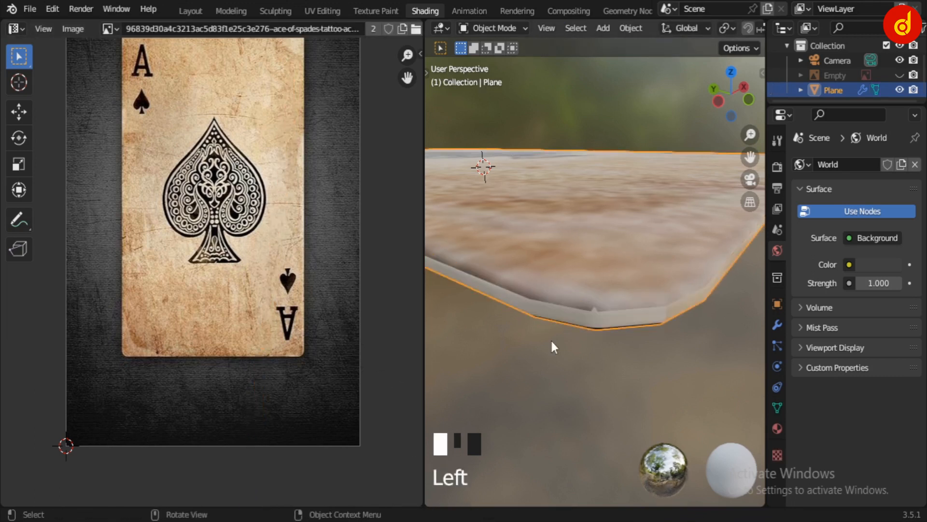
scroll(627, 285, down, 3)
middle_drag(627, 290, 538, 337)
scroll(584, 319, down, 4)
middle_drag(584, 318, 548, 327)
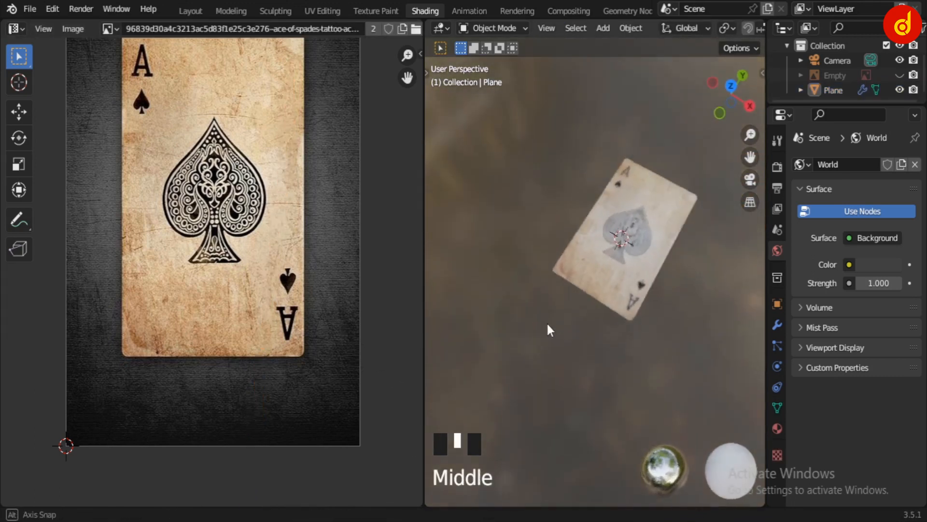
shift+middle_drag(607, 245, 508, 259)
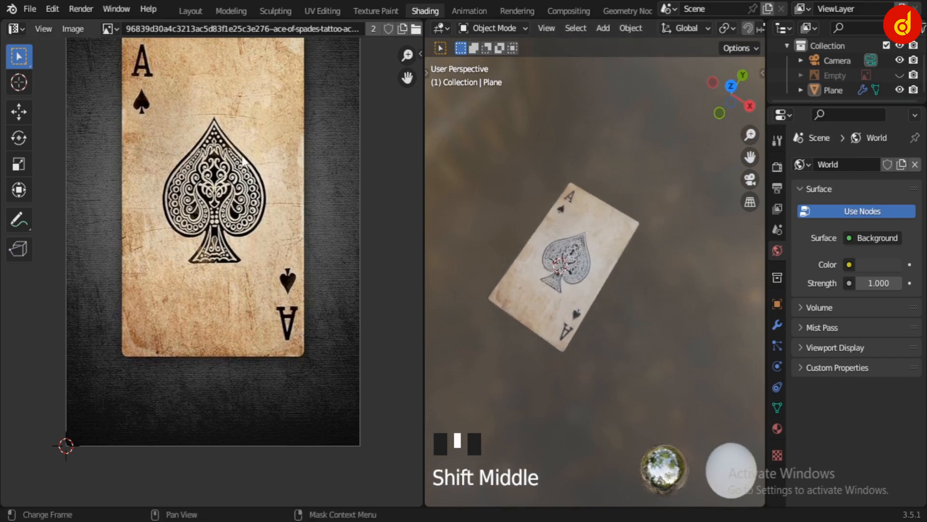
click(17, 28)
click(64, 169)
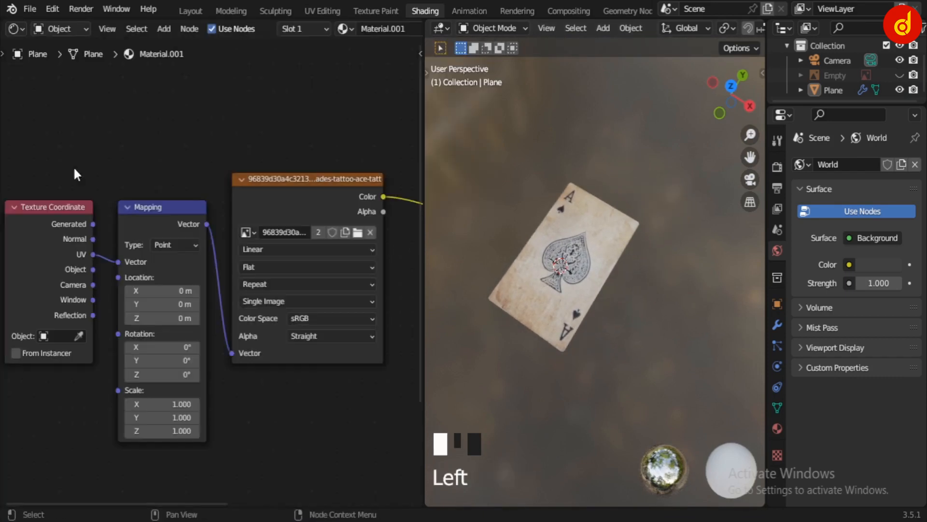
scroll(520, 307, up, 4)
key(KP_7)
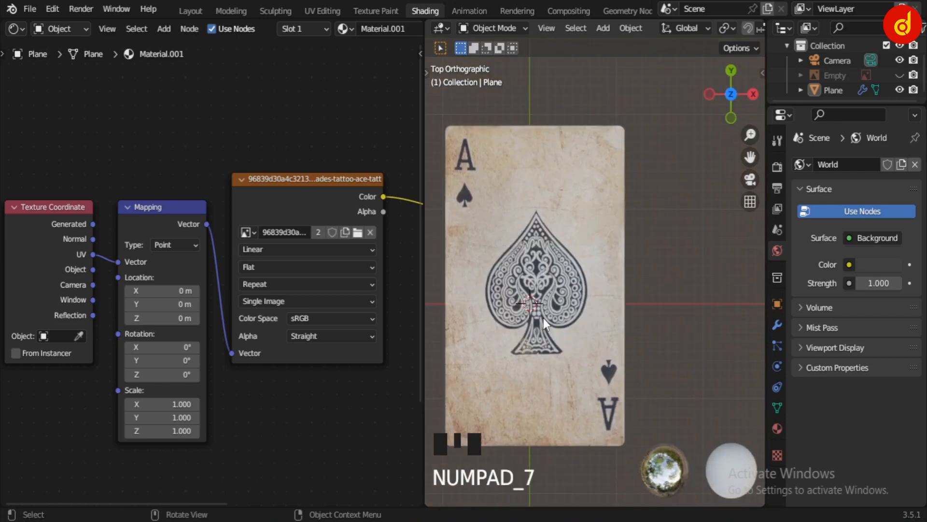
Step: Select the card and examine its material nodes and the printed surface around the upper A
shift+middle_drag(543, 318, 587, 305)
scroll(735, 30, down, 3)
scroll(735, 30, down, 3)
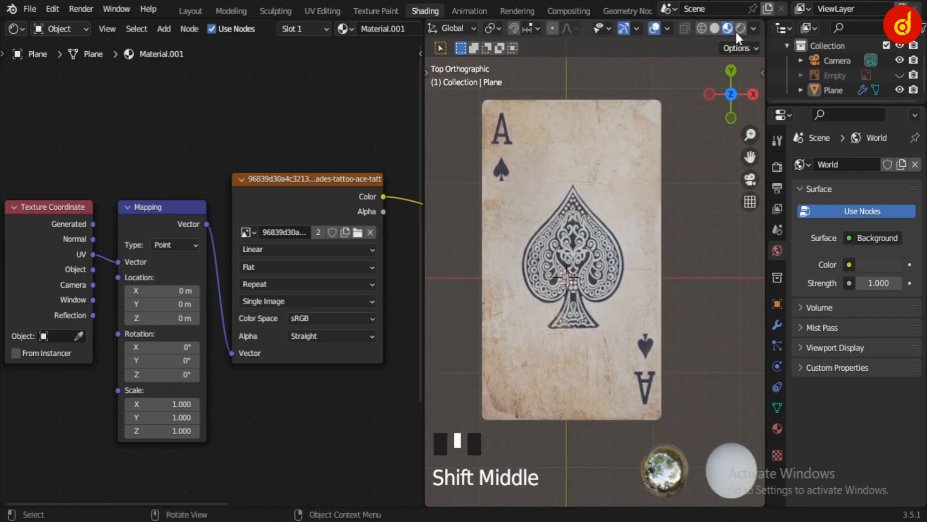
scroll(465, 25, up, 6)
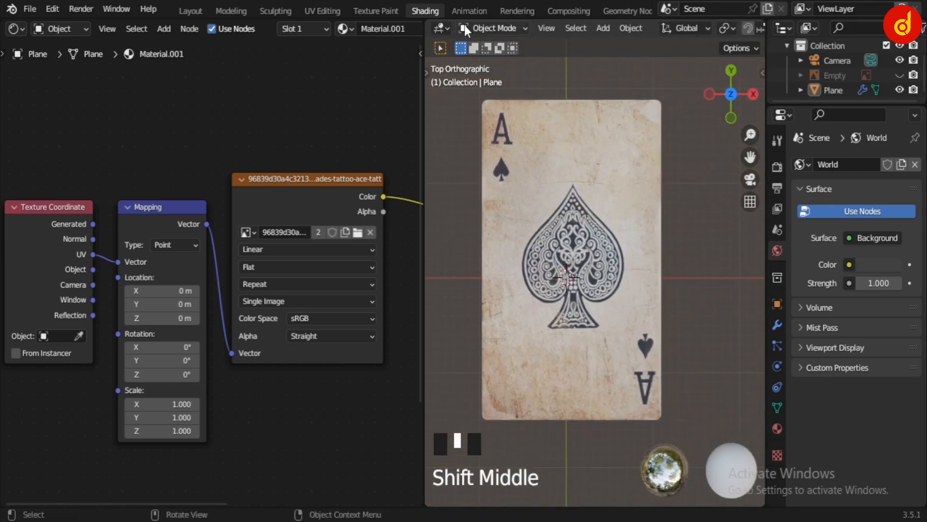
click(631, 326)
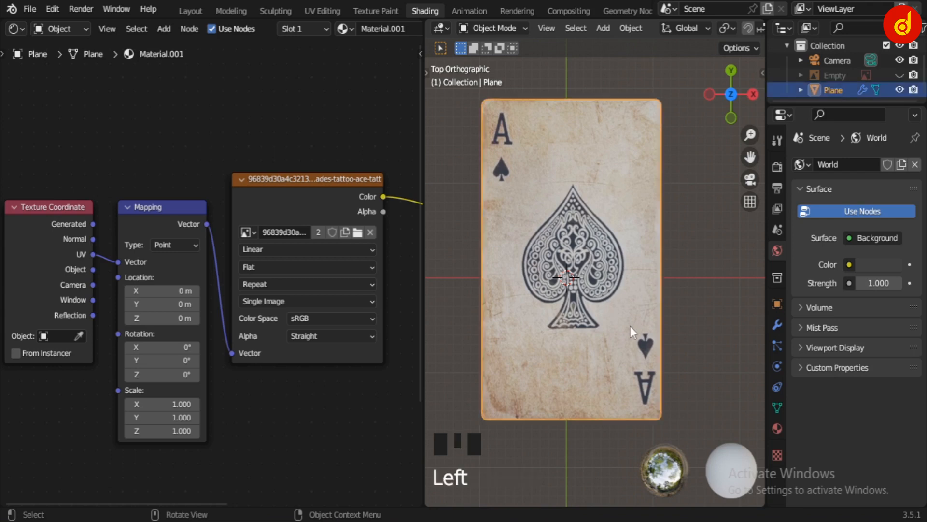
scroll(304, 412, down, 2)
scroll(291, 312, down, 2)
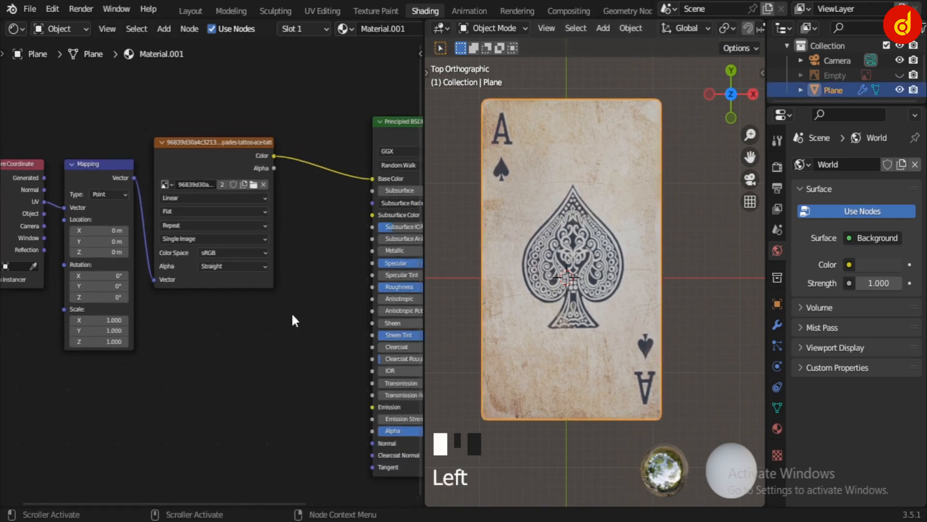
scroll(241, 288, up, 1)
scroll(250, 287, down, 3)
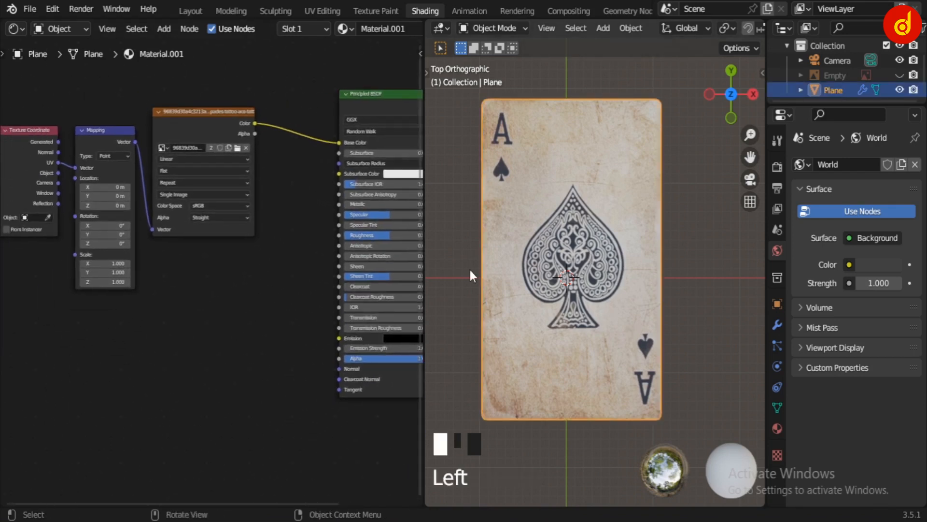
scroll(524, 161, up, 1)
scroll(523, 162, up, 1)
shift+middle_drag(524, 161, 589, 353)
scroll(658, 282, up, 1)
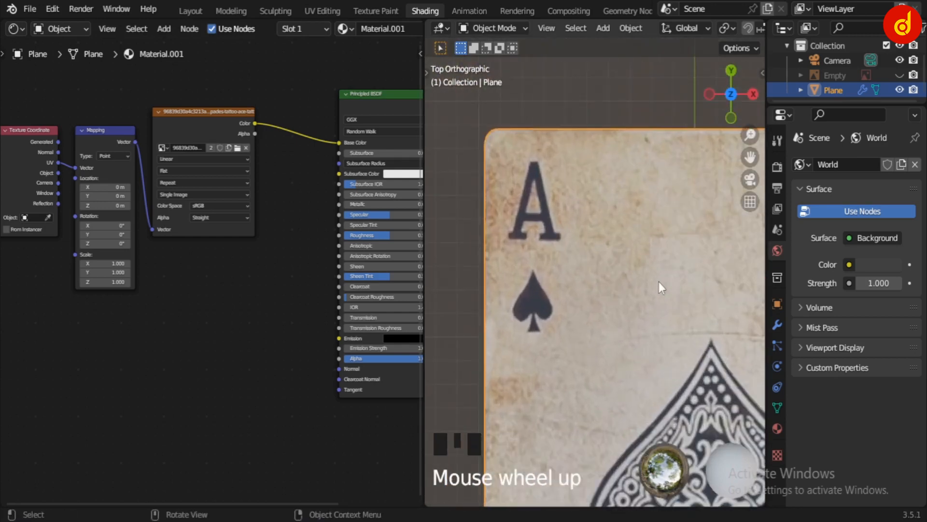
Step: Add a Noise Texture node below the Mapping node in the card's material
click(223, 314)
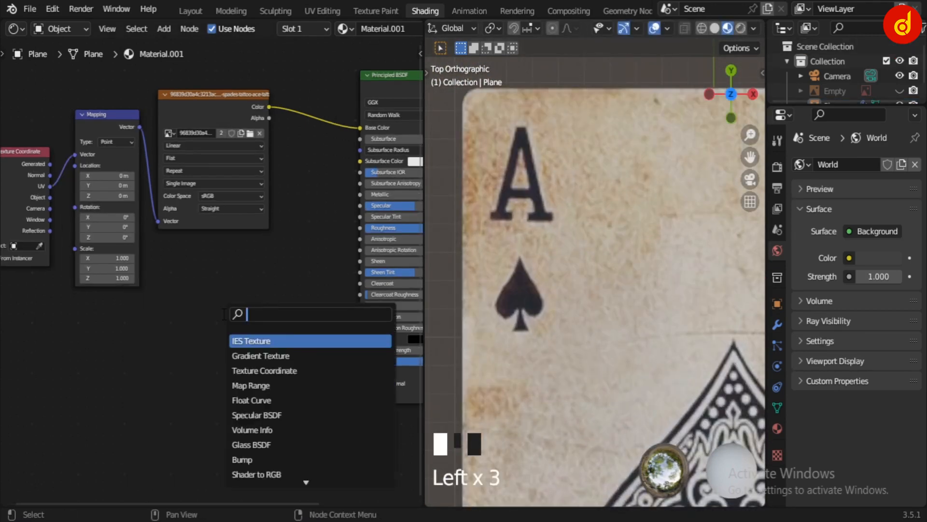
text(n)
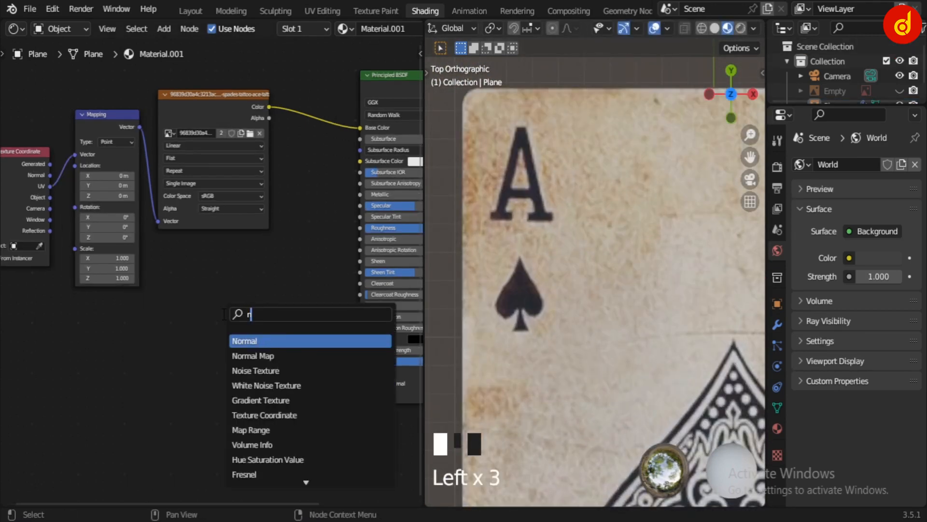
text(oi)
key(Return)
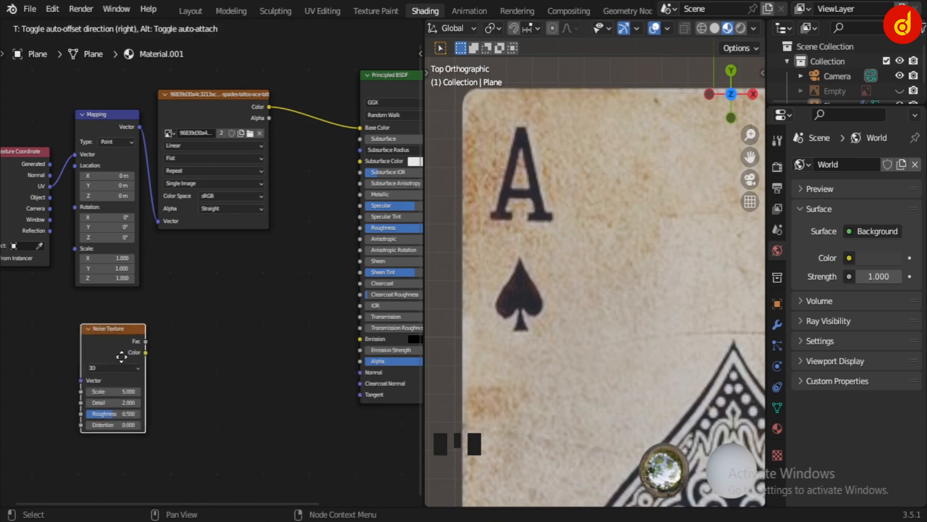
click(145, 348)
click(123, 334)
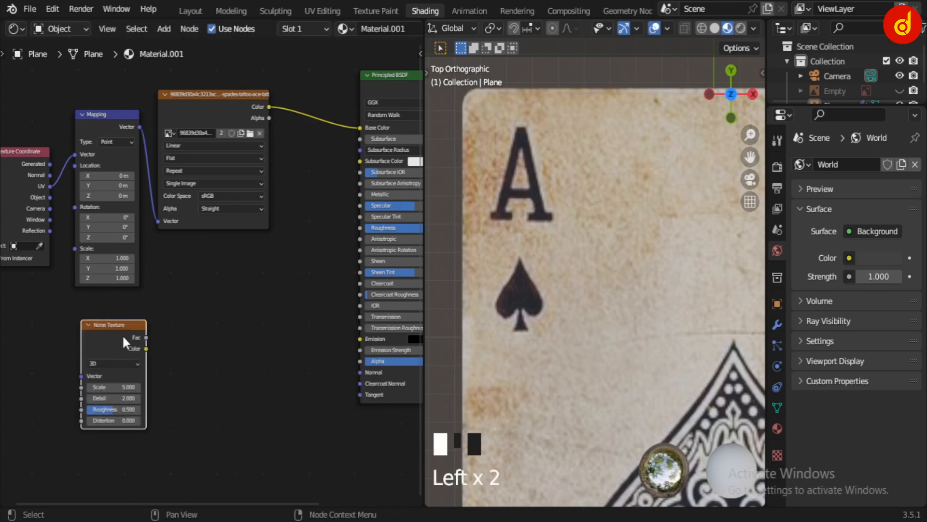
Step: Preview the Noise Texture alone on the card and inspect its pattern in top view
ctrl+shift+click(122, 334)
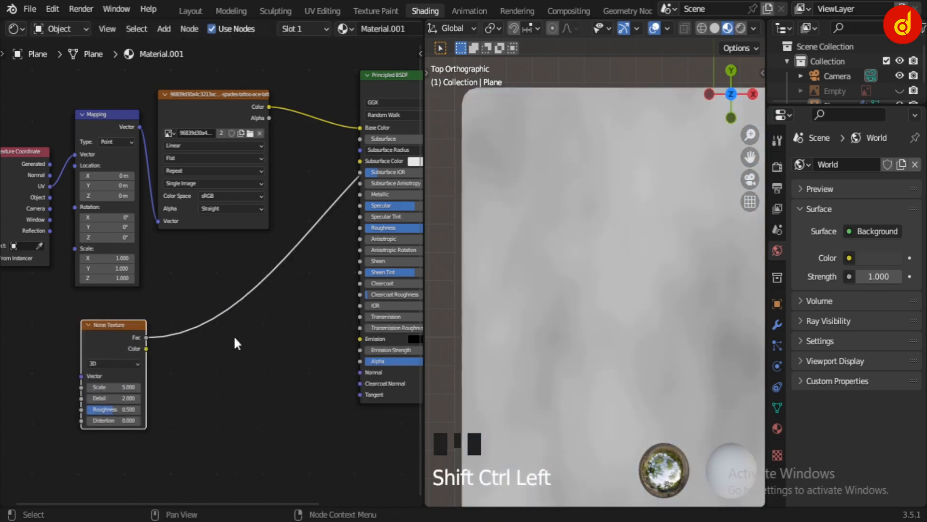
scroll(566, 295, down, 3)
middle_drag(566, 295, 479, 240)
key(KP_7)
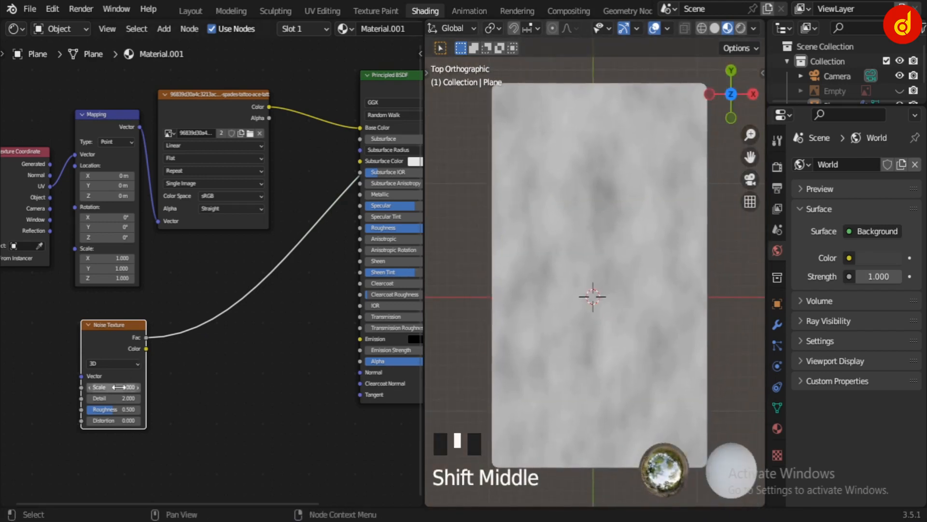
Step: Connect the Texture Coordinate node's UV output to the Noise Texture's Vector input
scroll(118, 387, up, 1)
shift+middle_drag(119, 387, 261, 362)
drag(115, 126, 152, 347)
middle_drag(285, 375, 255, 377)
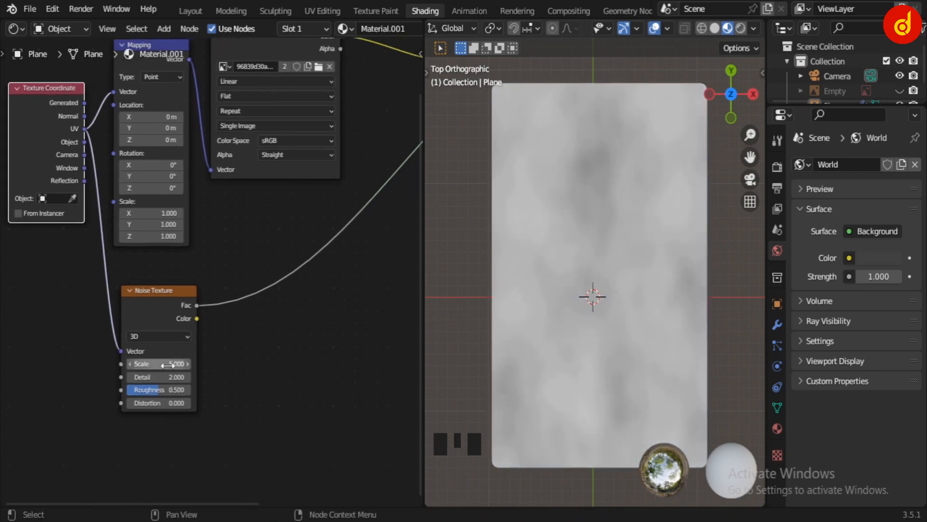
Step: Set the Noise Texture's Scale to about 302.2 for a fine grain across the card
drag(167, 365, 200, 396)
scroll(200, 396, up, 2)
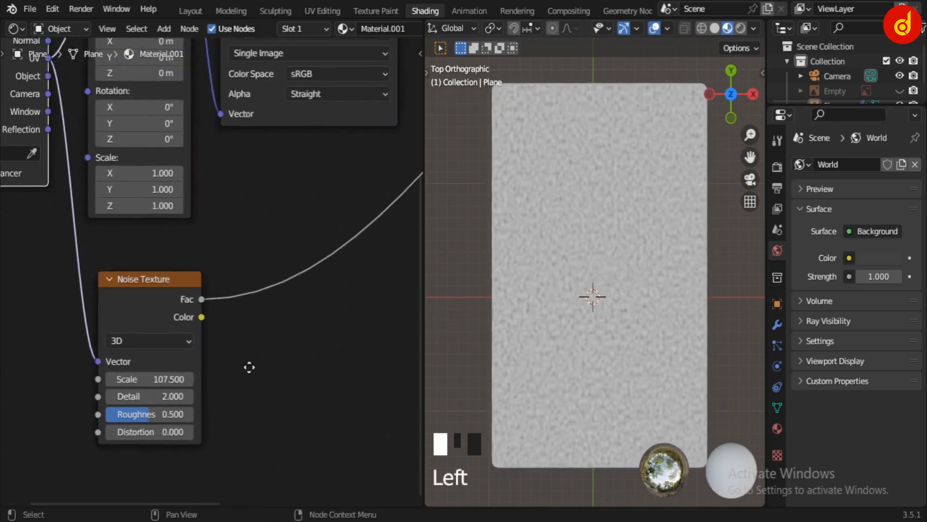
middle_drag(249, 367, 276, 327)
shift+middle_drag(564, 212, 596, 274)
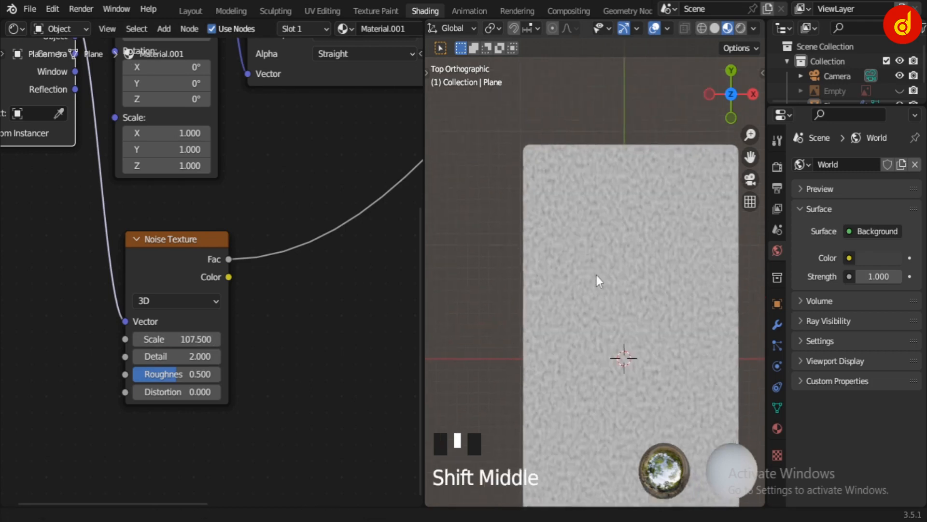
scroll(579, 293, up, 3)
scroll(579, 293, down, 1)
drag(198, 339, 212, 339)
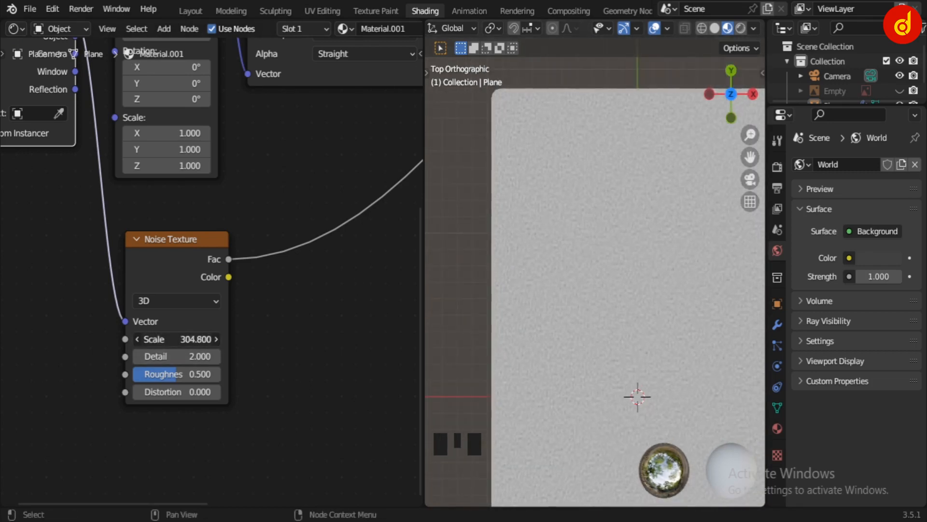
scroll(703, 320, down, 2)
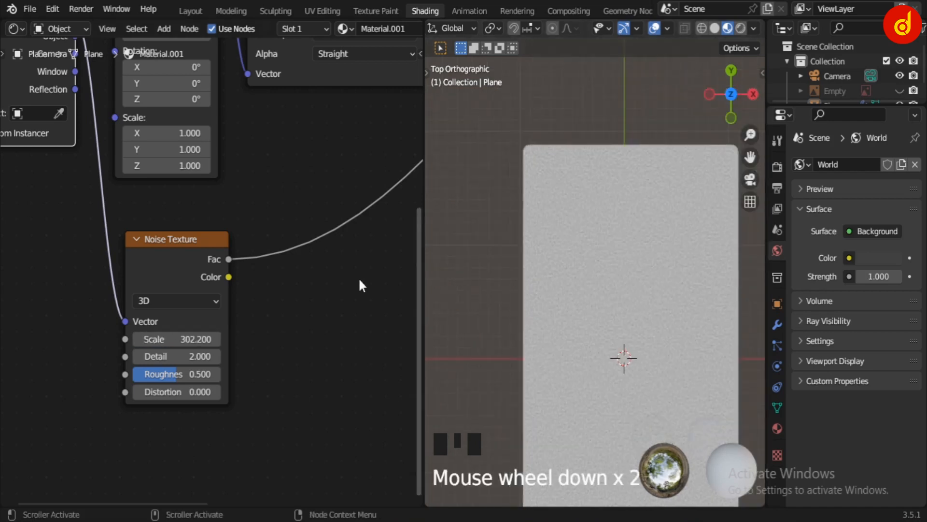
Step: Switch the material preview back to the Principled BSDF and check the card's corner
scroll(348, 290, down, 2)
middle_drag(337, 289, 249, 338)
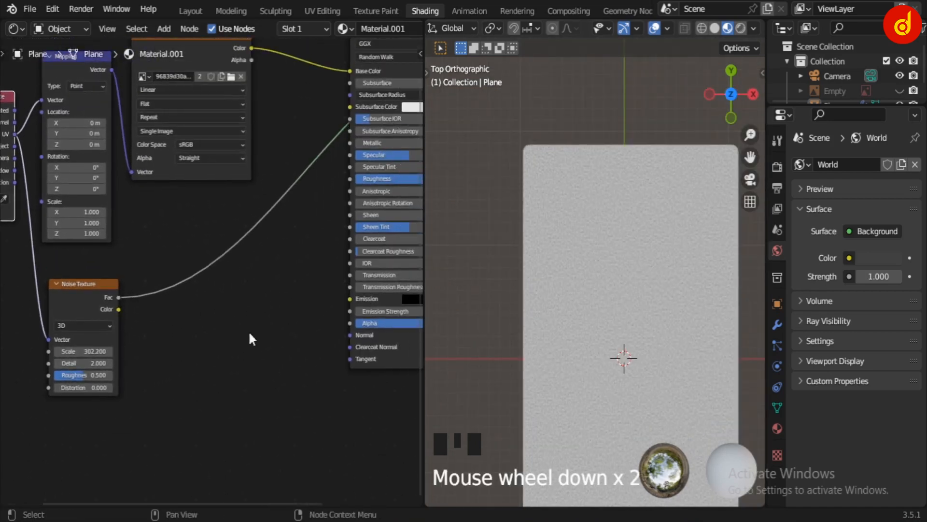
ctrl+shift+click(398, 361)
scroll(574, 209, up, 2)
scroll(592, 318, up, 1)
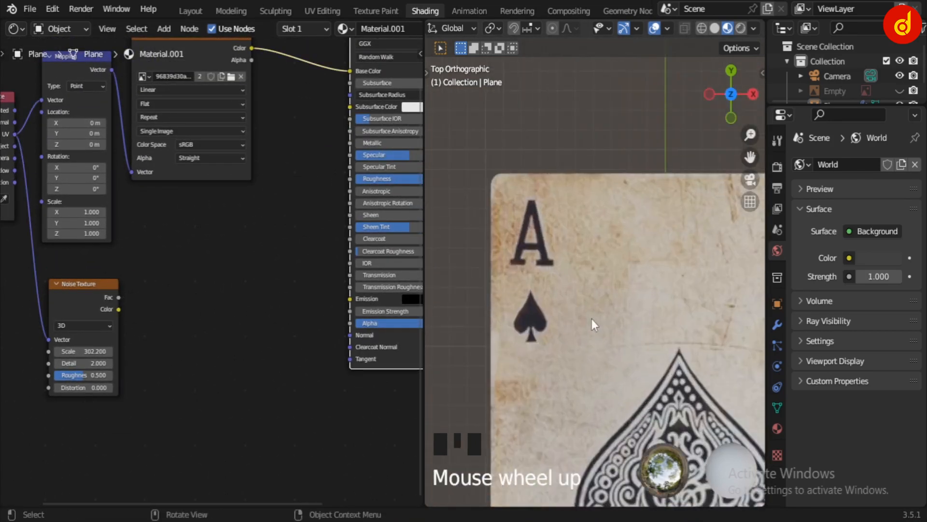
scroll(123, 297, up, 1)
Step: Insert a Bump node between the Noise Texture's Fac output and the Principled BSDF's Normal input, feeding the noise into Height
drag(112, 297, 361, 340)
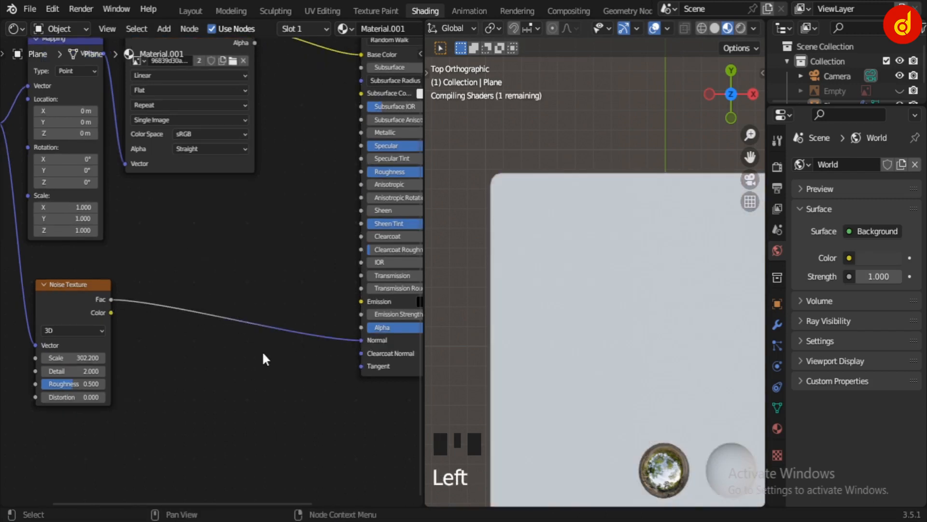
key(shift+a)
text(bump)
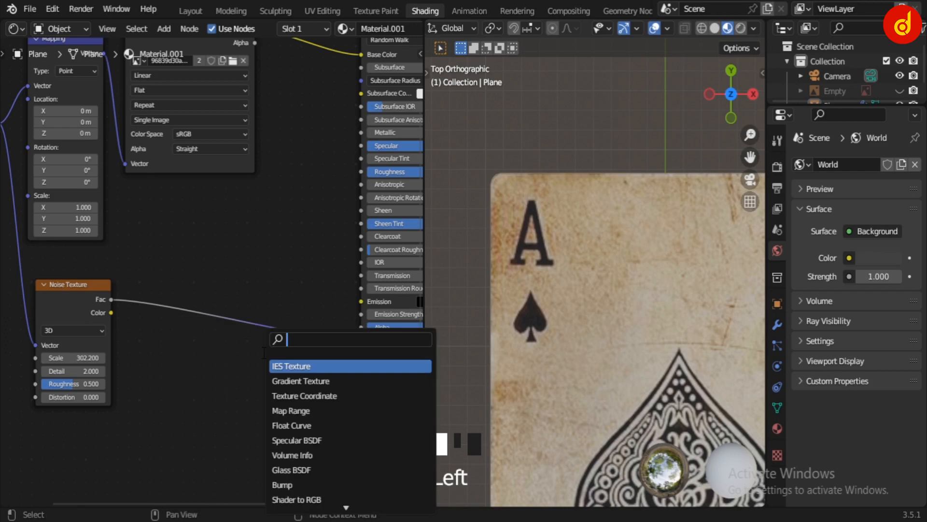
key(Return)
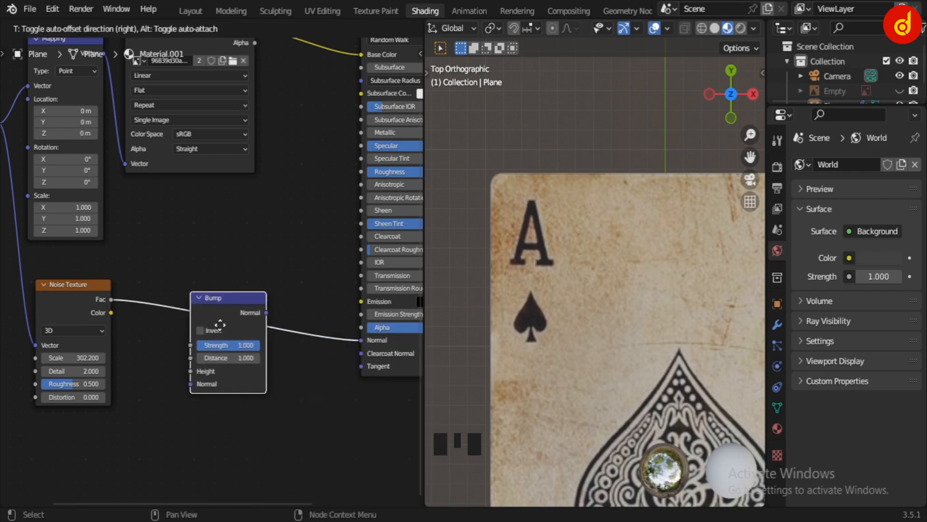
click(224, 313)
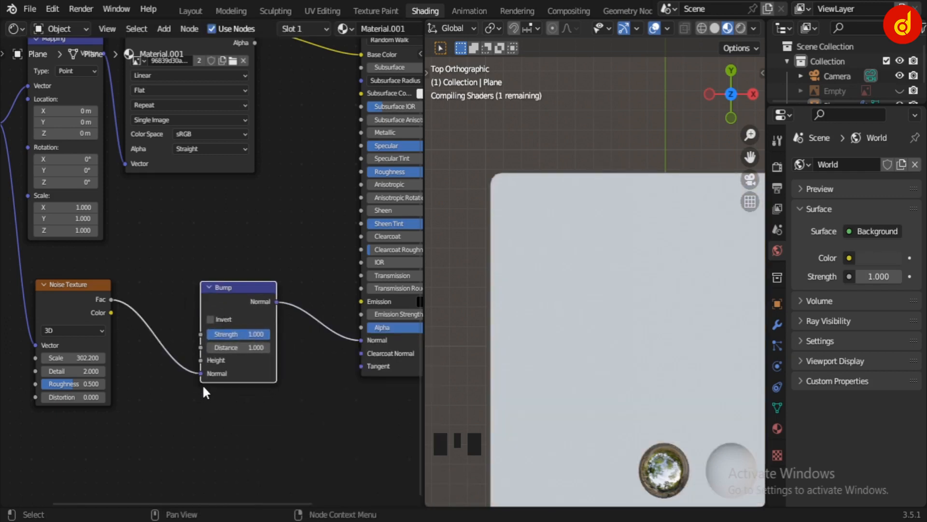
drag(200, 373, 201, 360)
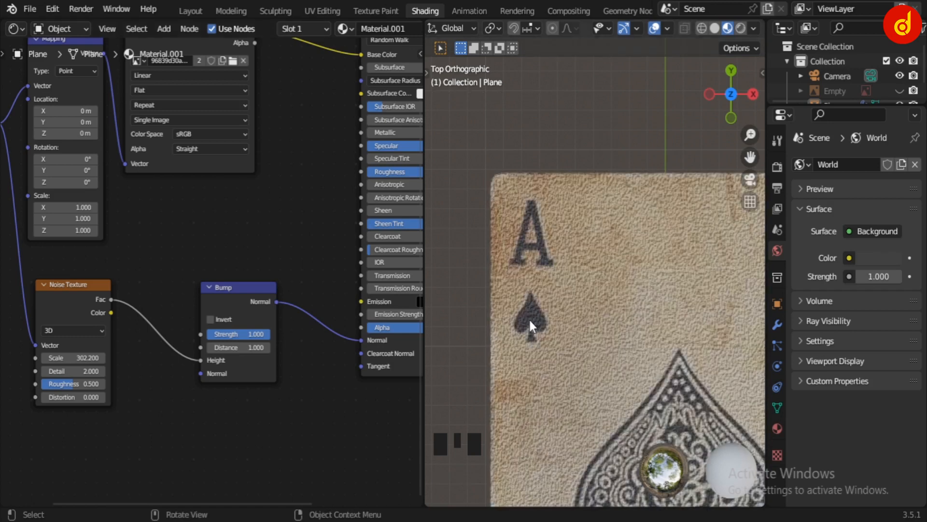
Step: Lower the Bump node's Strength to about 0.708
scroll(554, 305, up, 2)
scroll(337, 408, up, 2)
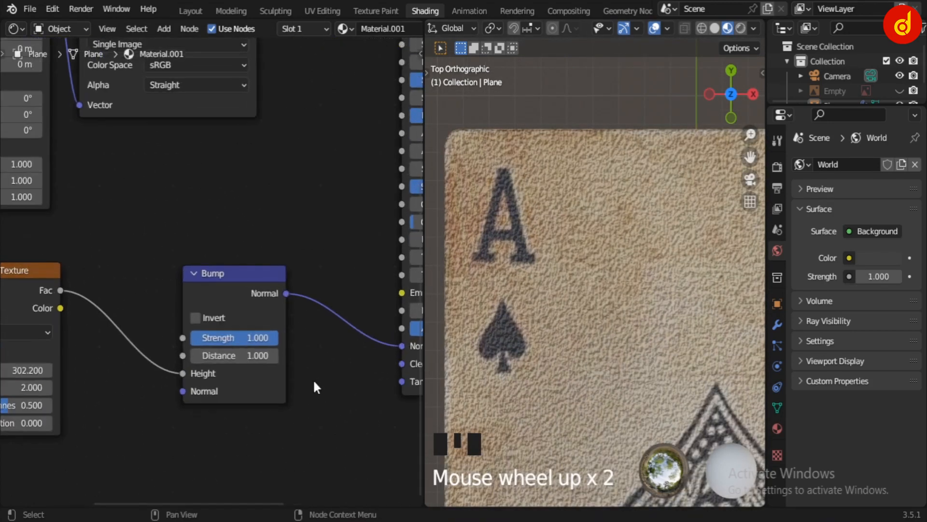
drag(234, 337, 203, 337)
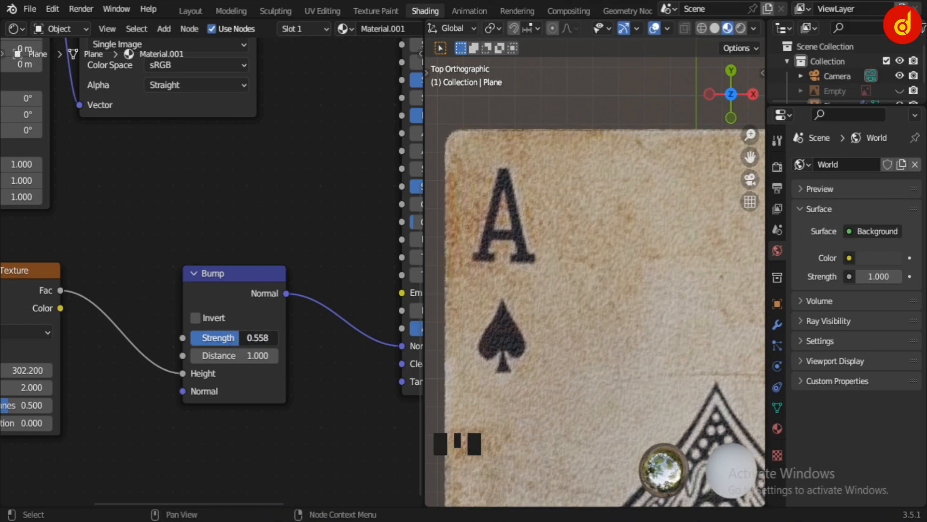
Step: Examine the card's bumpy surface up close in perspective, especially around the inverted A corner
scroll(586, 344, down, 4)
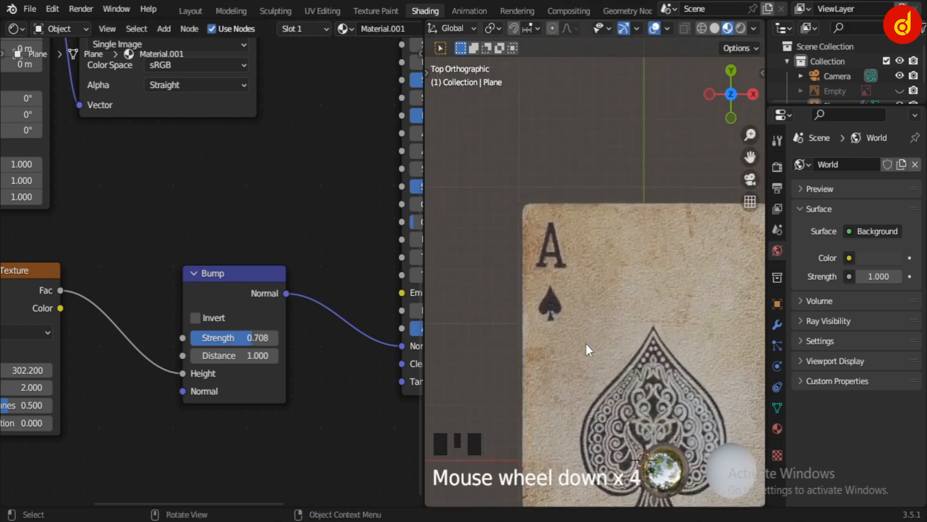
middle_drag(586, 344, 637, 254)
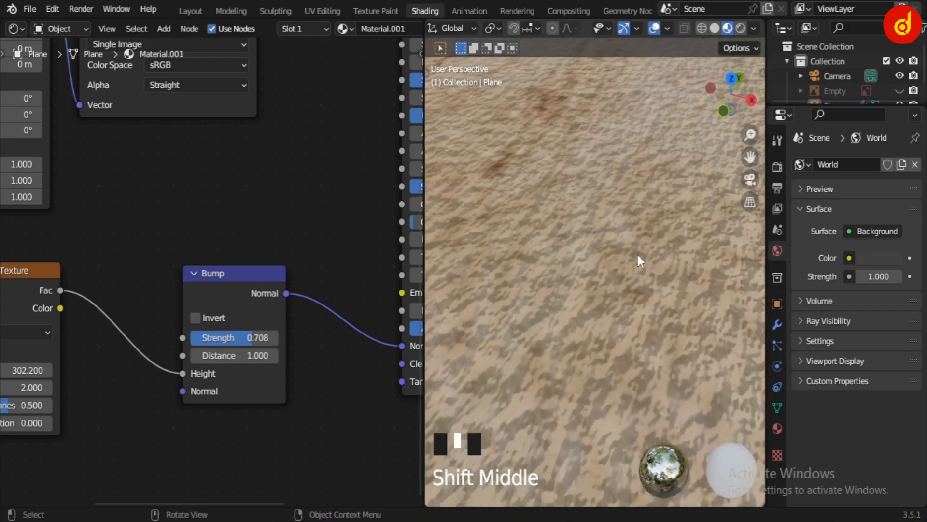
scroll(668, 288, down, 2)
shift+middle_drag(667, 288, 634, 284)
scroll(637, 280, up, 1)
scroll(633, 284, up, 2)
scroll(634, 285, down, 2)
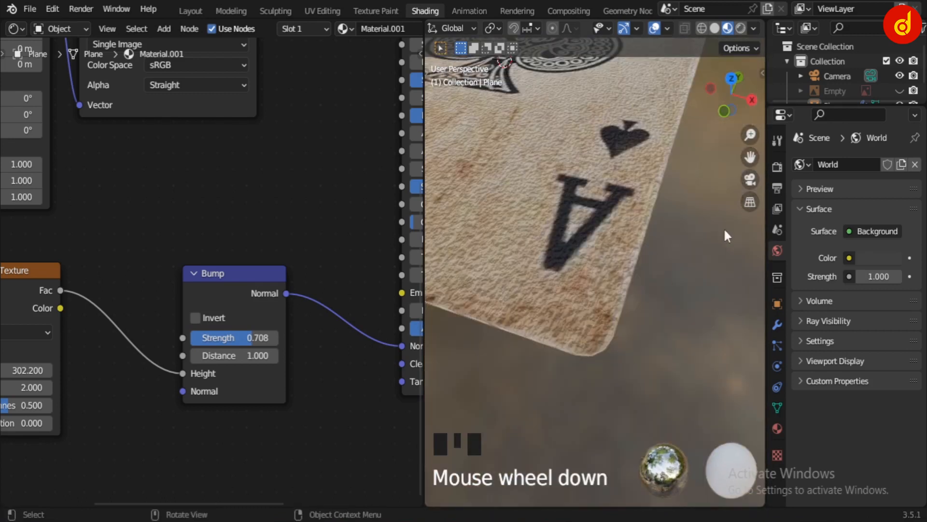
mouse_move(751, 134)
mouse_down()
mouse_move(751, 83)
mouse_move(751, 119)
mouse_up()
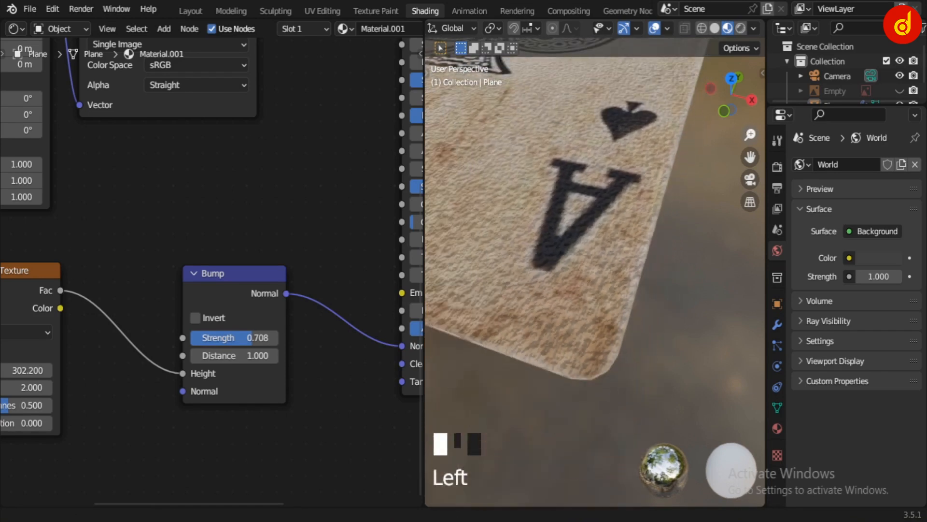
Step: Set the Bump node's Strength to 0.600 and check the card's surface from another angle
shift+drag(256, 337, 232, 337)
click(240, 337)
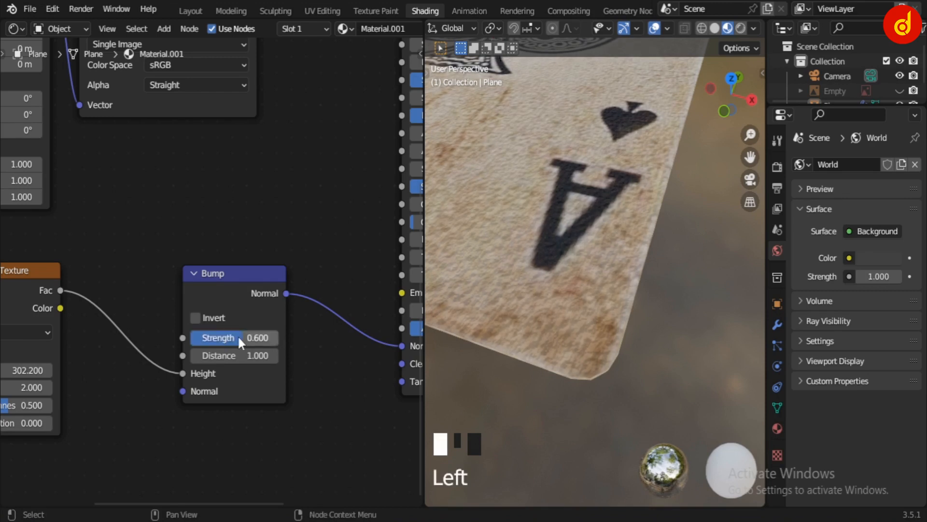
scroll(522, 270, down, 2)
middle_drag(535, 254, 630, 241)
scroll(629, 241, up, 2)
scroll(629, 239, down, 1)
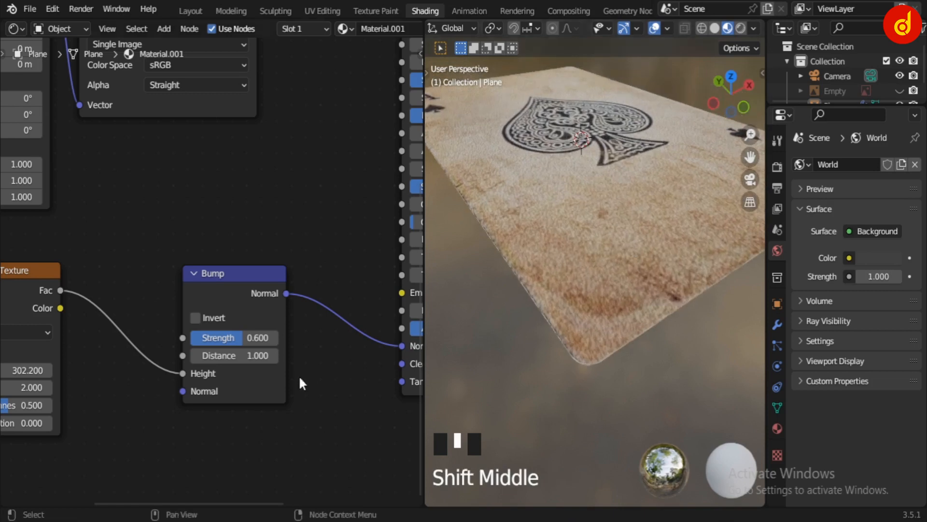
Step: Move the Texture Coordinate node down and slightly left, and maximize the Shader Editor with the whole node tree framed
scroll(304, 373, down, 4)
click(71, 209)
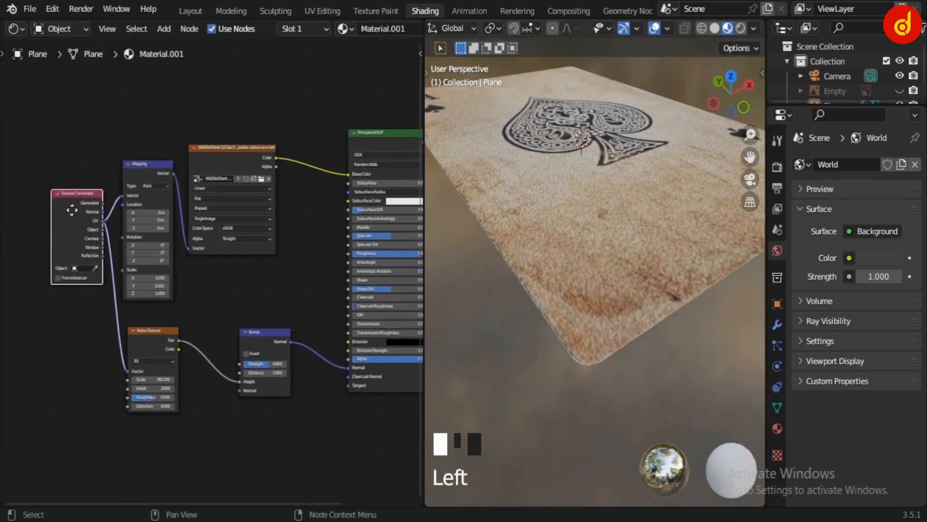
drag(71, 210, 57, 264)
key(Home)
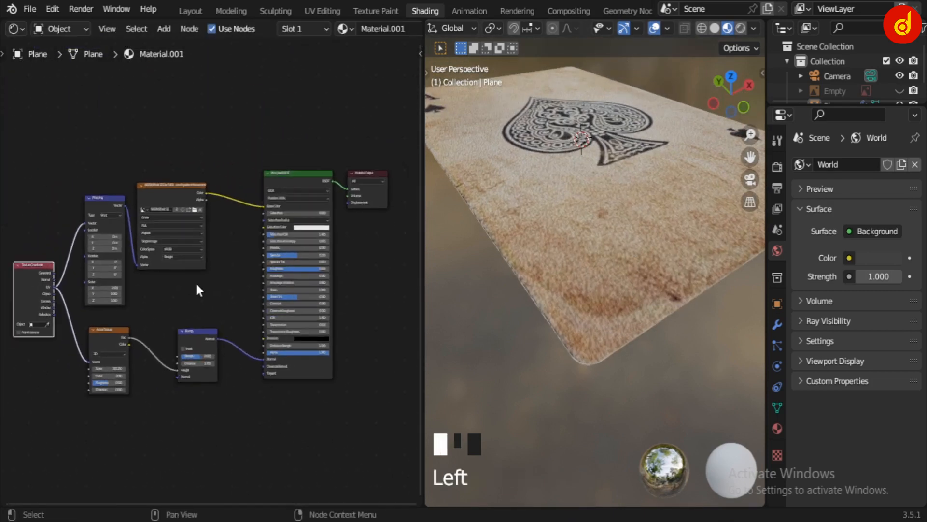
key(ctrl+space)
key(Home)
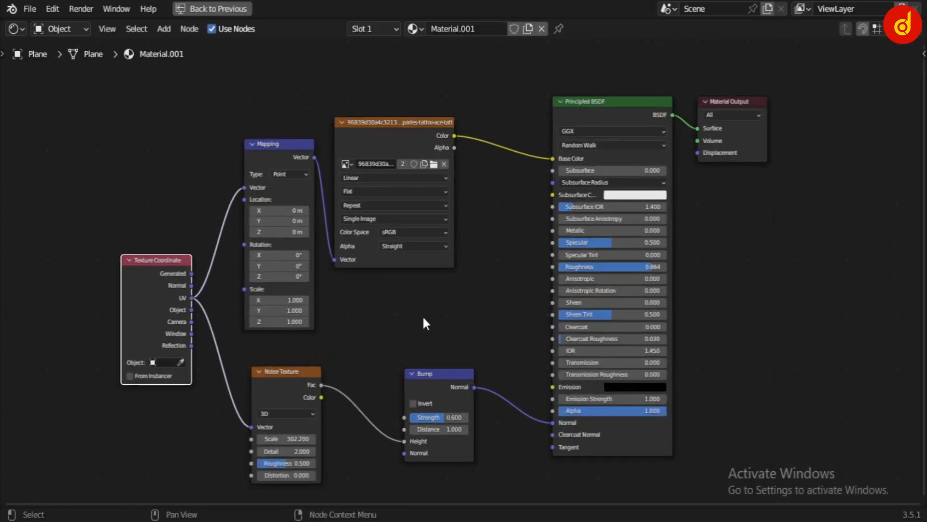
Step: Restore the split layout and examine the card's bumpy surface and edges from low and high angles
scroll(418, 296, up, 1)
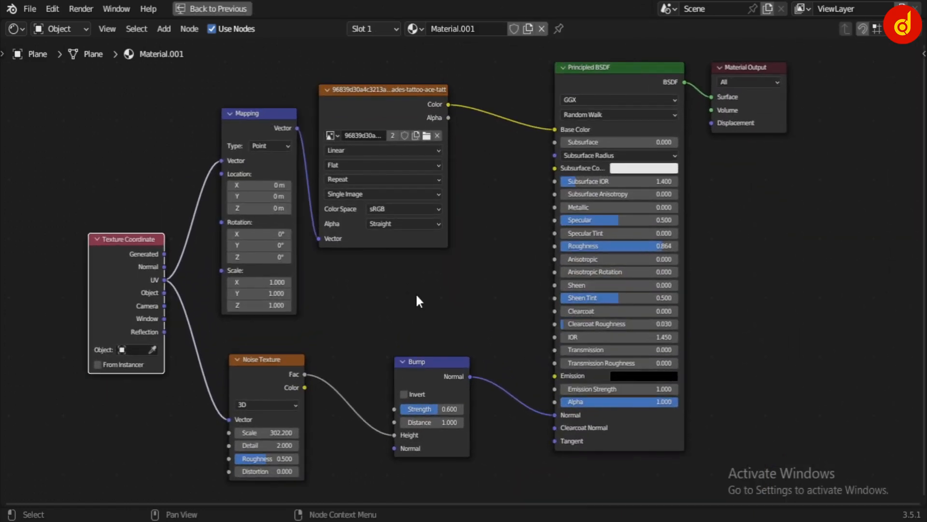
key(ctrl+space)
scroll(580, 293, down, 3)
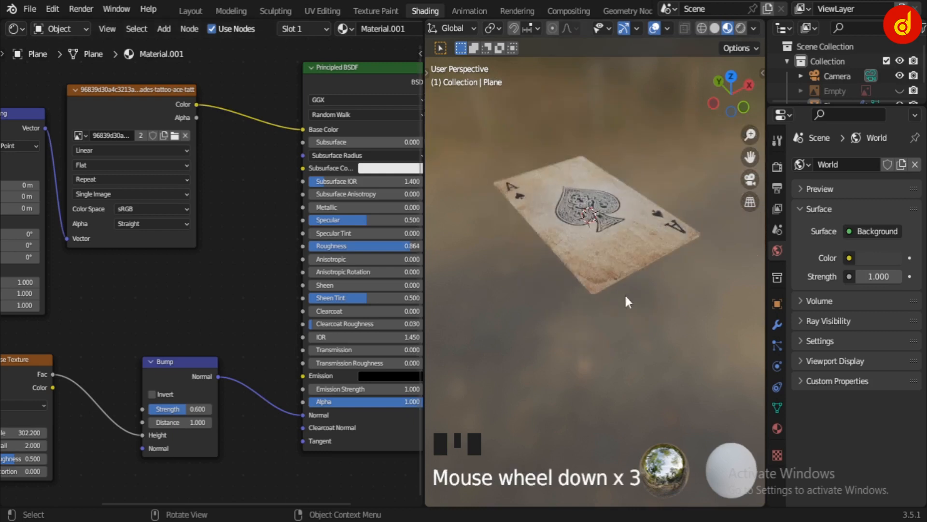
mouse_move(625, 294)
middle_down()
mouse_move(582, 288)
mouse_move(570, 208)
mouse_move(617, 318)
mouse_move(614, 297)
mouse_move(652, 286)
middle_up()
scroll(589, 293, up, 5)
scroll(617, 318, up, 4)
scroll(615, 297, down, 3)
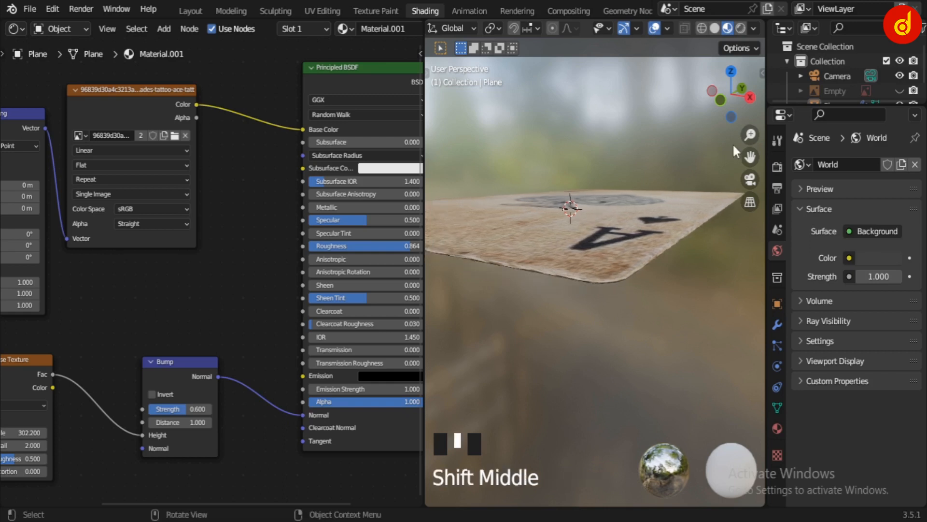
mouse_move(750, 135)
mouse_down()
mouse_move(750, 108)
mouse_move(751, 135)
mouse_up()
middle_drag(617, 276, 609, 339)
Step: Inspect the card's underside and edges in Edit Mode from several angles, and return to Object Mode
key(Tab)
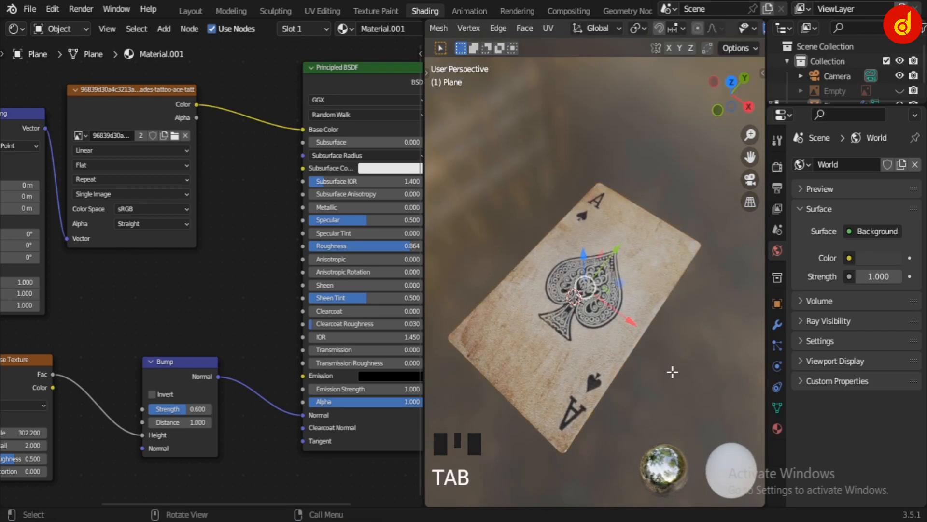
middle_drag(673, 371, 696, 84)
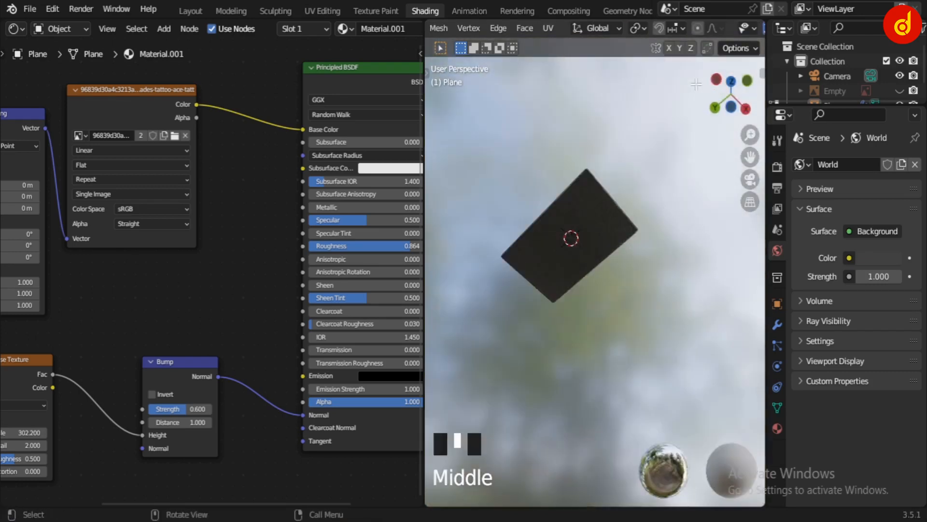
scroll(656, 186, up, 7)
scroll(656, 187, down, 3)
middle_drag(656, 186, 628, 273)
middle_drag(623, 148, 621, 261)
scroll(691, 179, down, 1)
middle_drag(691, 179, 648, 314)
shift+middle_drag(647, 314, 659, 317)
key(Tab)
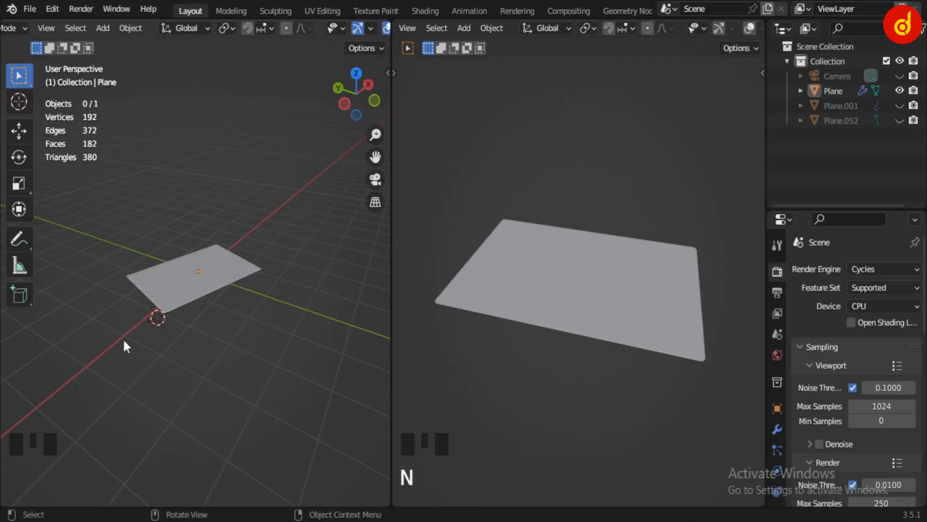
Step: Select the card and switch the second viewport to Material Preview shading
scroll(193, 321, up, 1)
scroll(188, 333, up, 3)
click(171, 346)
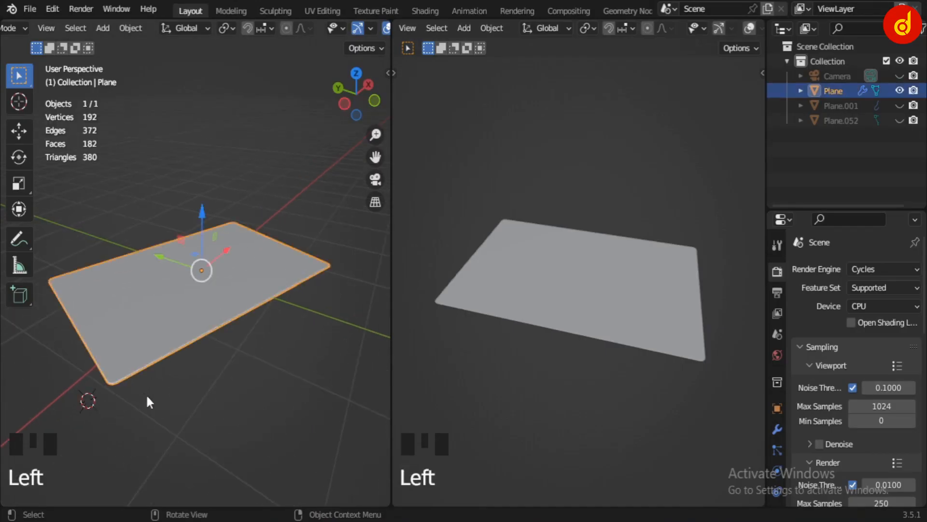
middle_drag(146, 398, 201, 392)
scroll(201, 386, up, 2)
scroll(374, 30, down, 7)
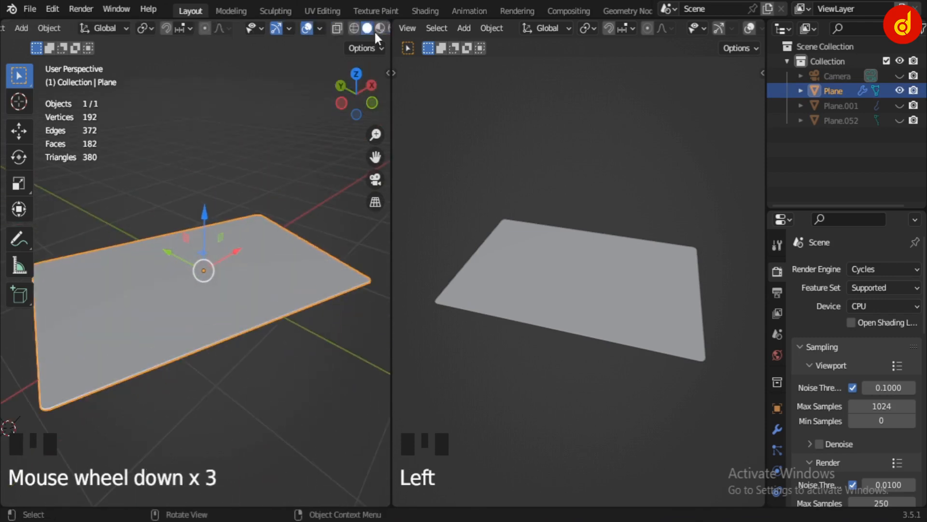
scroll(689, 27, down, 1)
scroll(705, 27, down, 5)
click(728, 28)
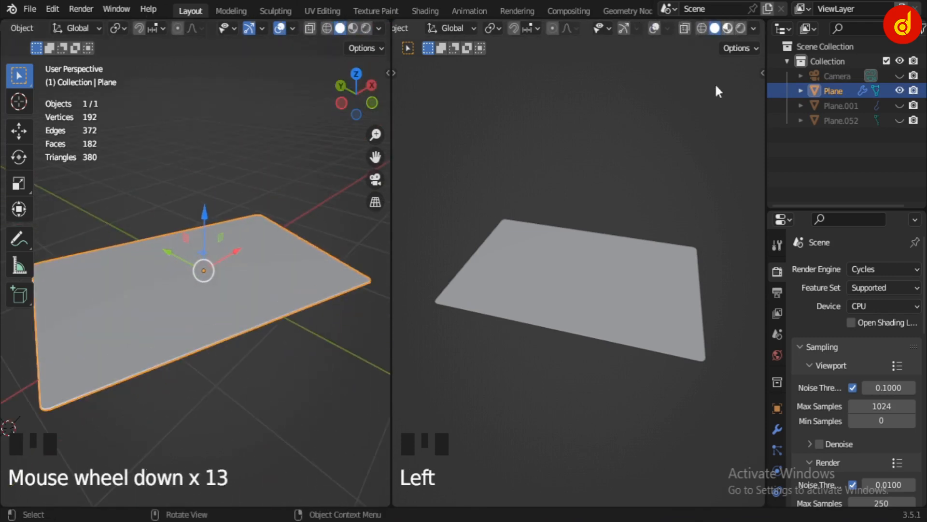
Step: Deselect the card and examine its textured surface from several angles in the Material Preview viewport
click(577, 361)
middle_drag(572, 362, 600, 187)
scroll(599, 193, up, 5)
middle_drag(588, 247, 619, 321)
scroll(664, 221, down, 5)
middle_drag(664, 220, 578, 423)
scroll(14, 34, up, 10)
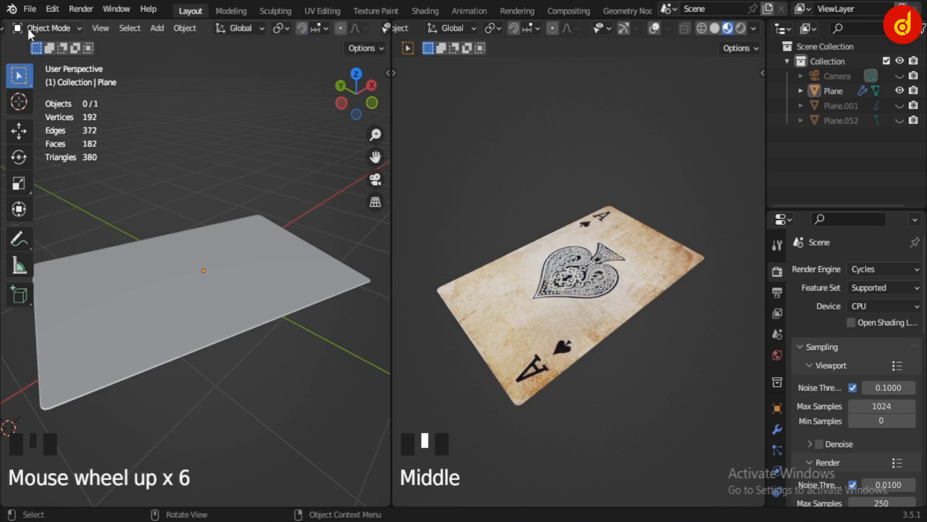
Step: Change the solid-shaded viewport to the Shader Editor and review the card material's full node tree maximized
click(17, 30)
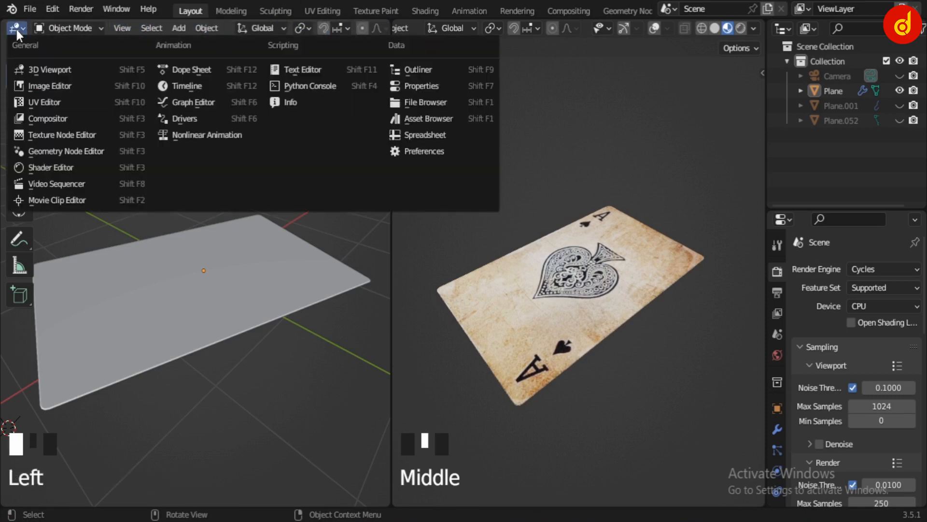
click(42, 166)
scroll(217, 272, down, 5)
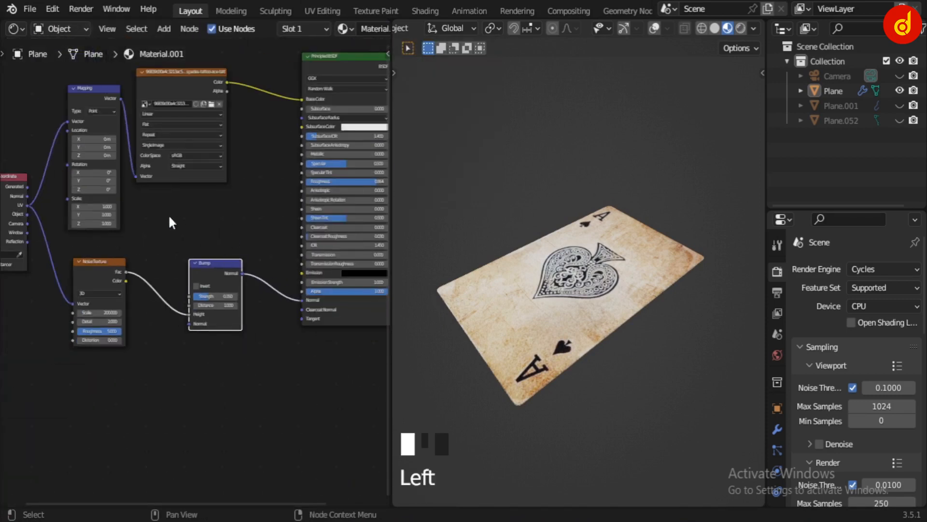
middle_drag(170, 215, 272, 296)
scroll(193, 270, up, 6)
scroll(193, 273, down, 1)
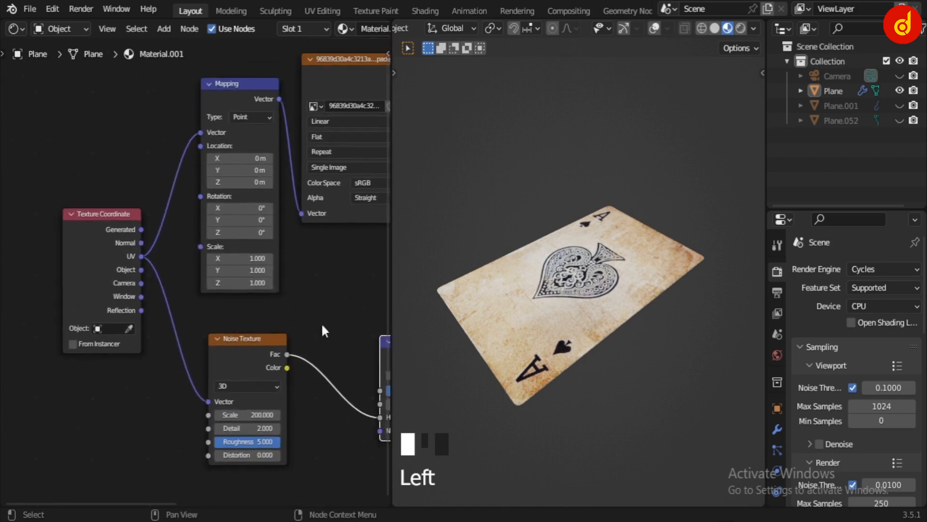
middle_drag(341, 466, 285, 62)
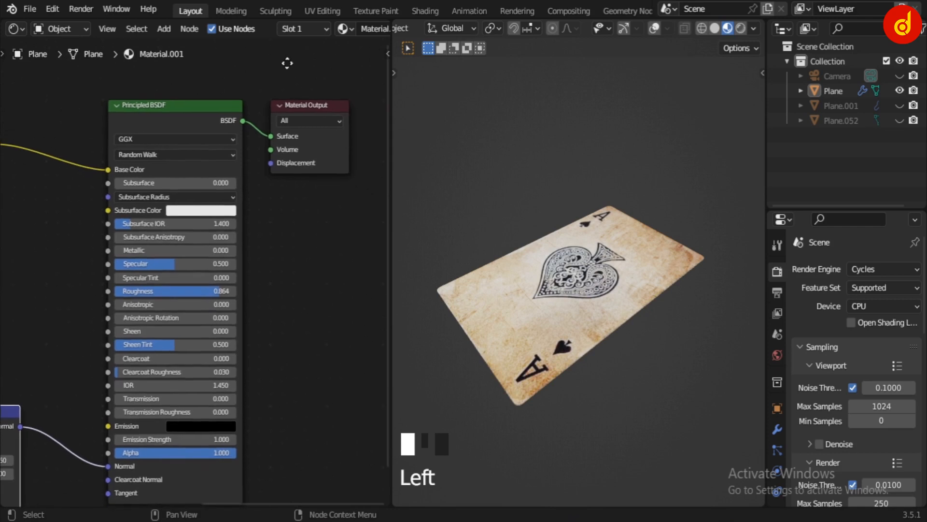
key(ctrl+space)
middle_drag(642, 287, 809, 263)
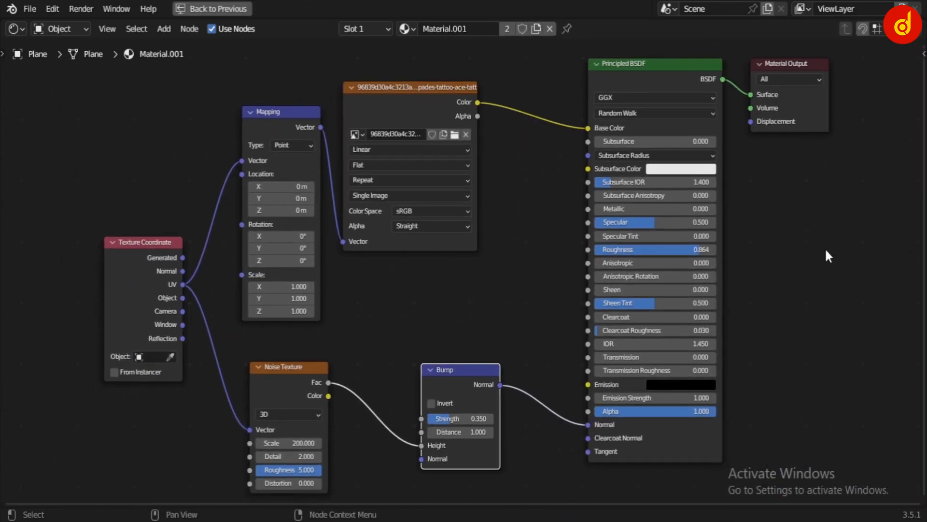
key(ctrl+space)
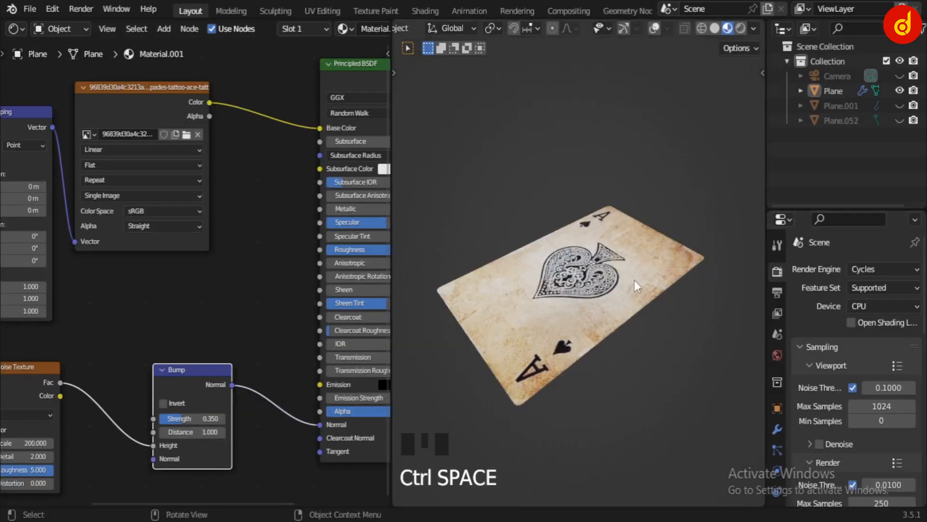
Step: Unhide Plane.001 and Plane.052 to show the second card and the wooden tabletop
middle_drag(609, 379, 285, 265)
scroll(266, 252, down, 5)
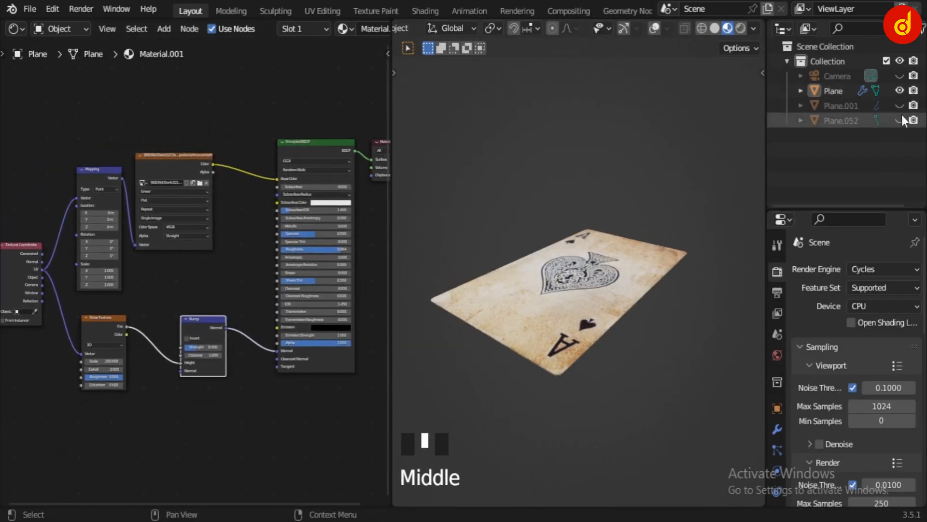
click(899, 105)
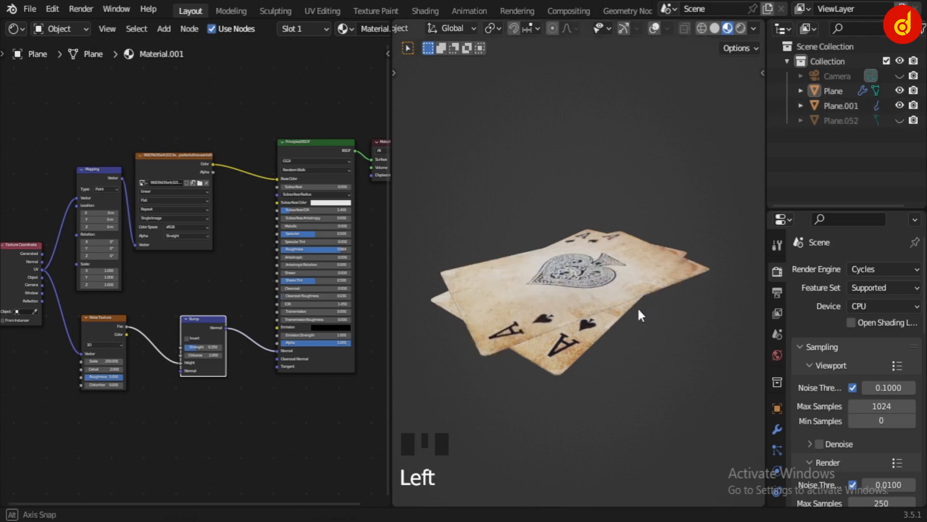
middle_drag(637, 306, 642, 329)
click(900, 120)
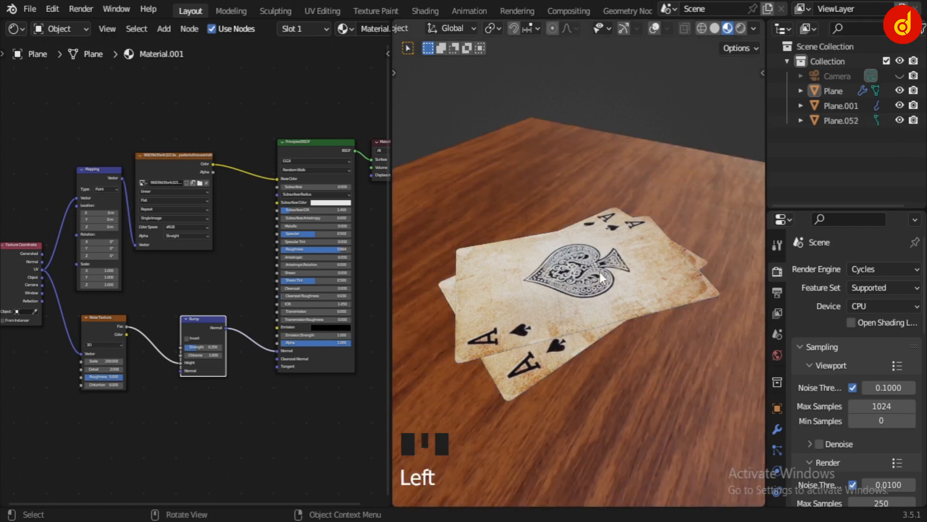
middle_drag(648, 271, 586, 330)
Step: Select the wooden tabletop and review its color, roughness and normal map nodes in the maximized Shader Editor
click(587, 333)
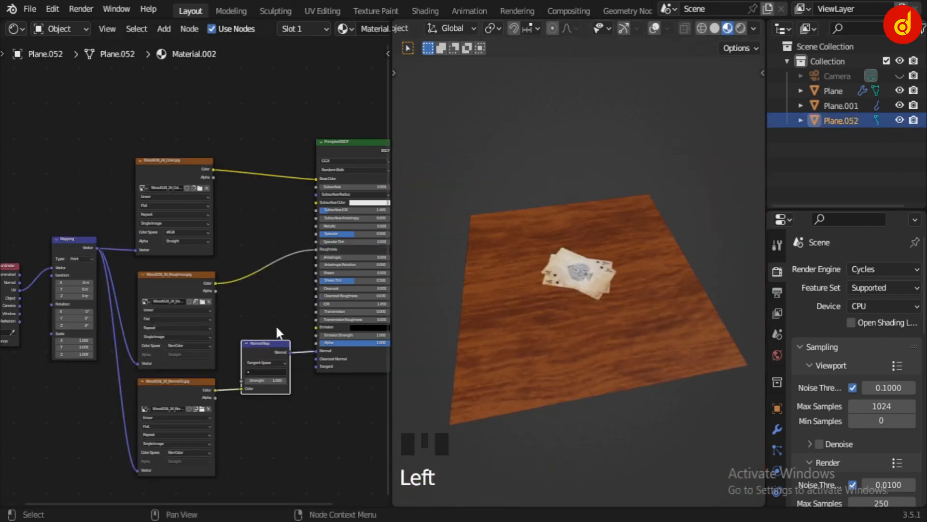
key(ctrl+space)
scroll(281, 348, up, 4)
middle_drag(404, 251, 480, 361)
middle_drag(585, 331, 783, 375)
scroll(696, 347, down, 5)
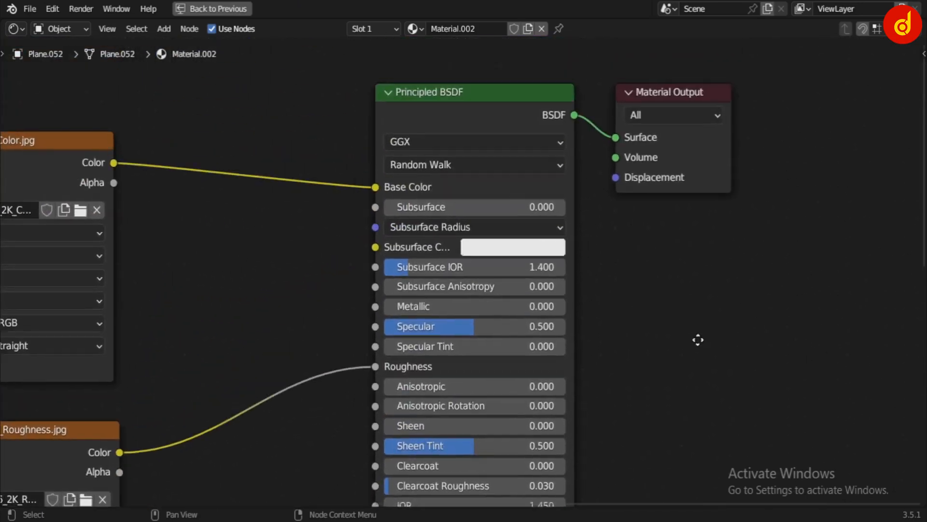
middle_drag(657, 385, 770, 254)
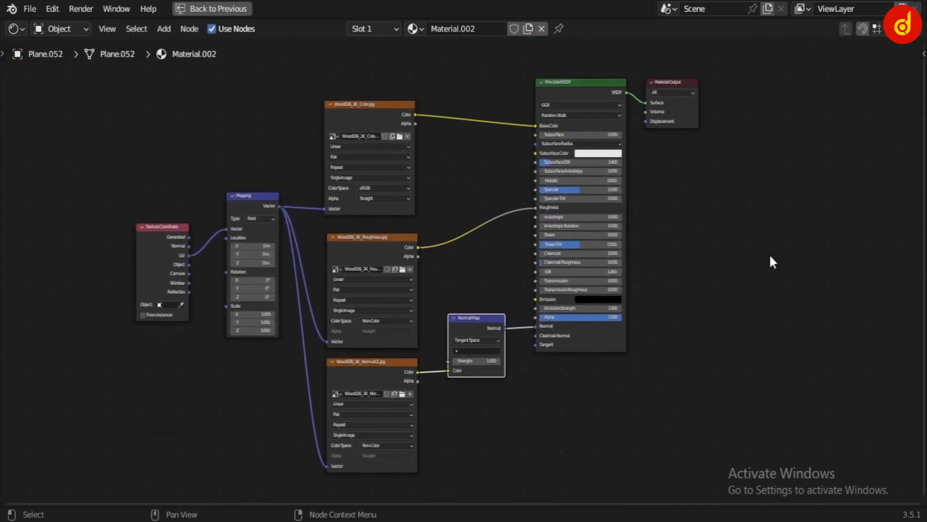
key(ctrl+space)
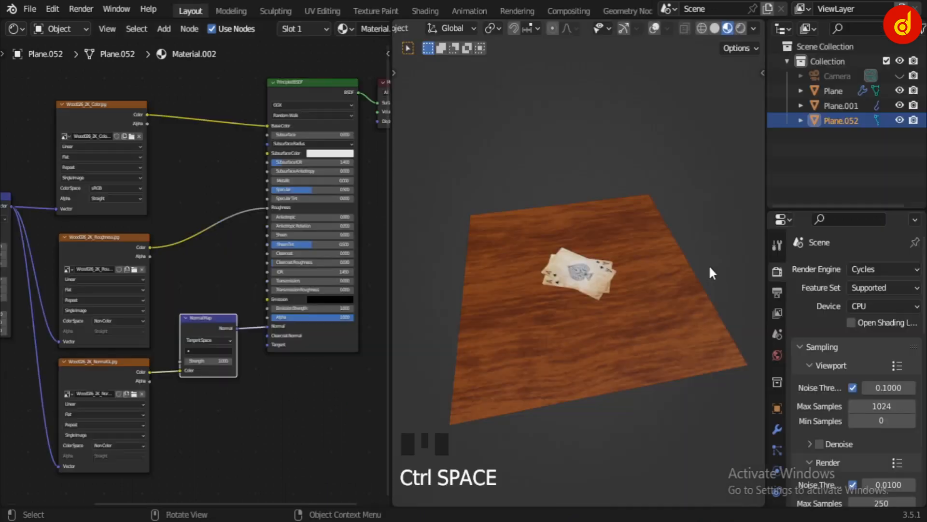
Step: Change the Shader Editor area back to a 3D Viewport and deselect the tabletop
scroll(708, 264, down, 2)
middle_drag(580, 319, 652, 333)
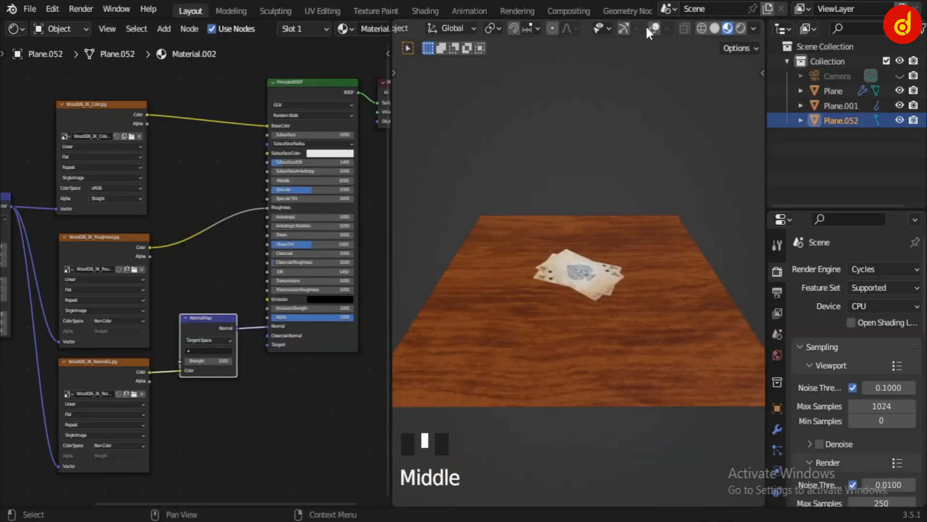
click(10, 29)
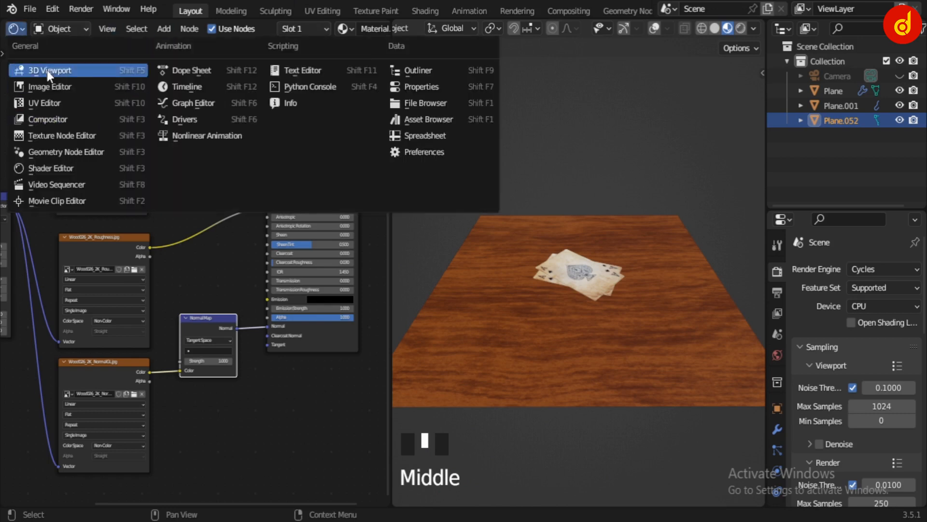
click(41, 68)
scroll(227, 278, down, 10)
middle_drag(260, 269, 277, 427)
click(278, 427)
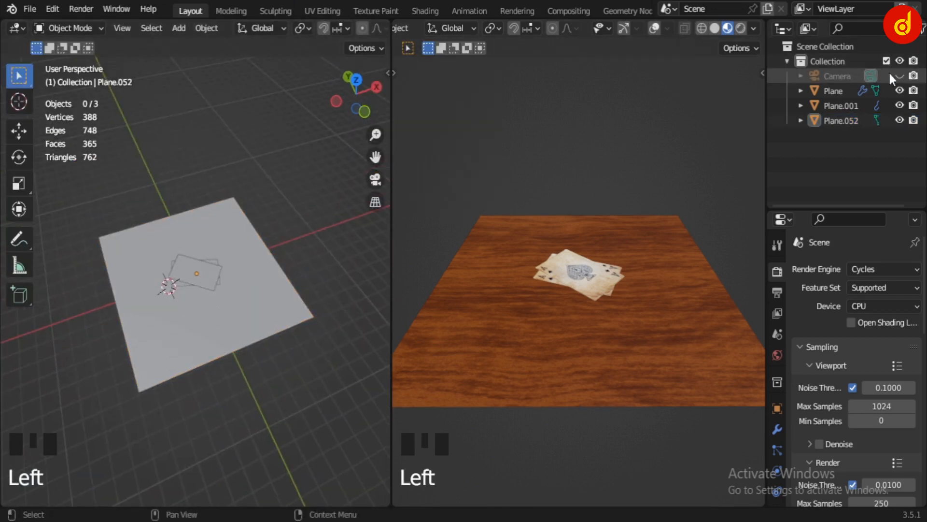
Step: Unhide the Camera and select it beside the cards
click(900, 76)
scroll(186, 314, up, 5)
click(181, 321)
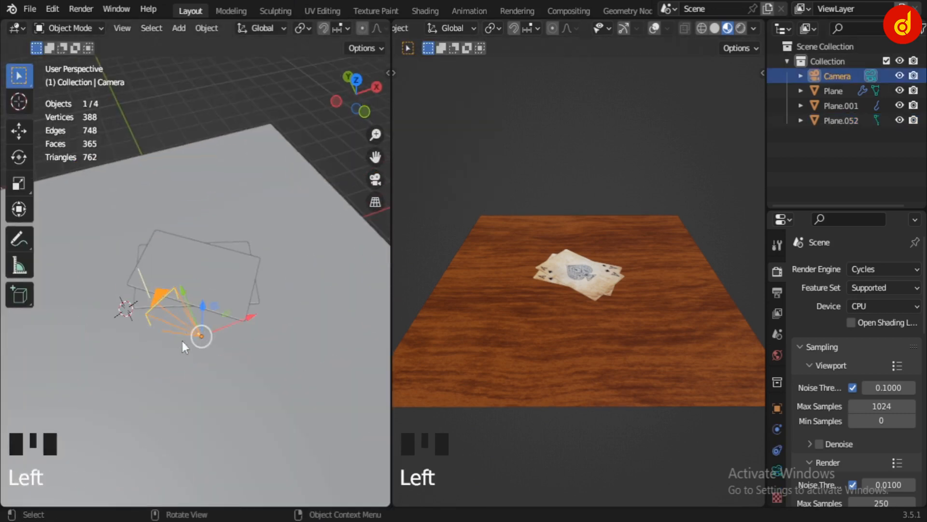
middle_drag(181, 341, 147, 328)
scroll(268, 324, down, 6)
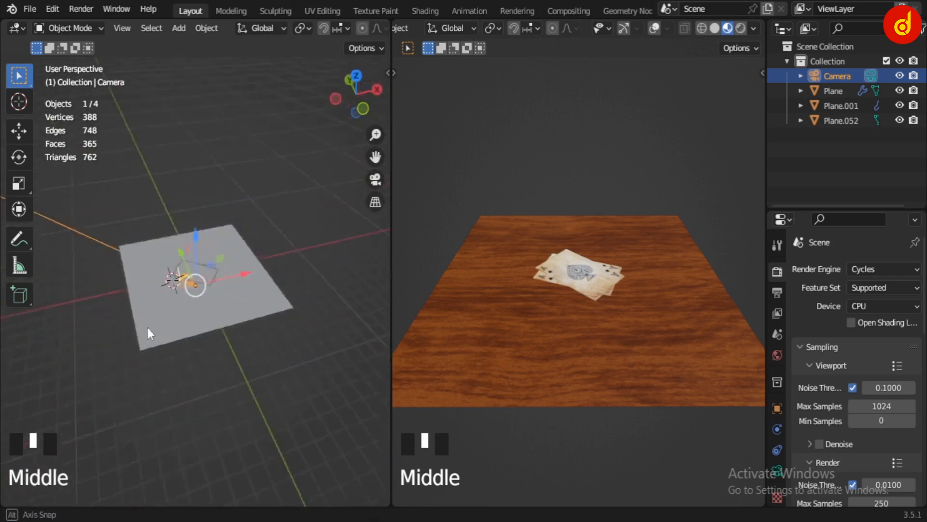
scroll(152, 325, up, 4)
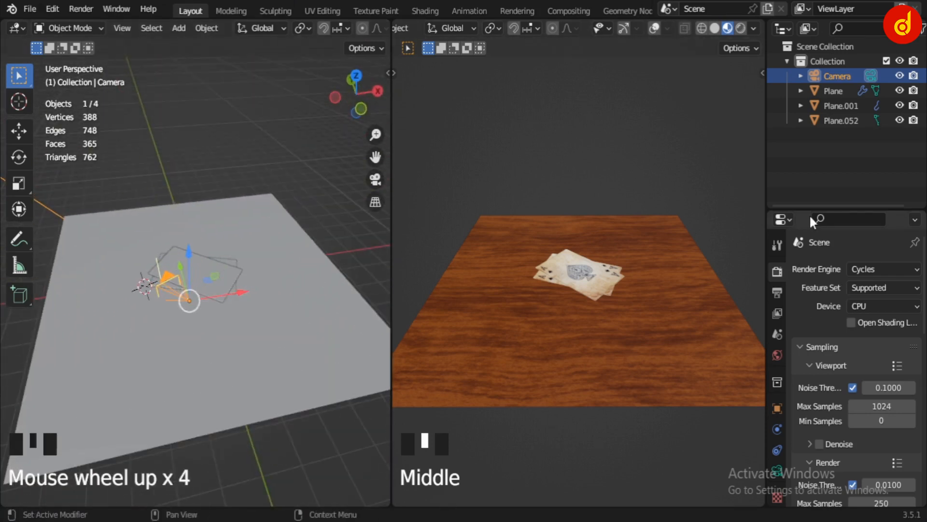
Step: Enlarge the Properties editor and turn off Depth of Field in the camera's data settings
drag(810, 212, 809, 145)
scroll(860, 401, down, 5)
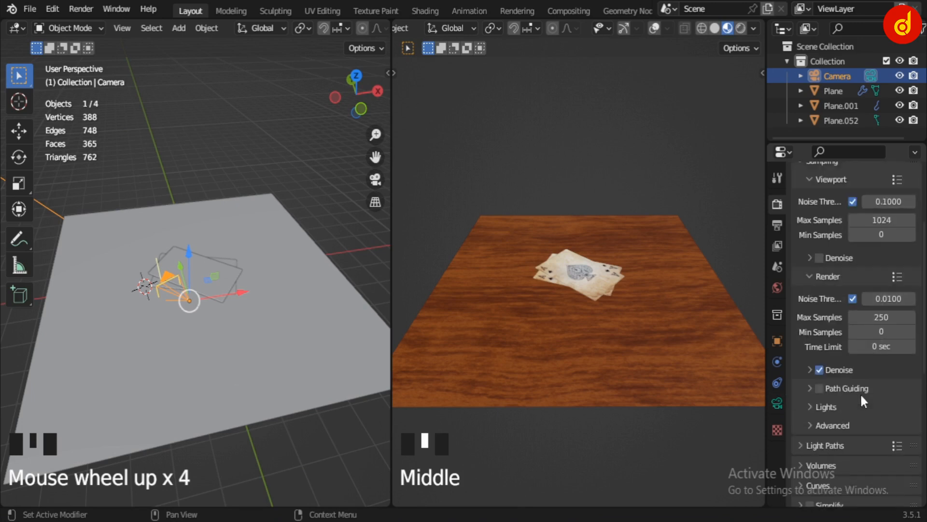
click(777, 403)
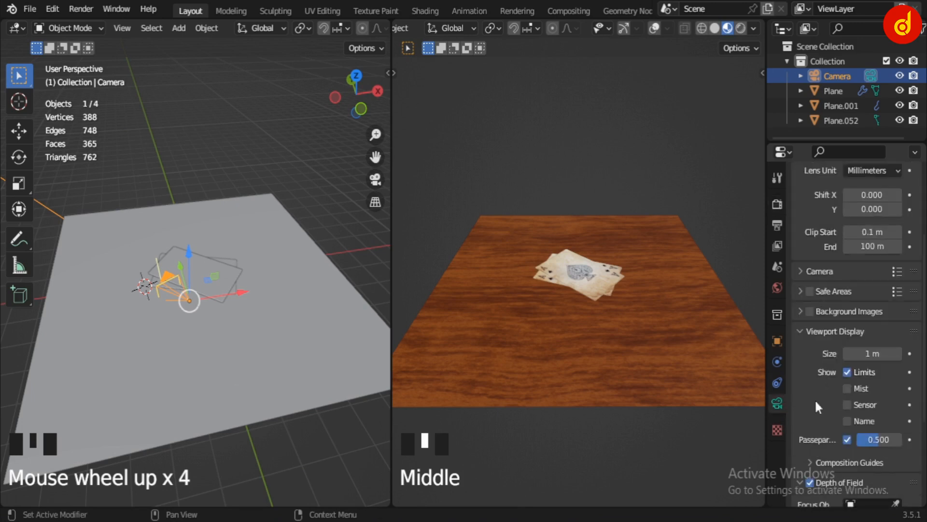
scroll(850, 376, down, 4)
click(810, 393)
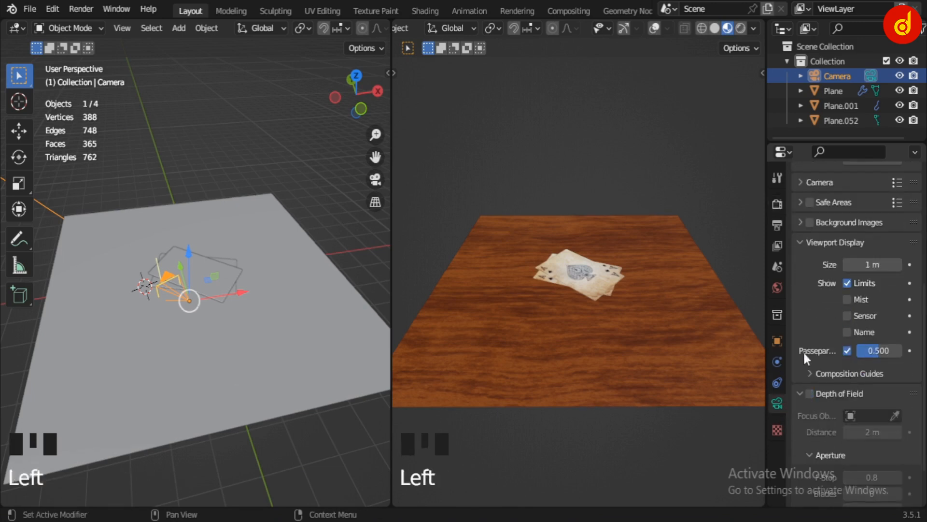
Step: Show the camera view in both 3D viewports, with the camera frame fitted around the two aces
key(KP_0)
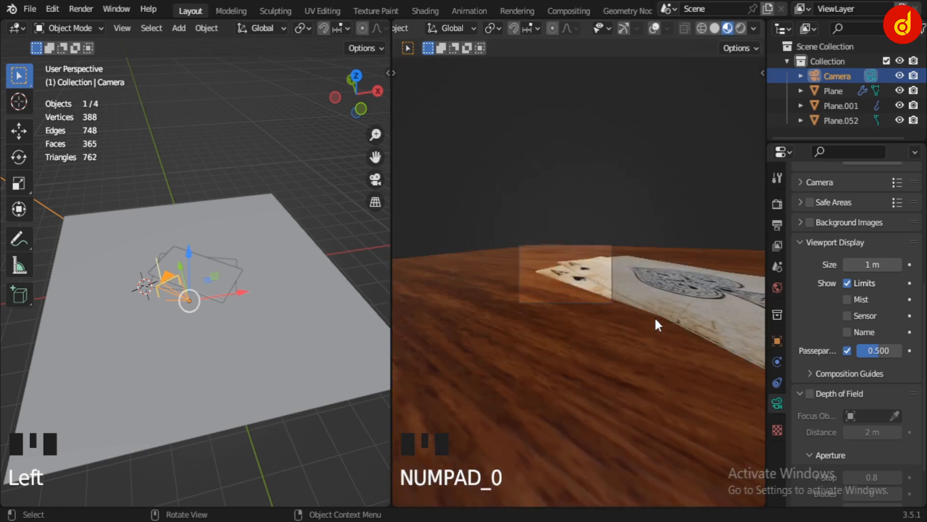
scroll(655, 319, up, 7)
key(Home)
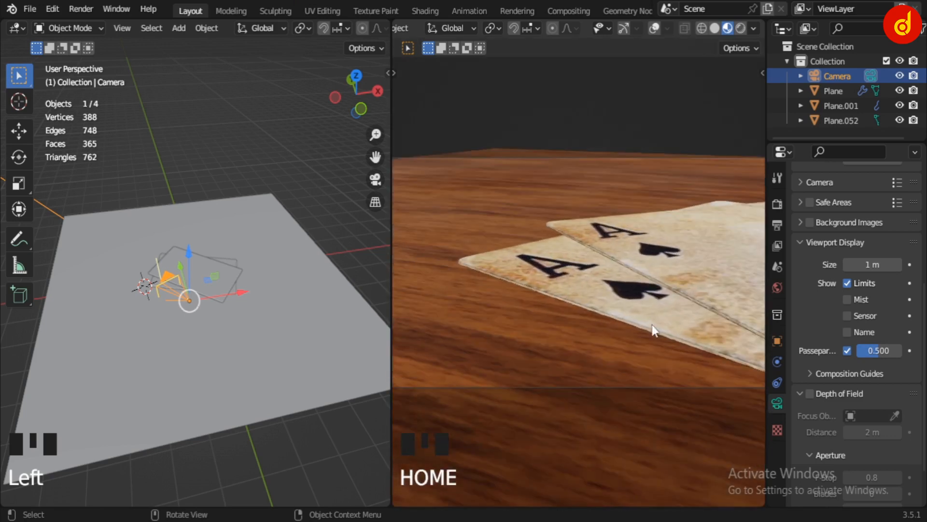
scroll(653, 331, down, 1)
key(KP_0)
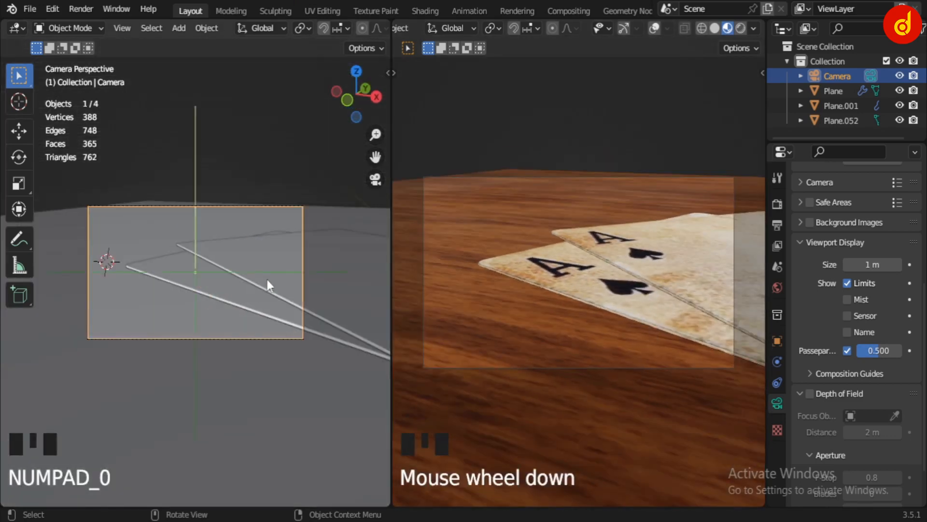
Step: Try a focal length of 1 mm on the camera and undo the change
scroll(269, 285, up, 3)
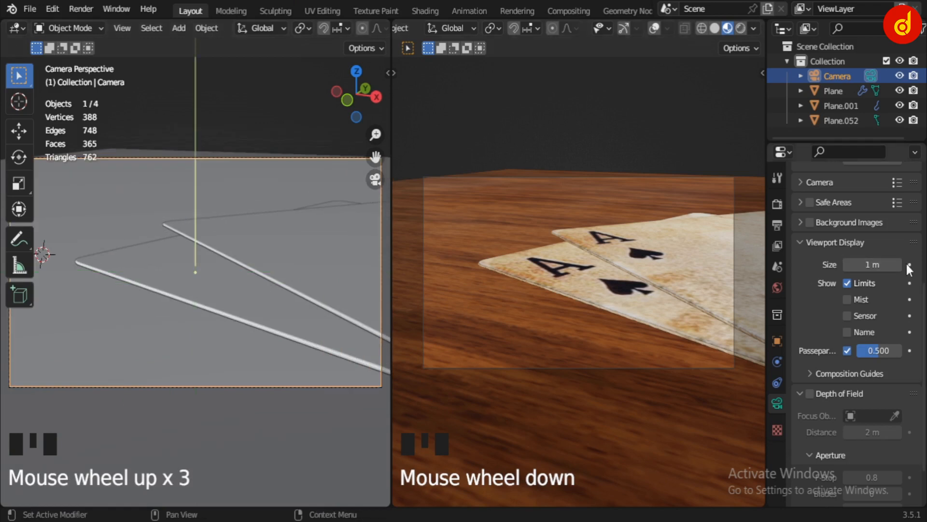
click(848, 281)
click(848, 282)
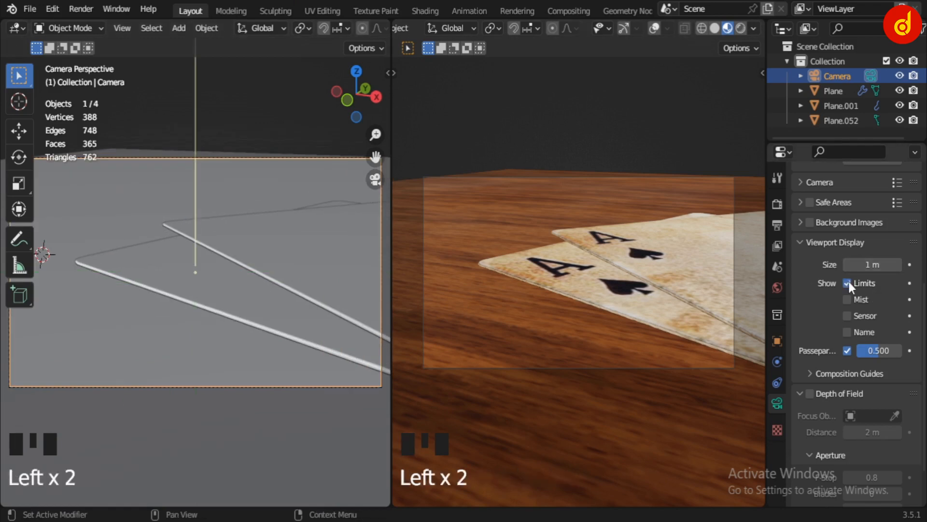
scroll(719, 275, up, 1)
scroll(839, 321, up, 5)
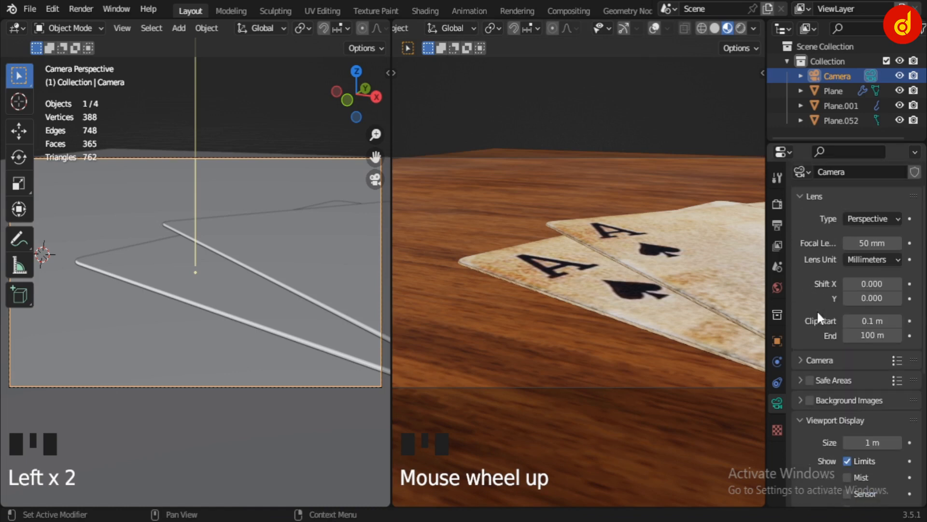
click(898, 243)
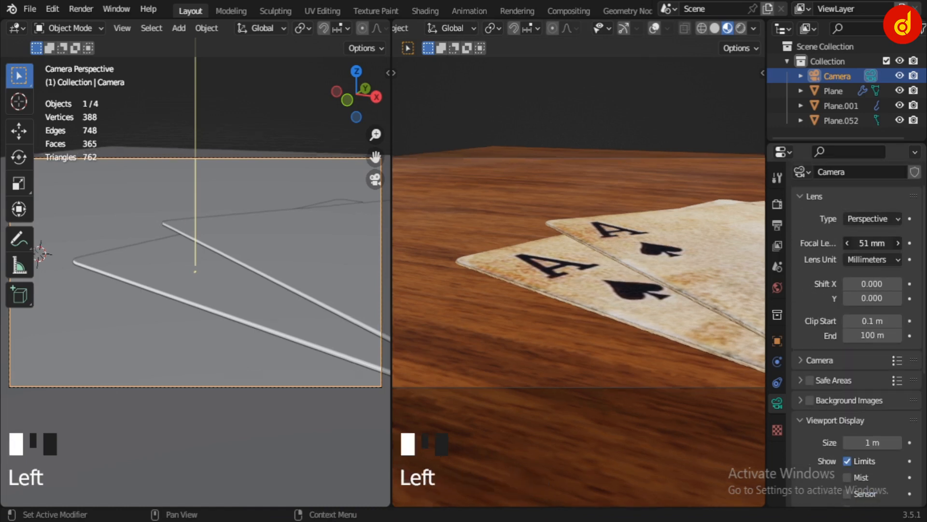
drag(898, 243, 879, 243)
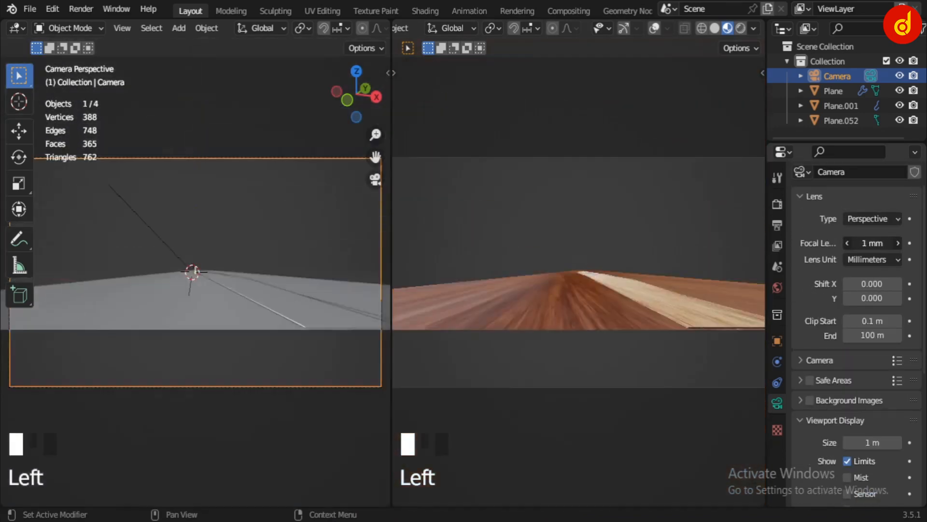
key(ctrl+z)
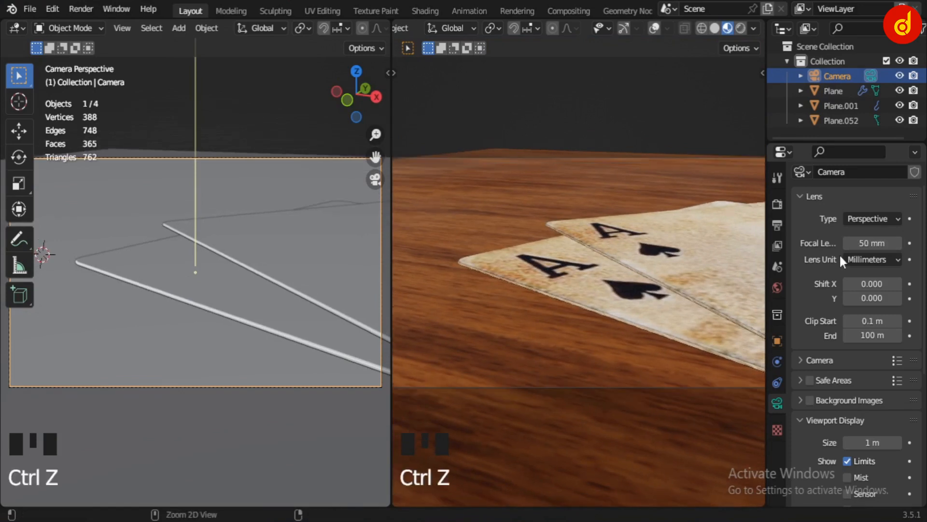
Step: Try Depth of Field on the camera with an F-Stop of 0.1, and undo both changes
scroll(843, 264, down, 6)
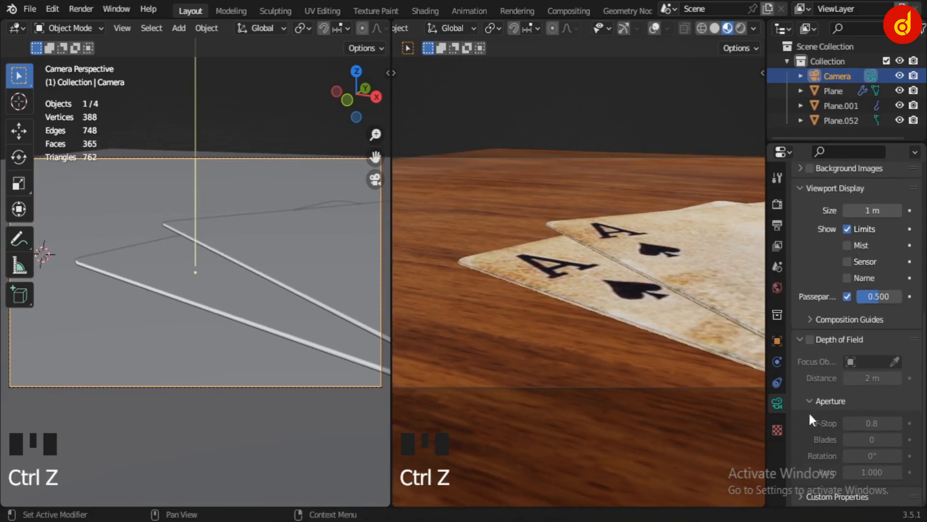
click(810, 338)
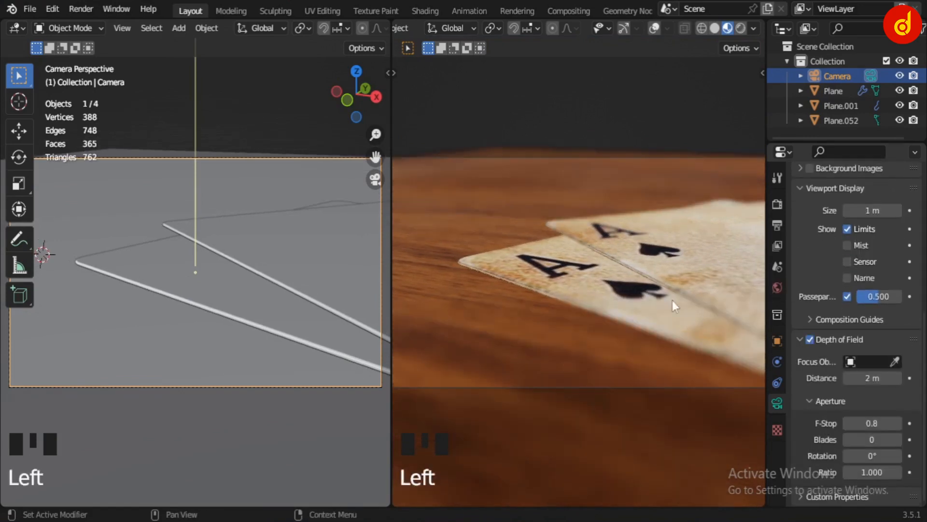
drag(874, 423, 850, 424)
key(ctrl+z)
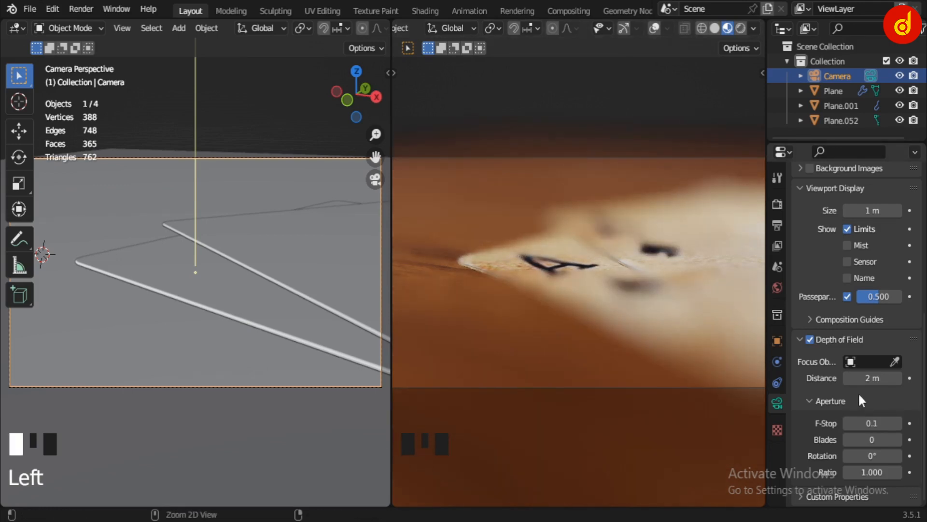
scroll(621, 283, up, 6)
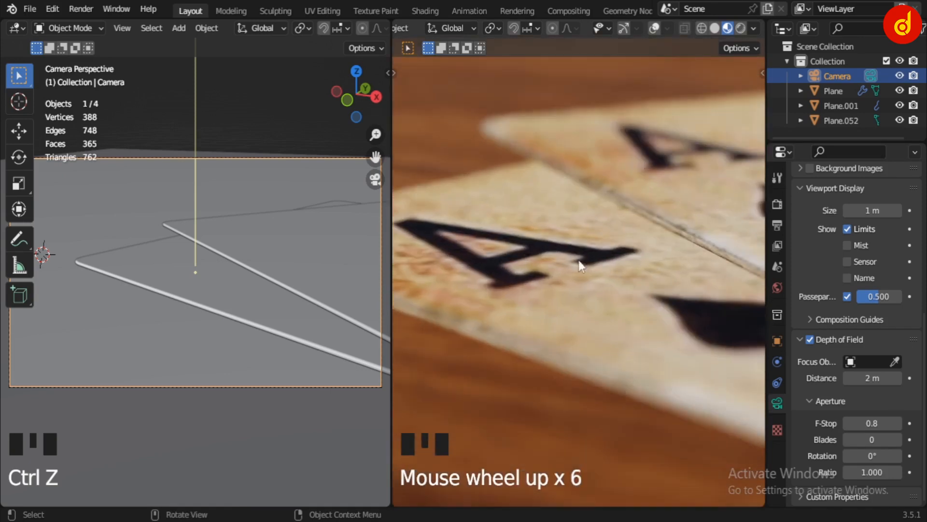
shift+middle_drag(586, 259, 609, 265)
scroll(689, 246, up, 4)
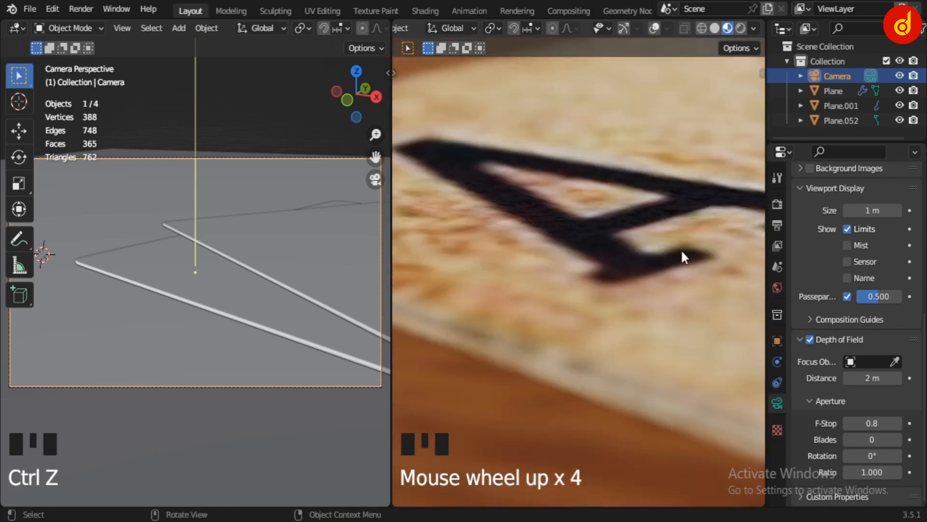
key(ctrl+z)
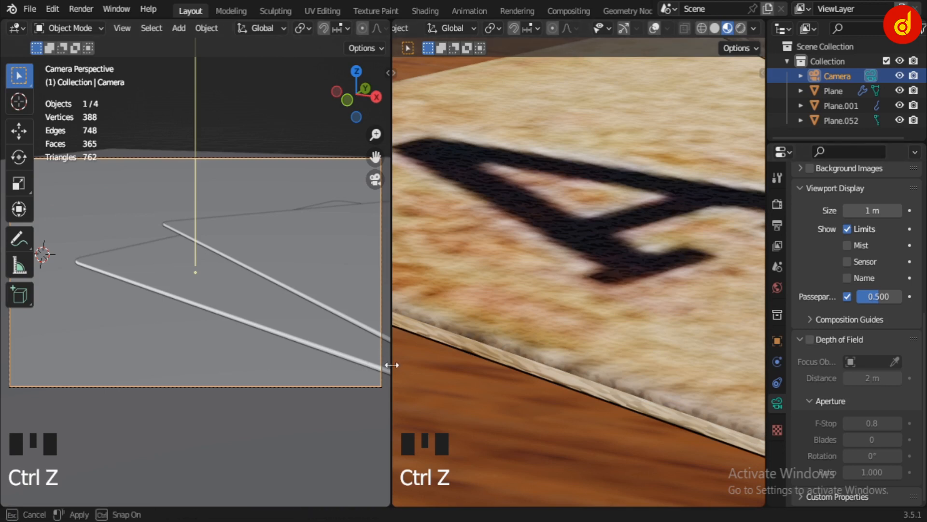
Step: Widen the textured camera viewport and turn on the camera's Depth of Field, comparing the ace with and without it
drag(391, 367, 199, 370)
scroll(445, 320, down, 1)
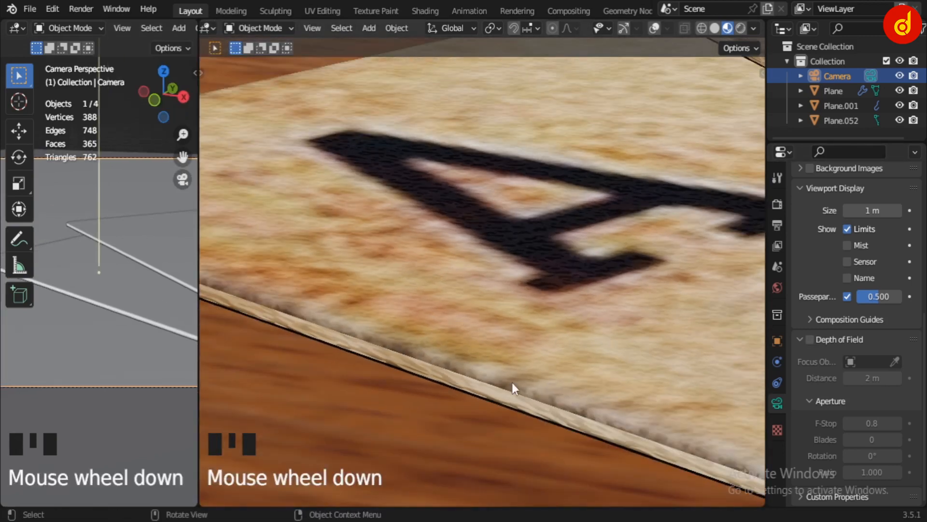
shift+middle_drag(512, 382, 624, 363)
click(811, 339)
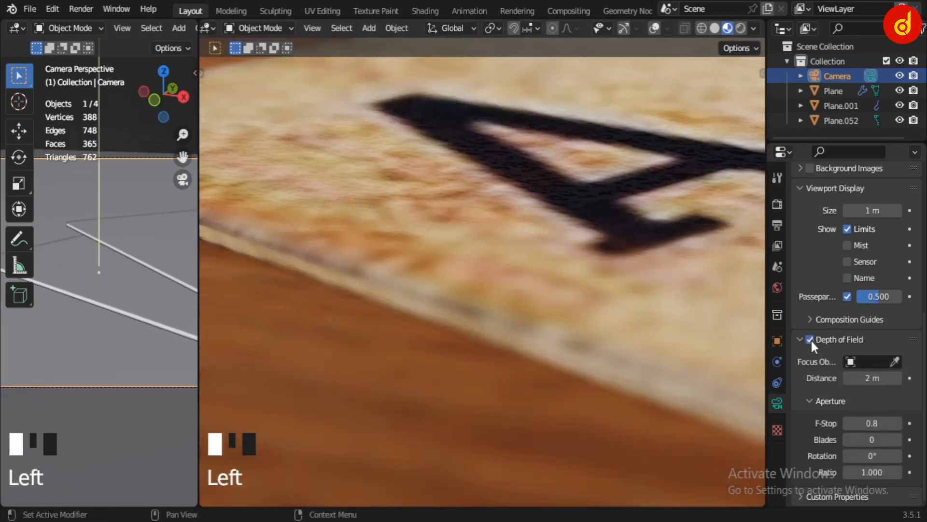
click(810, 339)
click(810, 339)
Step: Fit the camera frame around the aces in the textured viewport and make both viewports about equally wide
shift+middle_drag(383, 310, 472, 269)
scroll(507, 234, down, 6)
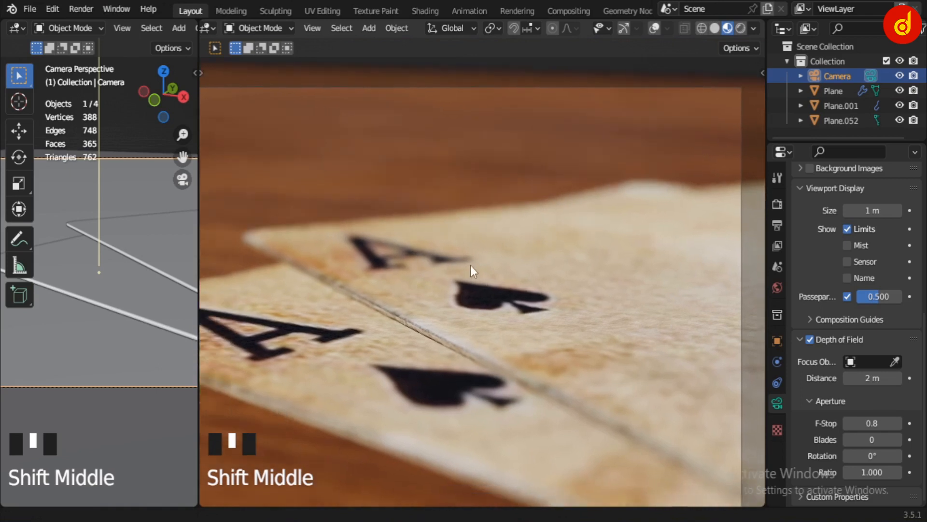
scroll(473, 269, down, 4)
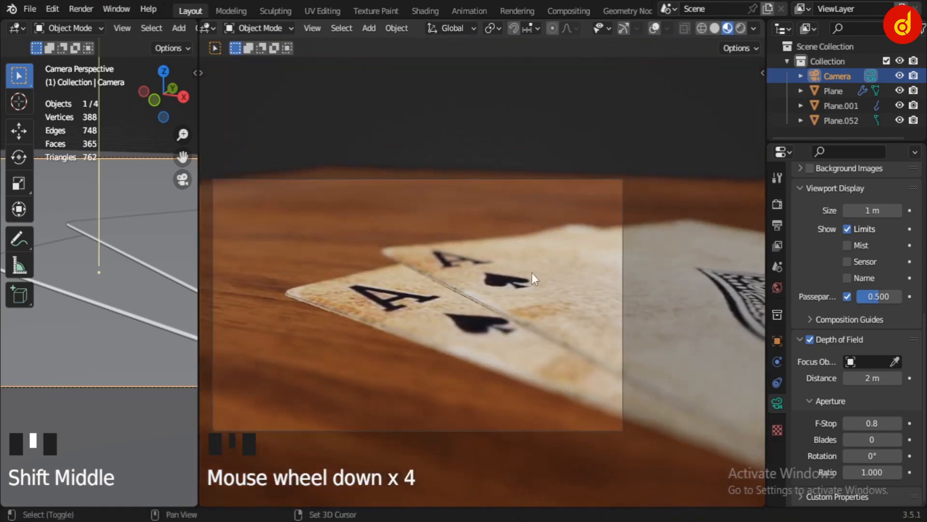
shift+middle_drag(531, 272, 563, 263)
scroll(573, 256, up, 1)
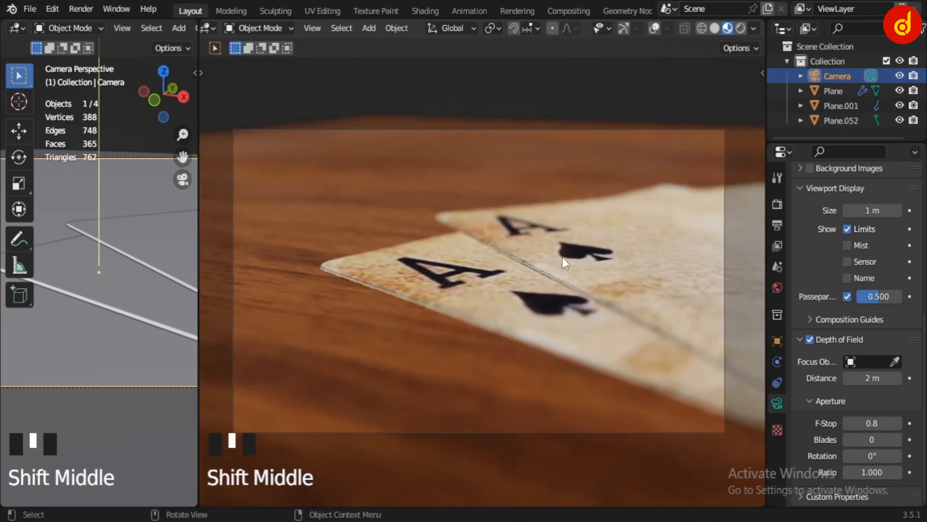
drag(197, 311, 400, 305)
scroll(519, 246, down, 1)
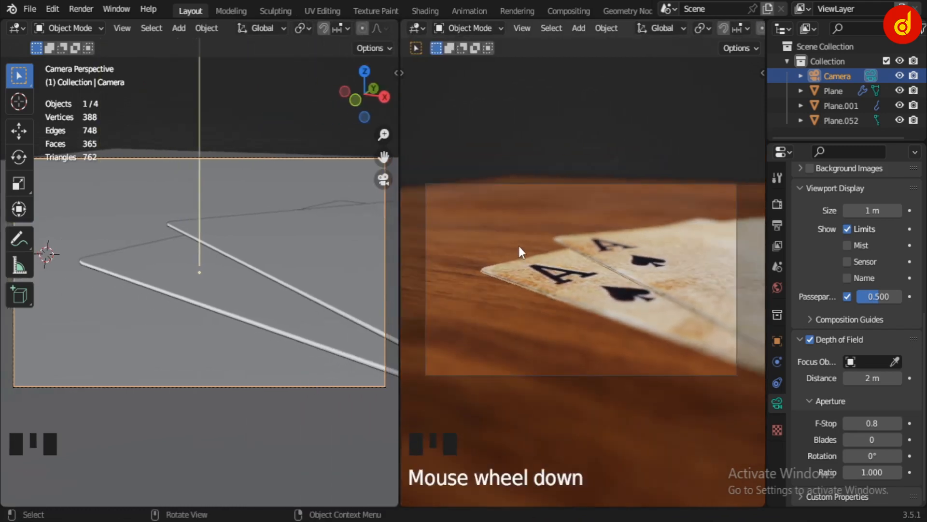
Step: Review the render sampling and color management settings and the world's environment texture settings
click(778, 201)
scroll(848, 236, up, 10)
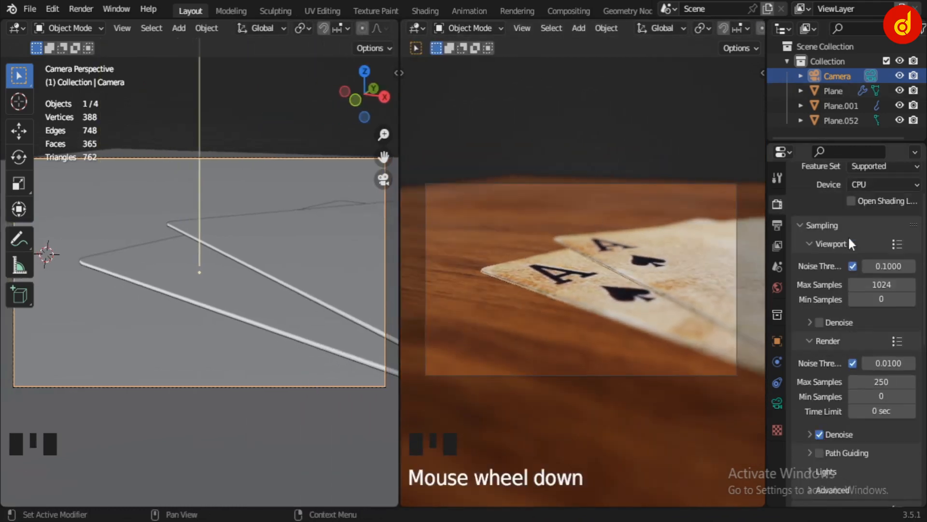
scroll(817, 329, down, 12)
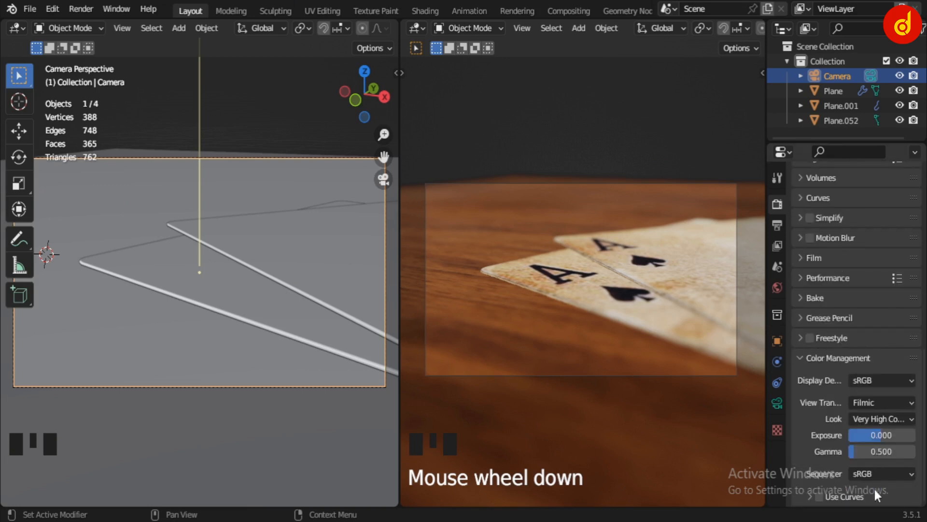
click(777, 287)
scroll(351, 31, down, 5)
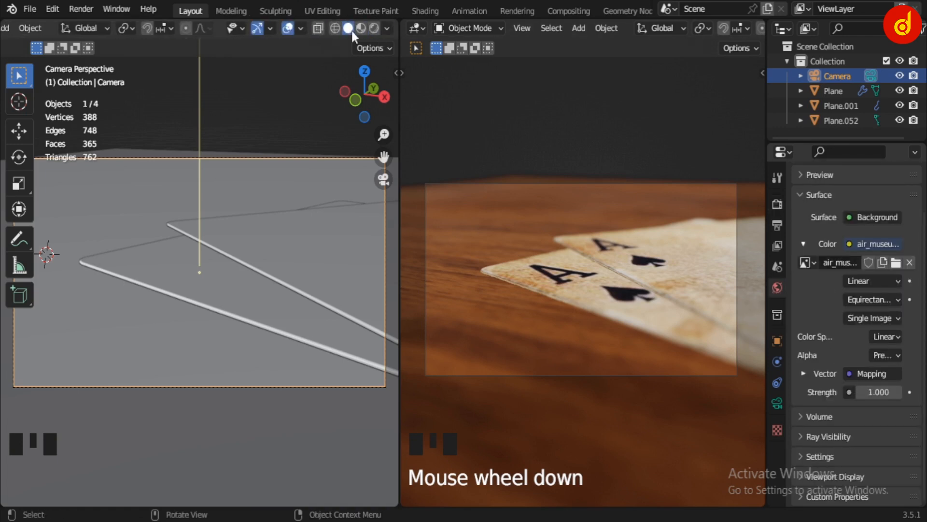
Step: Widen the textured viewport, leave its camera view, and turn on Scene World lighting for its preview shading
scroll(605, 159, down, 3)
drag(400, 273, 304, 274)
middle_drag(549, 146, 583, 182)
scroll(587, 187, down, 11)
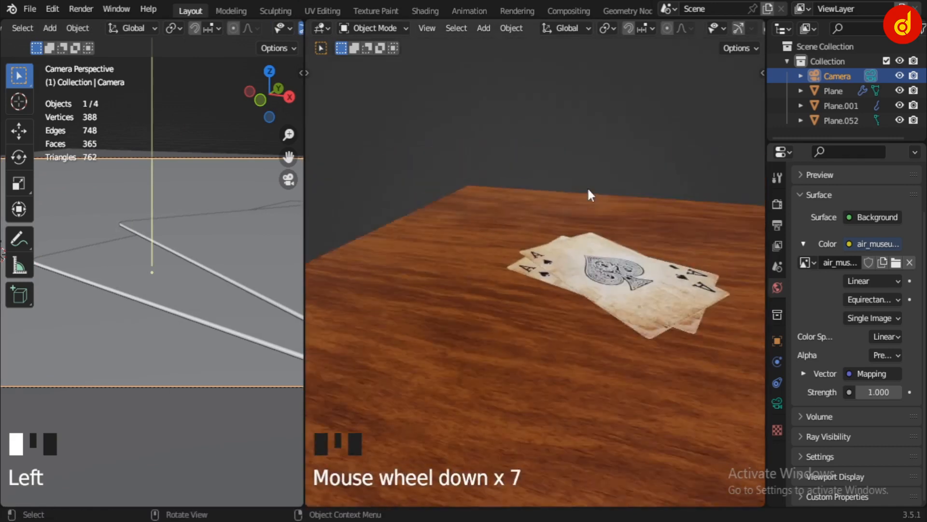
scroll(724, 34, down, 4)
click(754, 27)
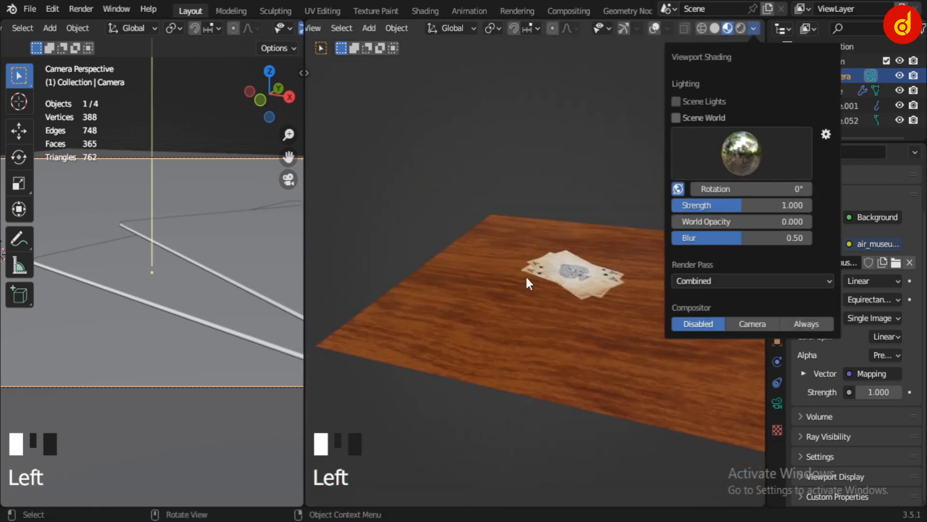
scroll(606, 298, down, 4)
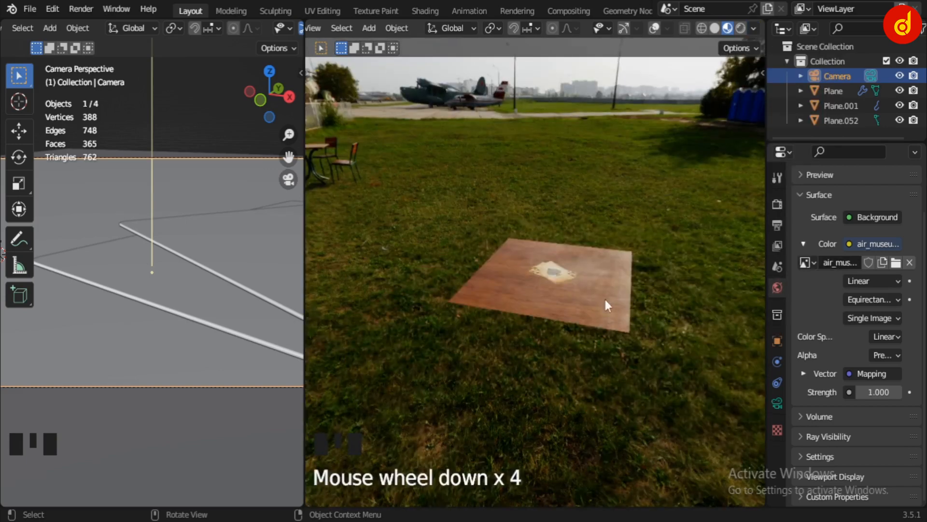
Step: Try a world background strength of 2.8 and undo it
middle_drag(605, 298, 560, 288)
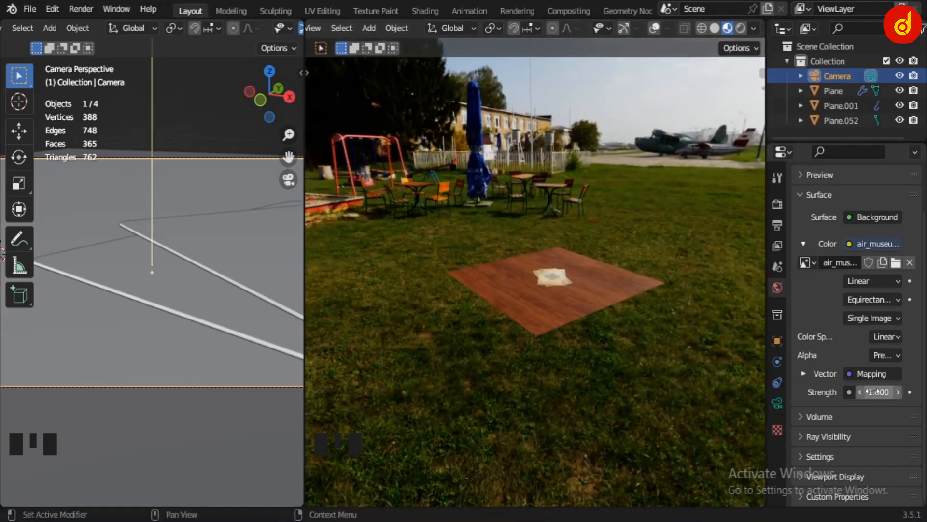
mouse_move(870, 392)
mouse_down()
mouse_move(908, 392)
mouse_move(870, 393)
mouse_move(880, 394)
mouse_up()
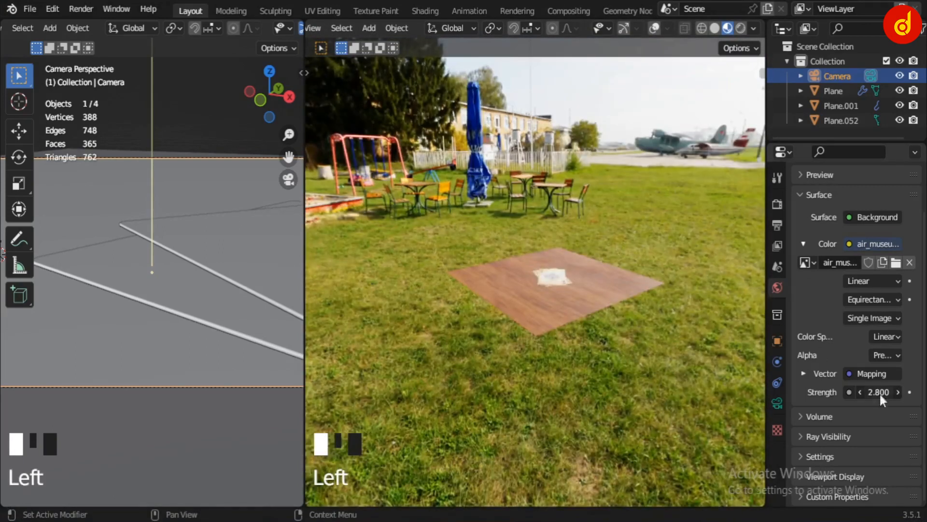
key(ctrl+z)
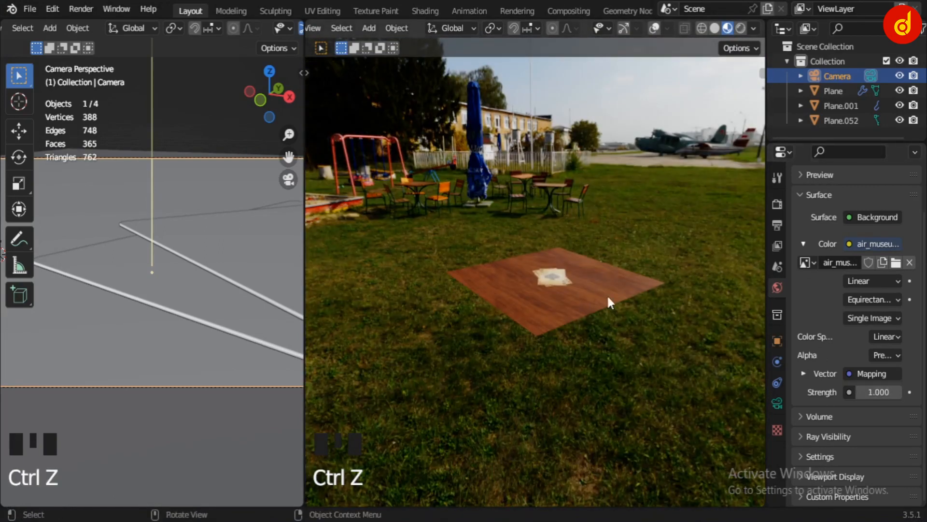
Step: Inspect the tabletop against the environment, return to the camera view, and switch that viewport to Rendered shading
scroll(541, 297, up, 7)
middle_drag(541, 297, 559, 350)
scroll(558, 349, down, 4)
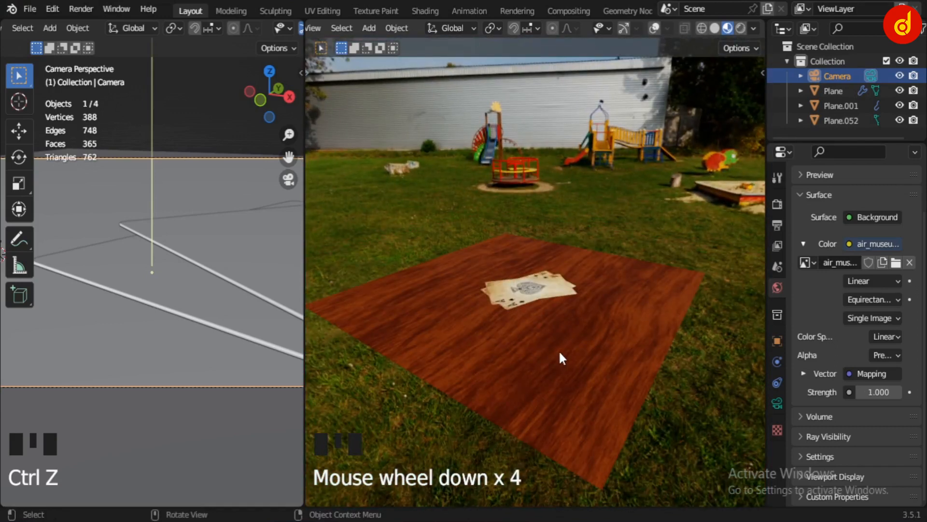
key(KP_0)
scroll(594, 346, up, 2)
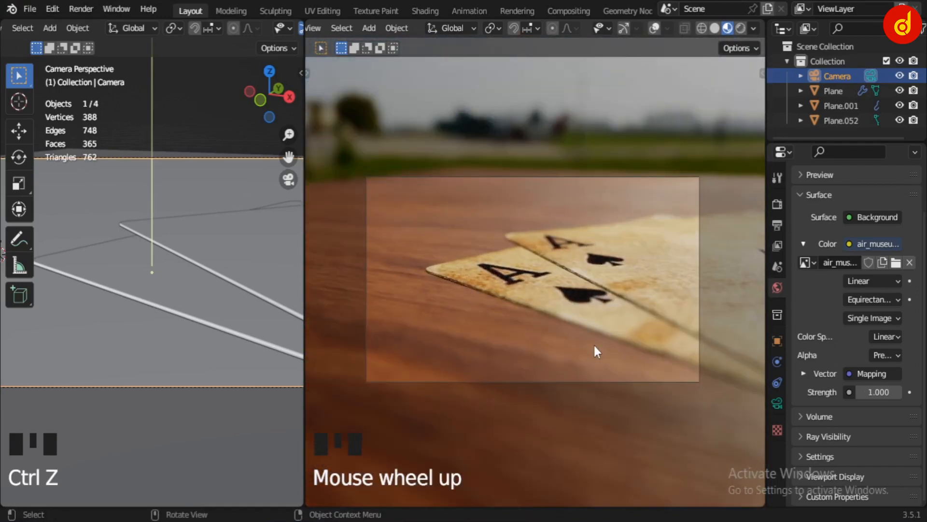
click(741, 28)
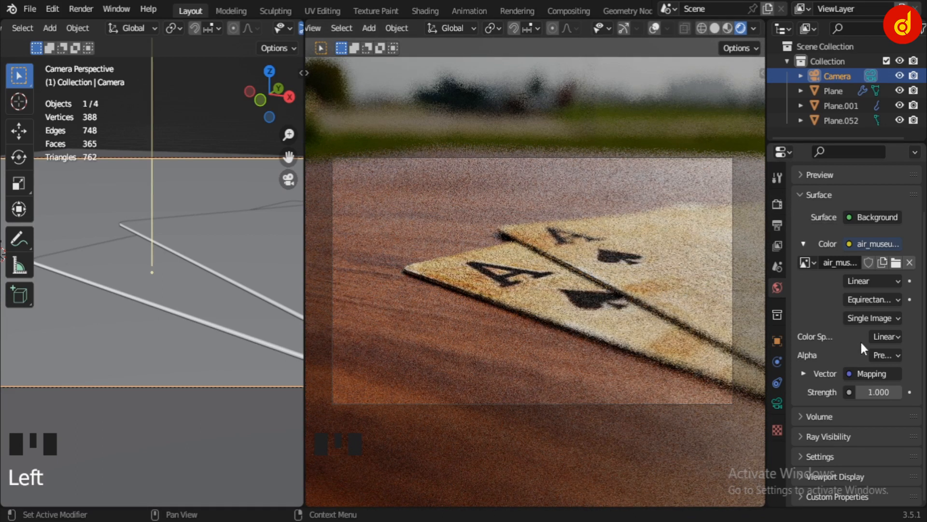
Step: Switch to the Modeling workspace and show the scene through the camera with Rendered shading
scroll(860, 339, down, 7)
click(231, 6)
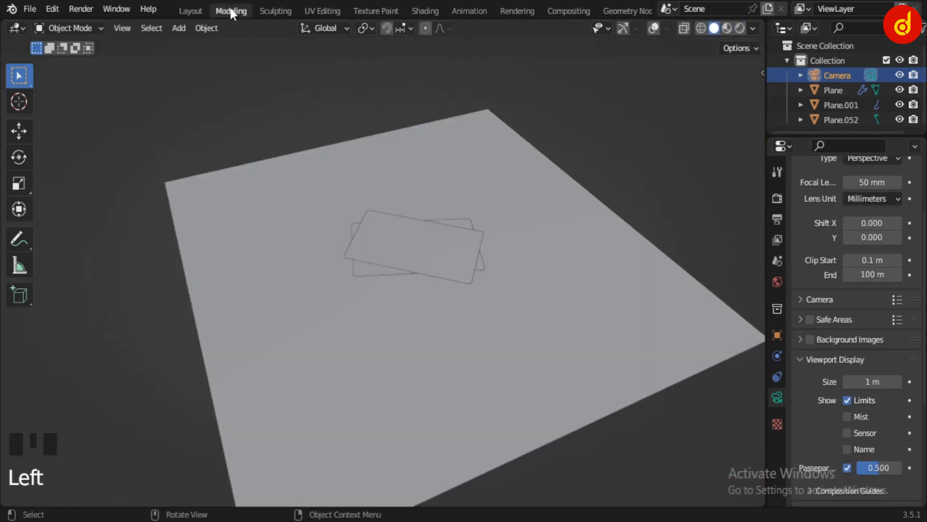
click(727, 28)
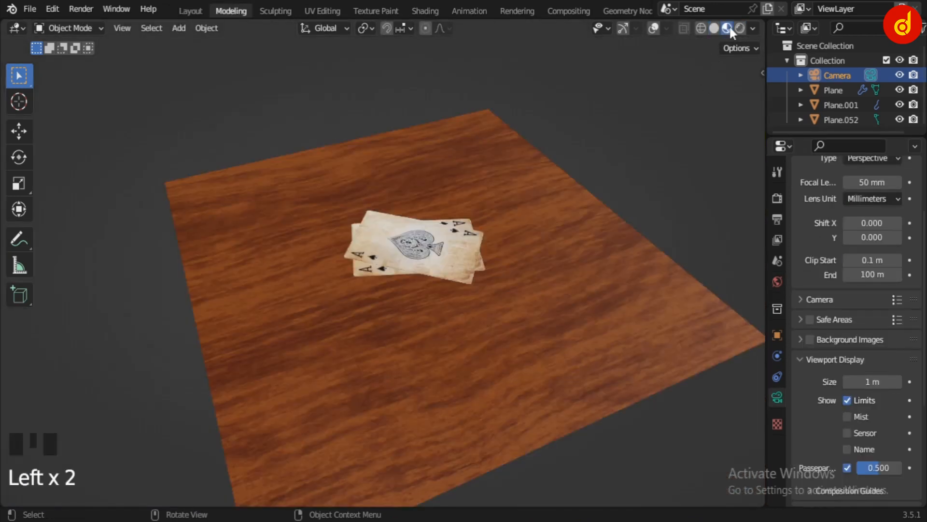
mouse_move(483, 208)
middle_down()
mouse_move(448, 245)
mouse_move(573, 213)
mouse_move(683, 146)
middle_up()
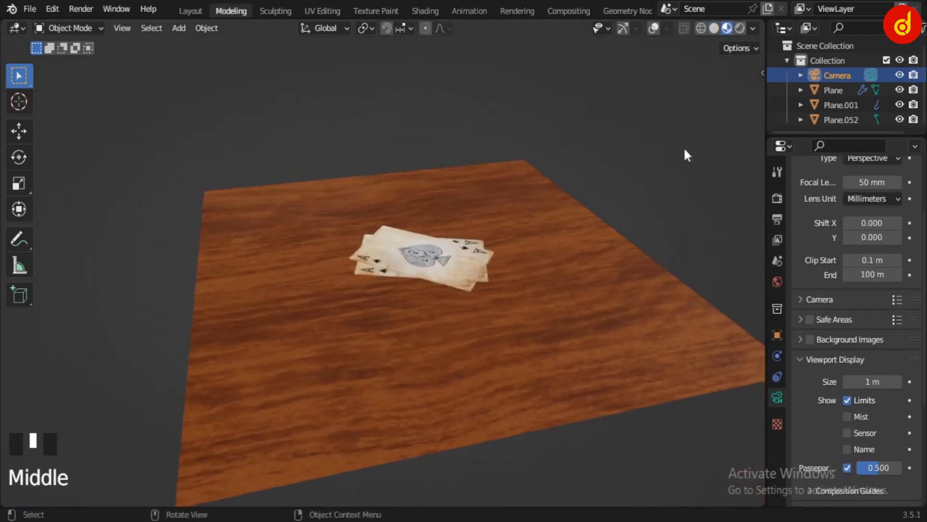
click(740, 28)
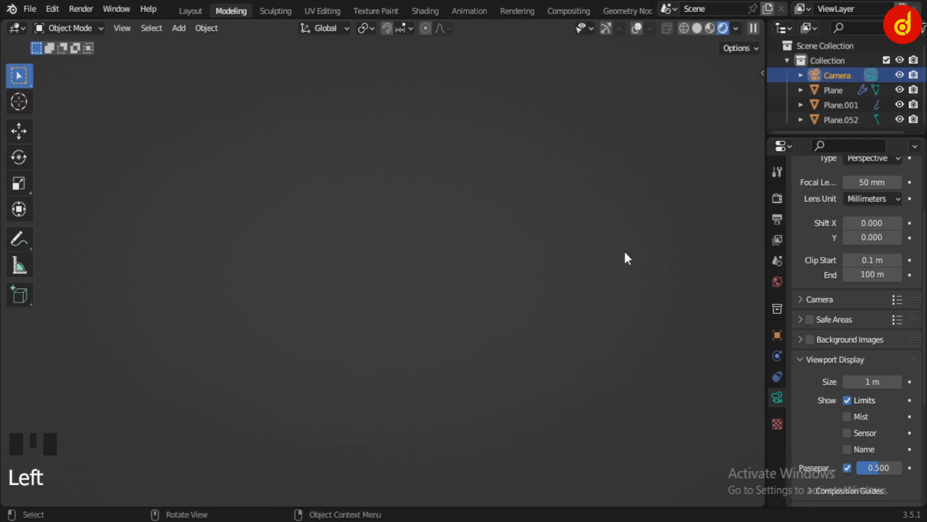
key(KP_0)
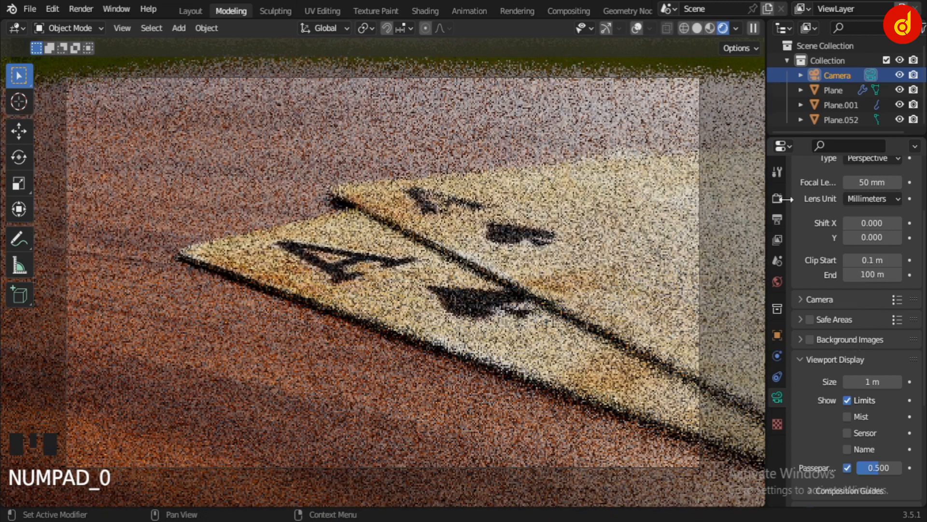
Step: Try the None look and a gamma of 0.847 in Color Management, restoring Very High Contrast and undoing the gamma change
click(777, 199)
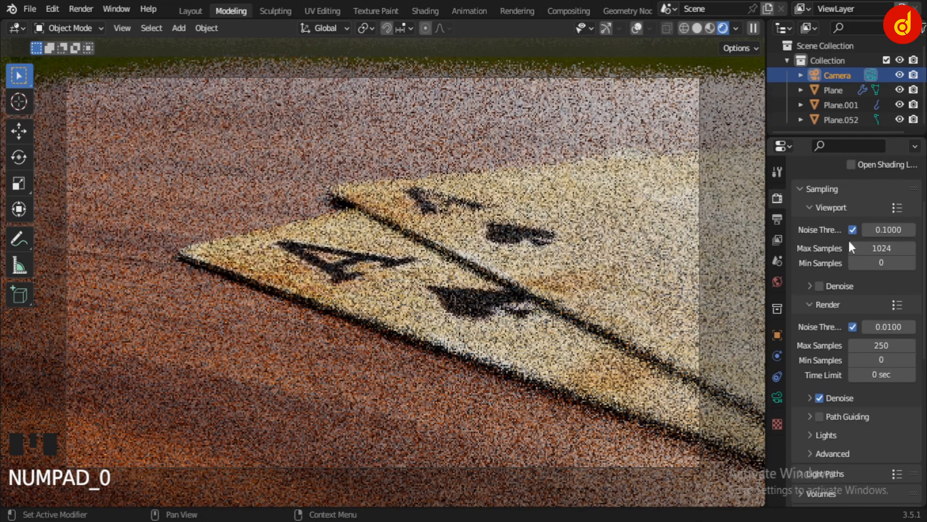
scroll(851, 247, up, 3)
scroll(850, 244, down, 10)
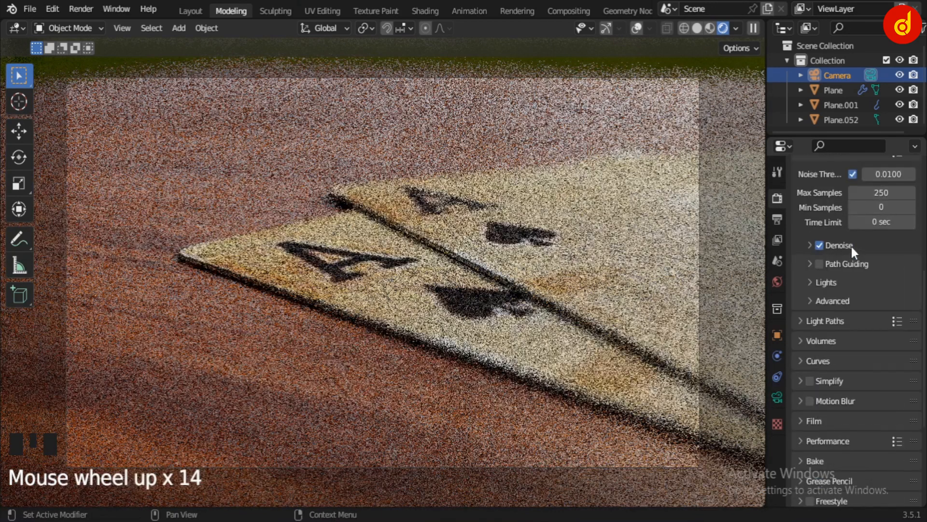
scroll(851, 247, down, 11)
click(893, 419)
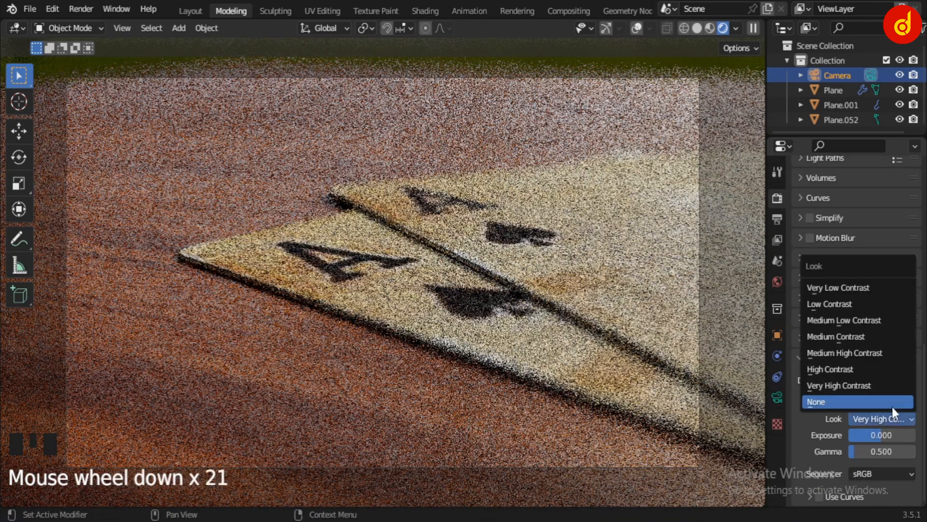
click(892, 405)
click(894, 416)
click(888, 390)
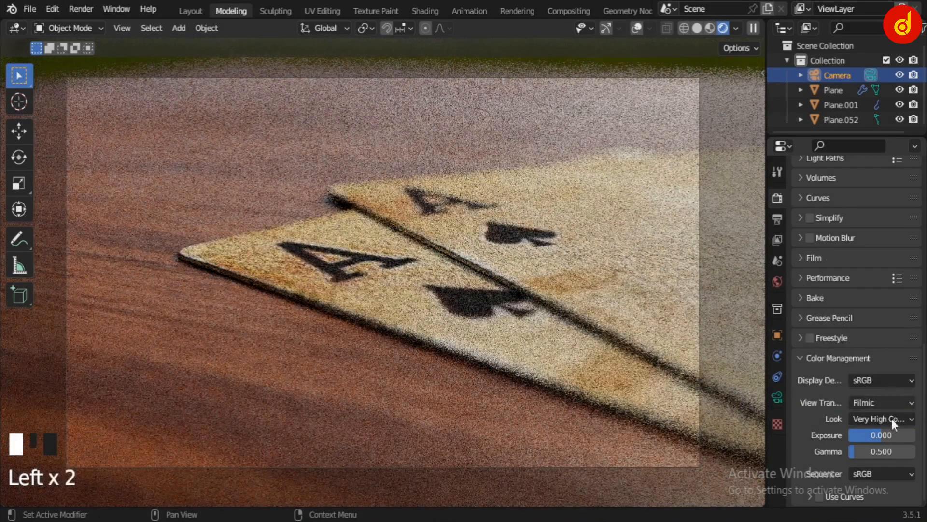
drag(888, 450, 860, 451)
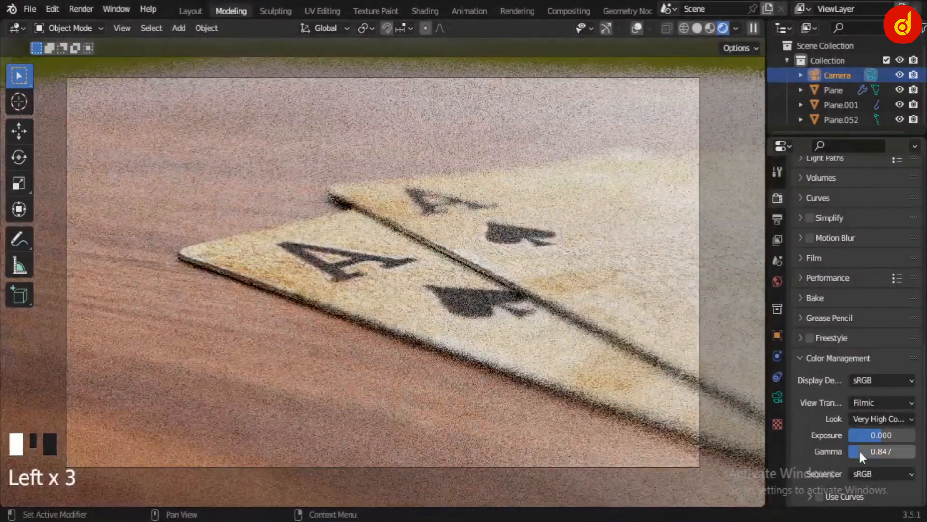
key(ctrl+z)
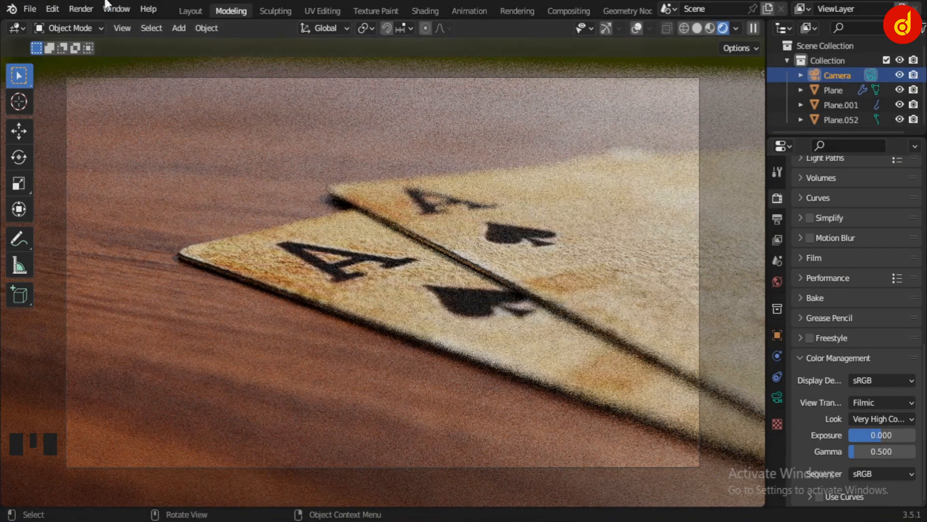
Step: Render the scene as a still image
click(76, 8)
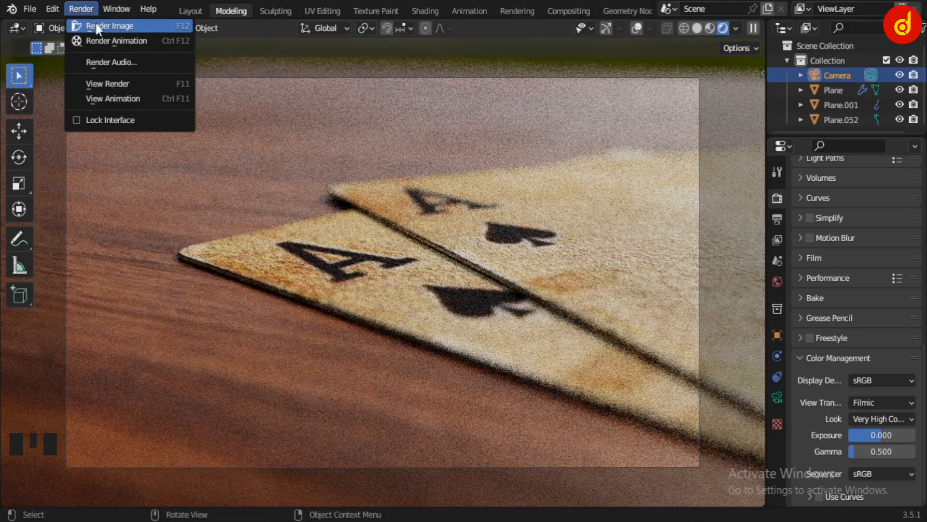
click(98, 28)
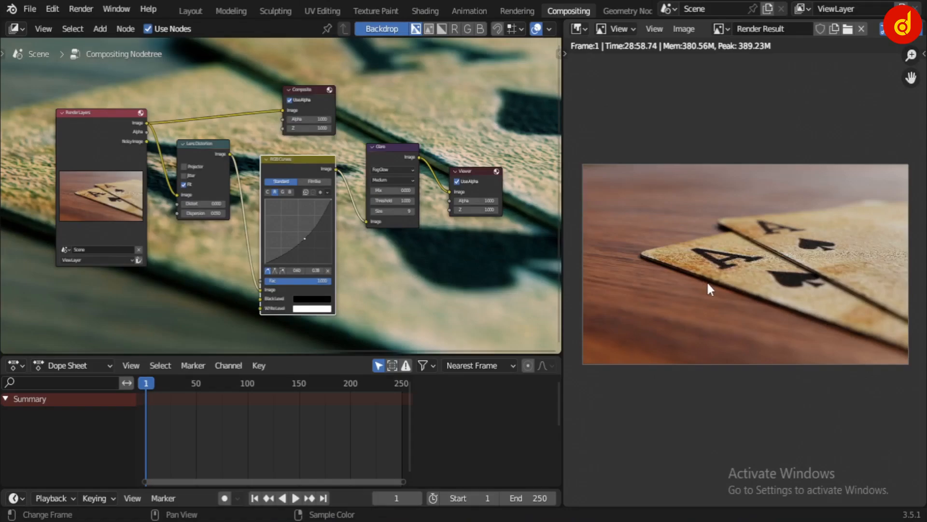
Step: Examine the compositing node chain from Render Layers through Lens Distortion, RGB Curves and Glare to the Viewer
scroll(169, 268, up, 4)
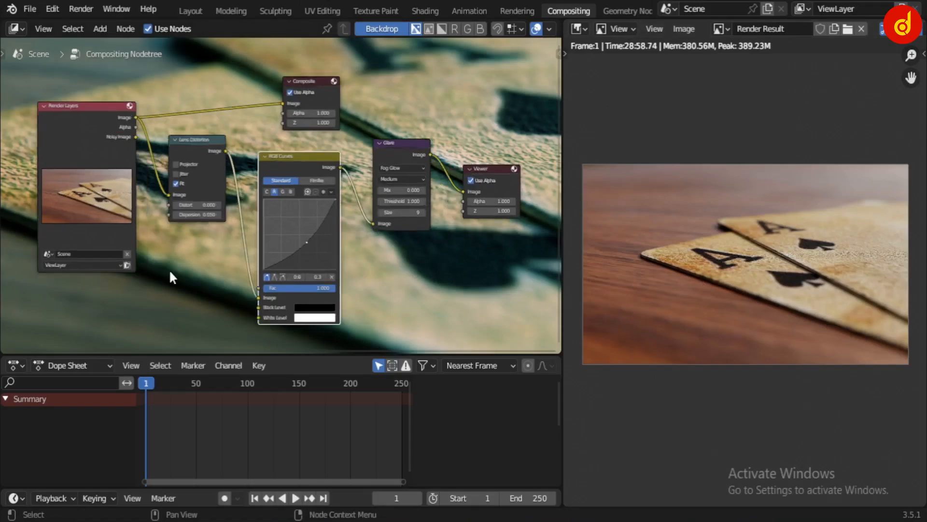
middle_drag(170, 269, 504, 282)
scroll(333, 274, up, 1)
scroll(339, 282, down, 1)
scroll(299, 280, up, 1)
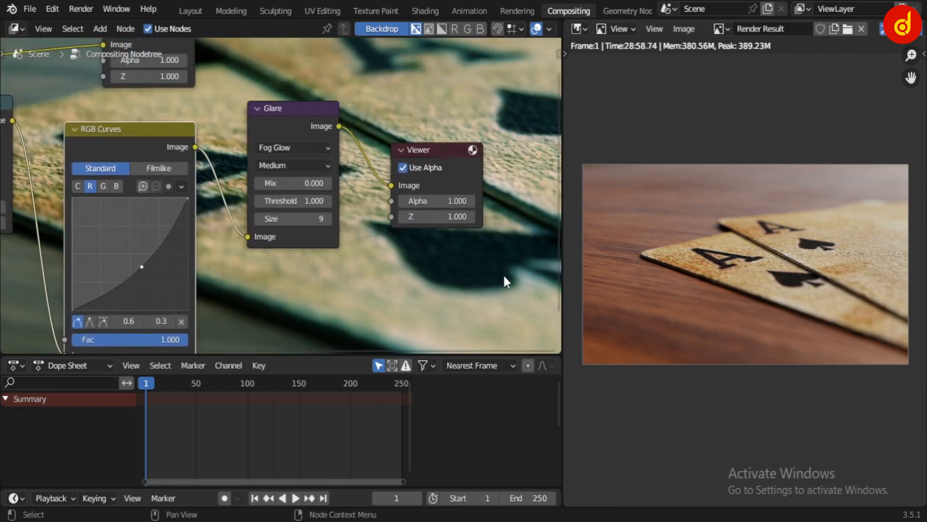
scroll(306, 312, down, 1)
middle_drag(305, 313, 449, 291)
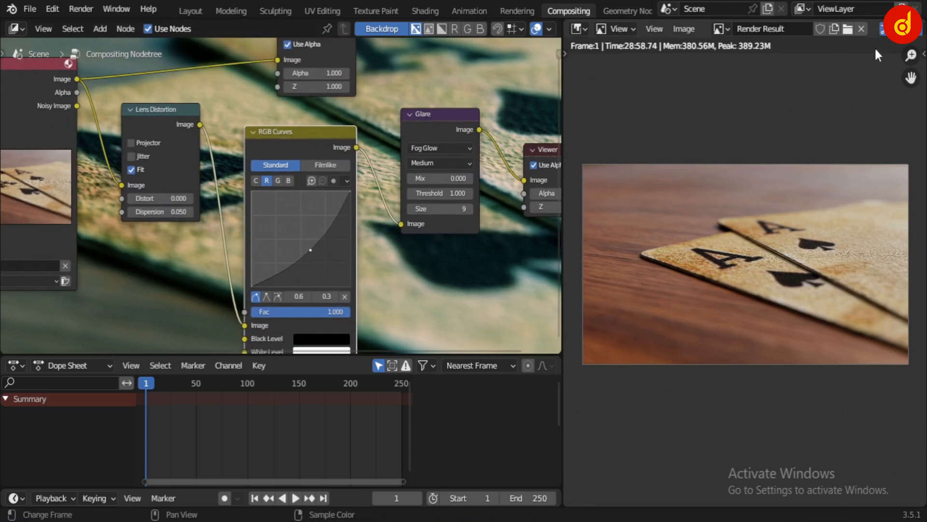
Step: Display the Viewer Node output instead of the Render Result in the image editor beside the compositing nodes
click(726, 29)
text(v)
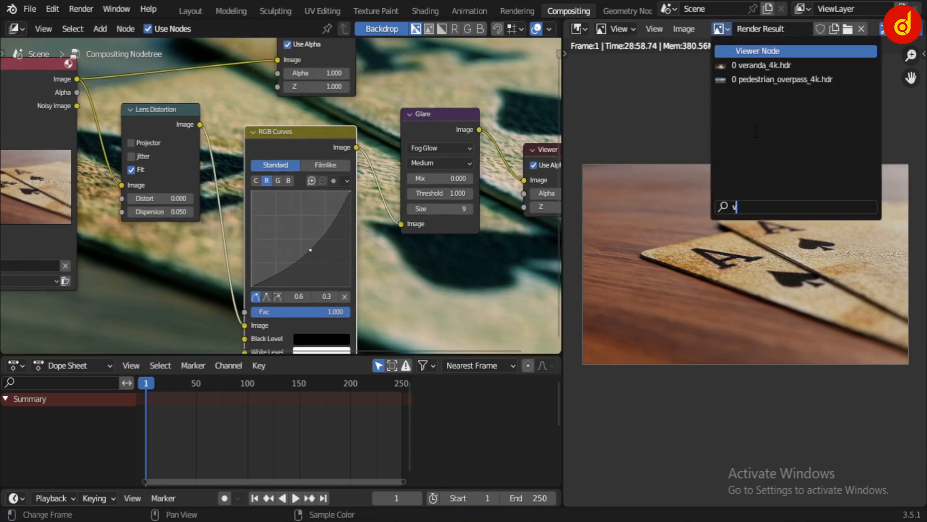
click(770, 52)
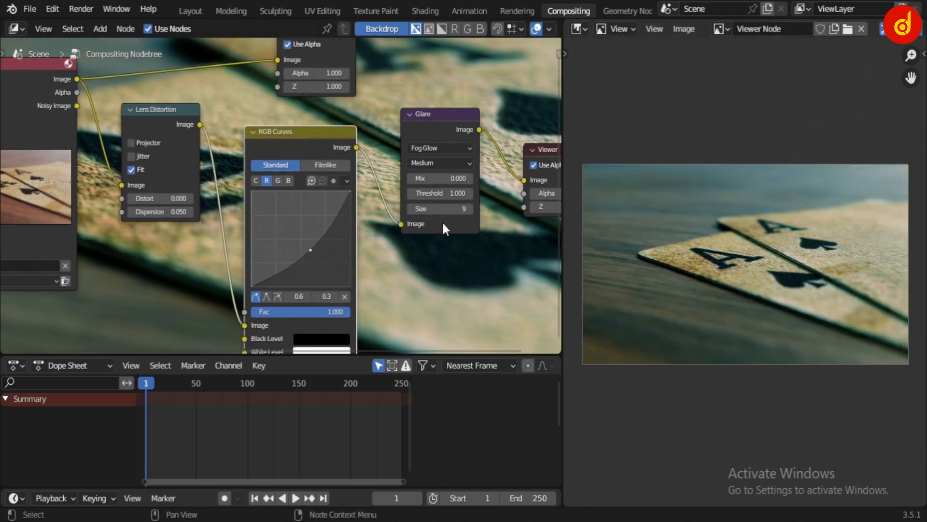
Step: Try moving the red curve's middle point to about 0.4, 0.6 in the RGB Curves node and undo it
scroll(411, 256, up, 1)
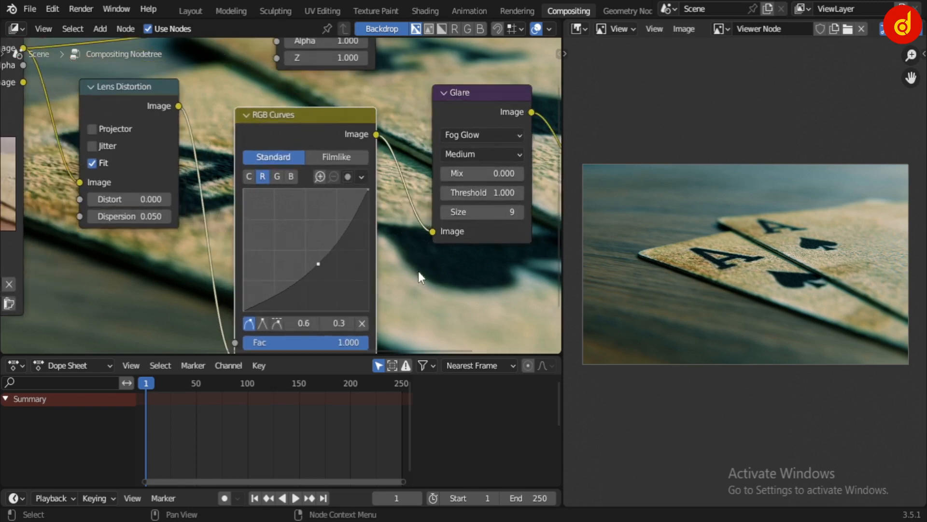
middle_drag(418, 271, 441, 258)
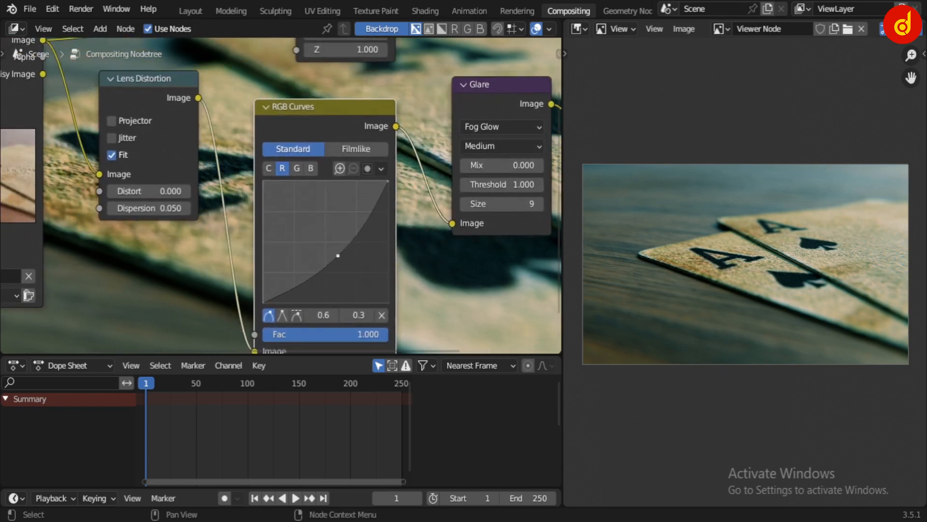
drag(338, 255, 314, 225)
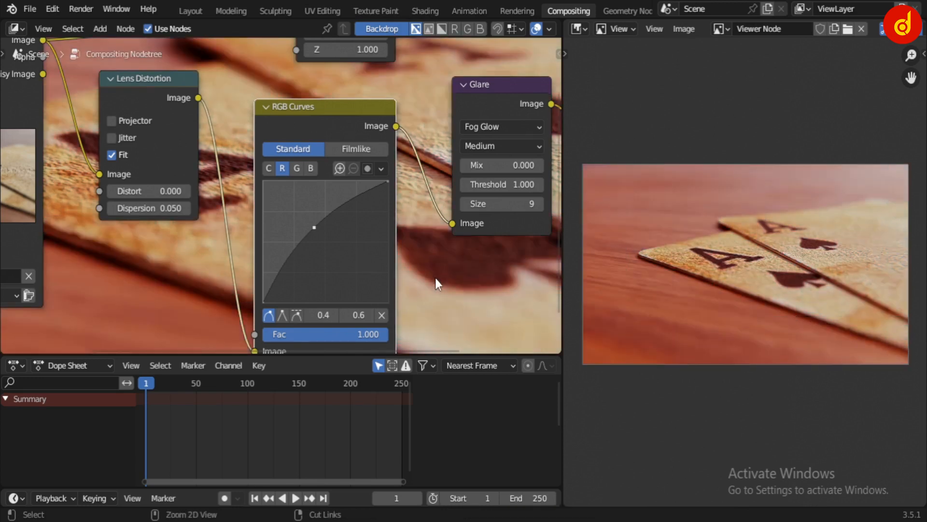
key(ctrl+z)
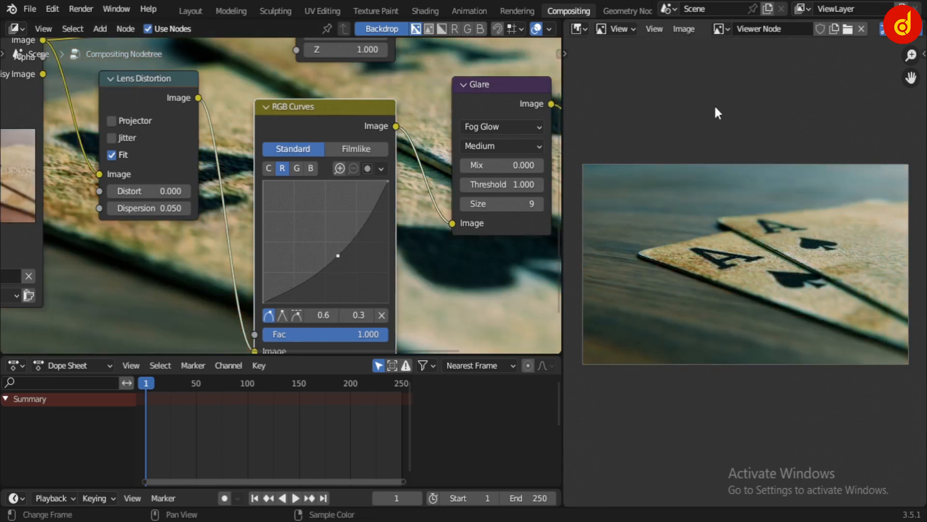
Step: Maximize the image editor and compare the Render Result with the Viewer Node output, ending on the Viewer Node
key(ctrl+space)
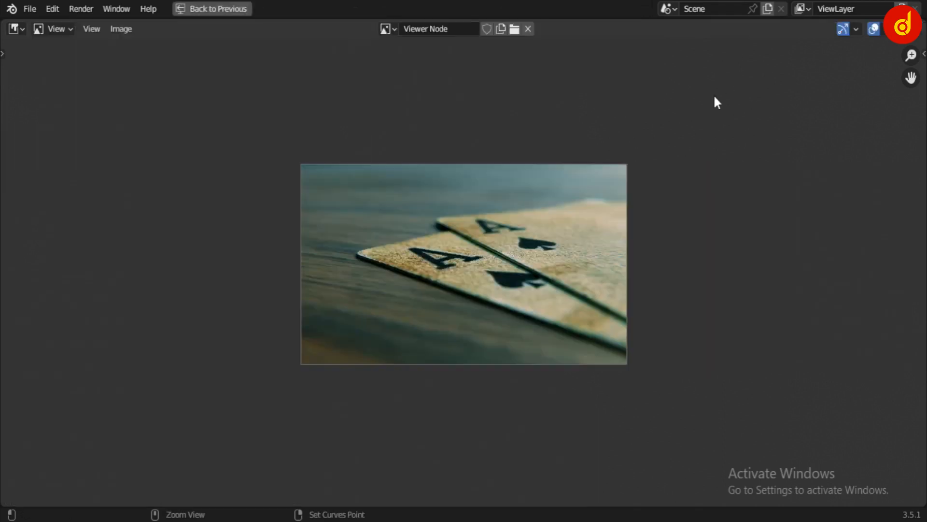
scroll(601, 155, up, 3)
click(386, 29)
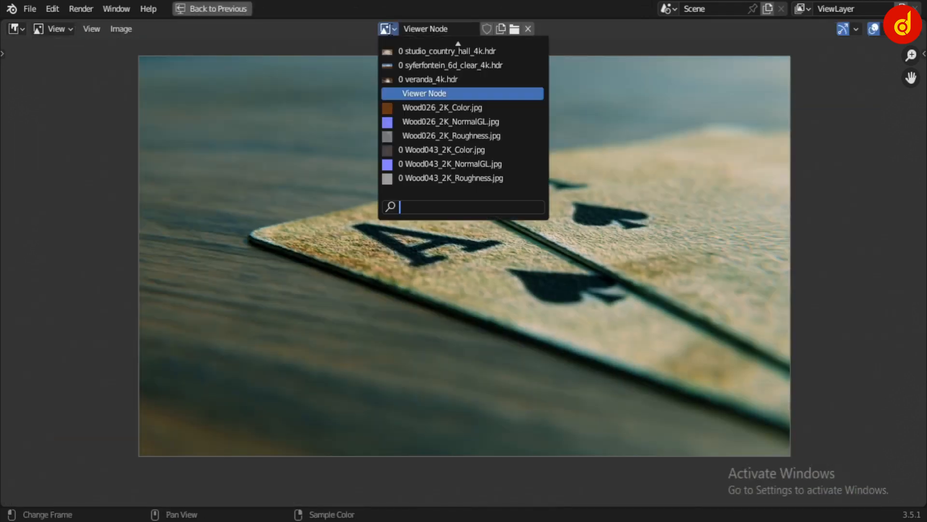
text(r)
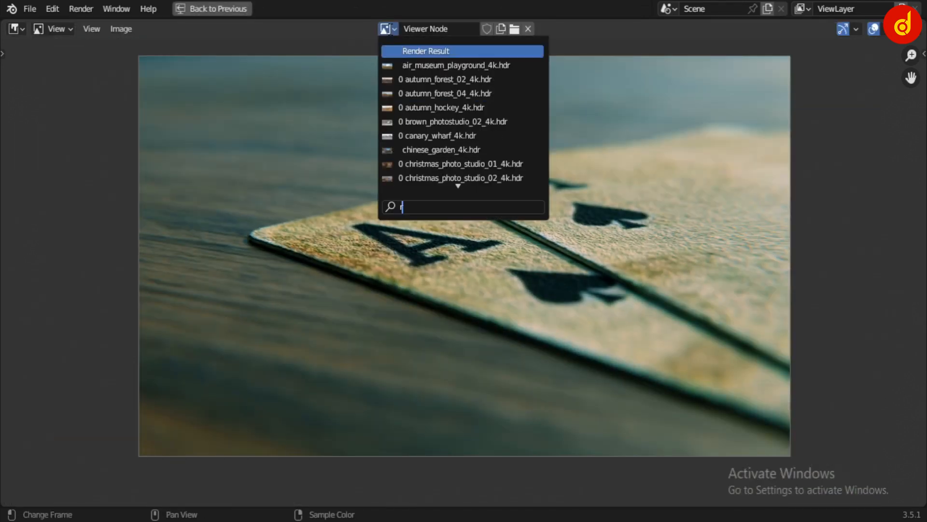
click(429, 52)
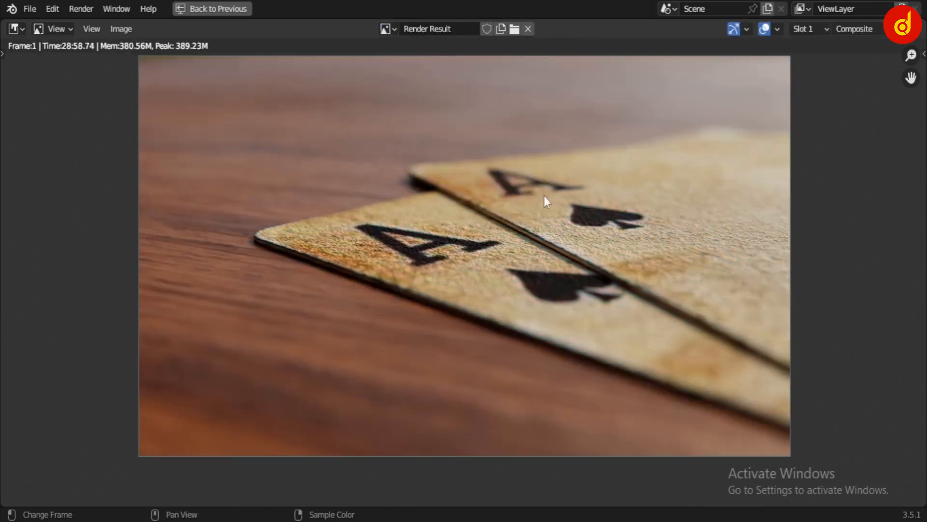
click(384, 28)
text(v)
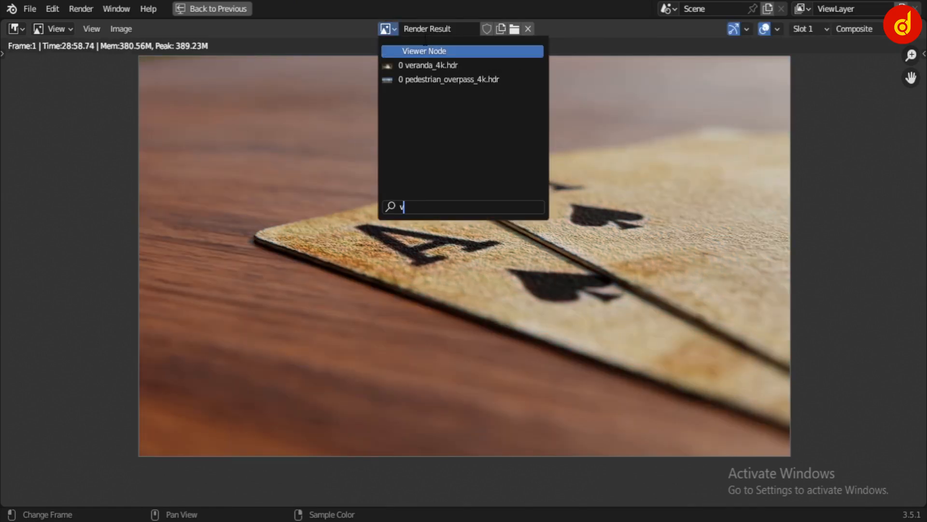
click(427, 51)
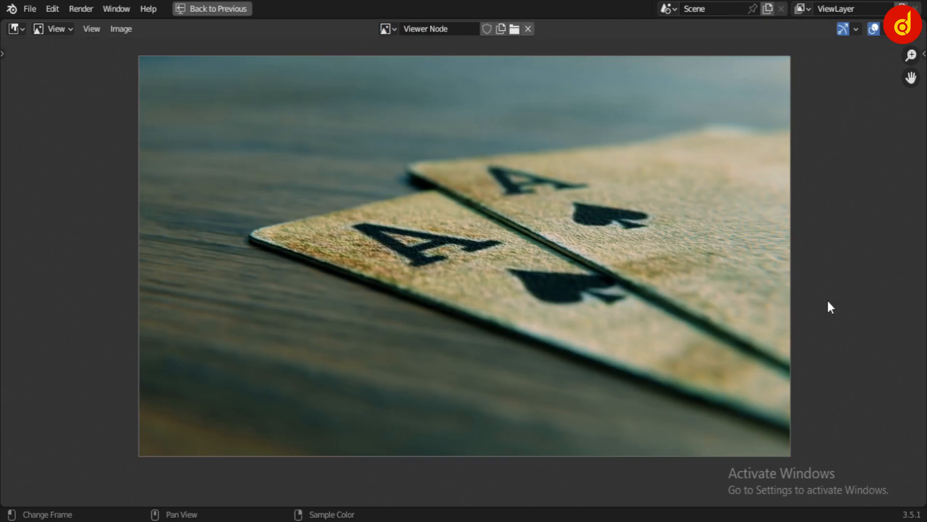